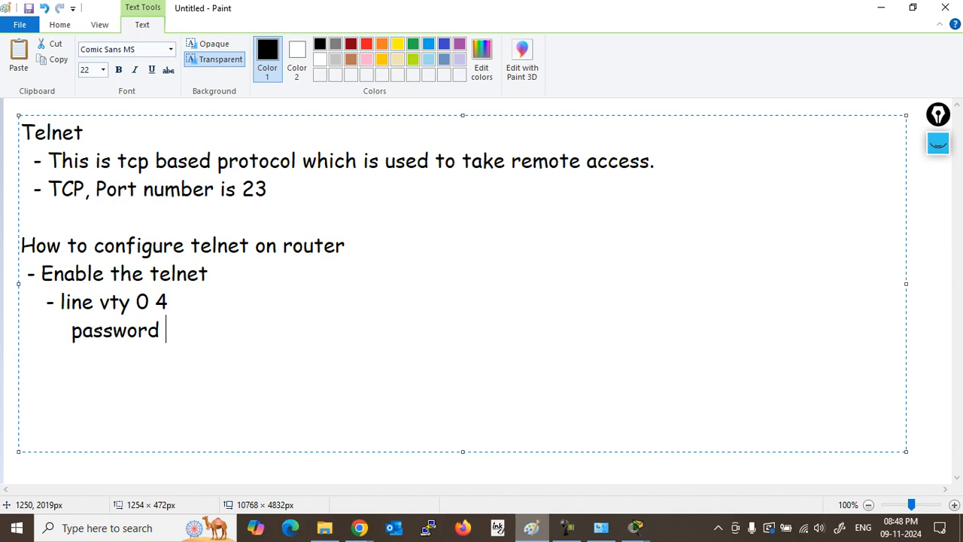
# Step: Add the 'login' and 'transport input telnet' lines to the telnet notes
pyautogui.press('Return')
pyautogui.write('login')
pyautogui.press('Return')
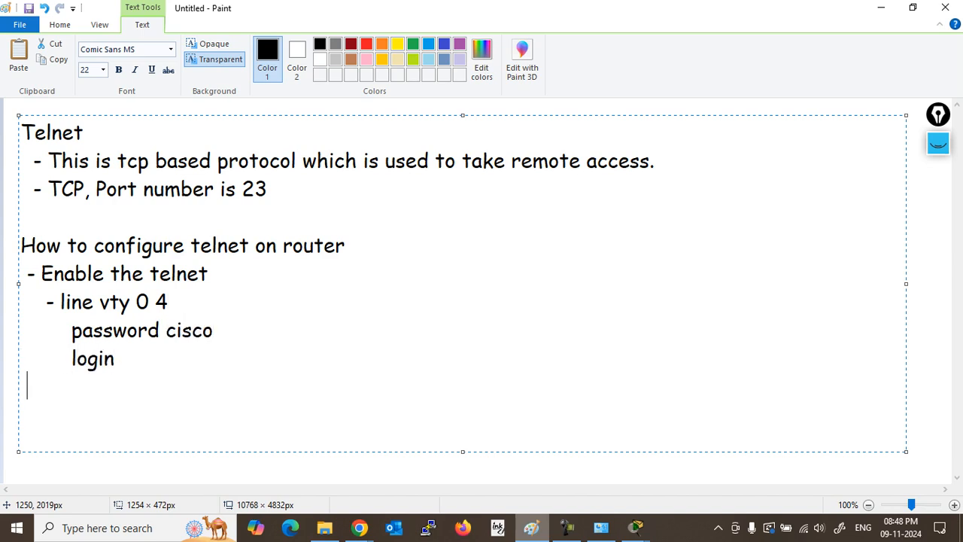
pyautogui.write('transport inp')
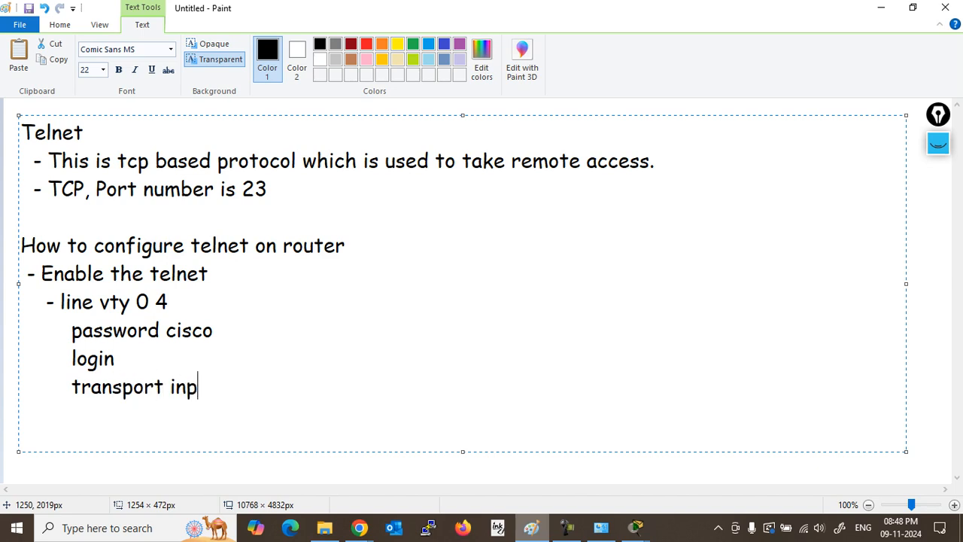
pyautogui.write('ut telnet')
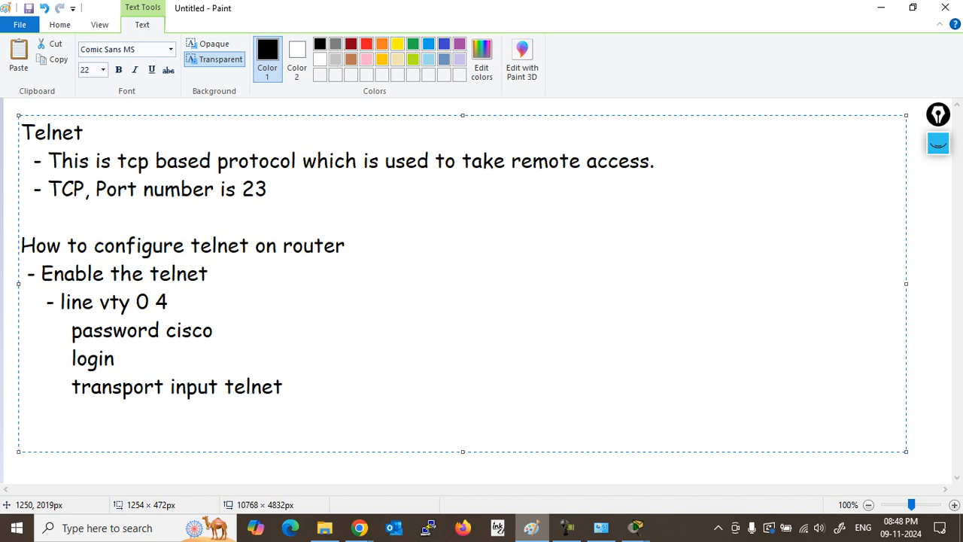
# Step: Add a '- Set the privilege password' step with its enable password command, and commit the text
pyautogui.press('Return')
pyautogui.press('Return')
pyautogui.write('- Set the pr')
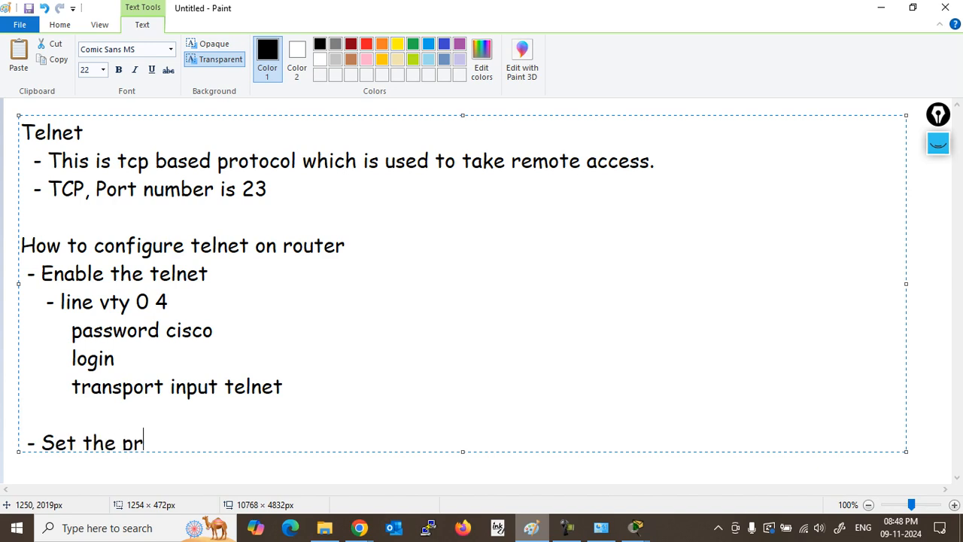
pyautogui.write('ivilege password')
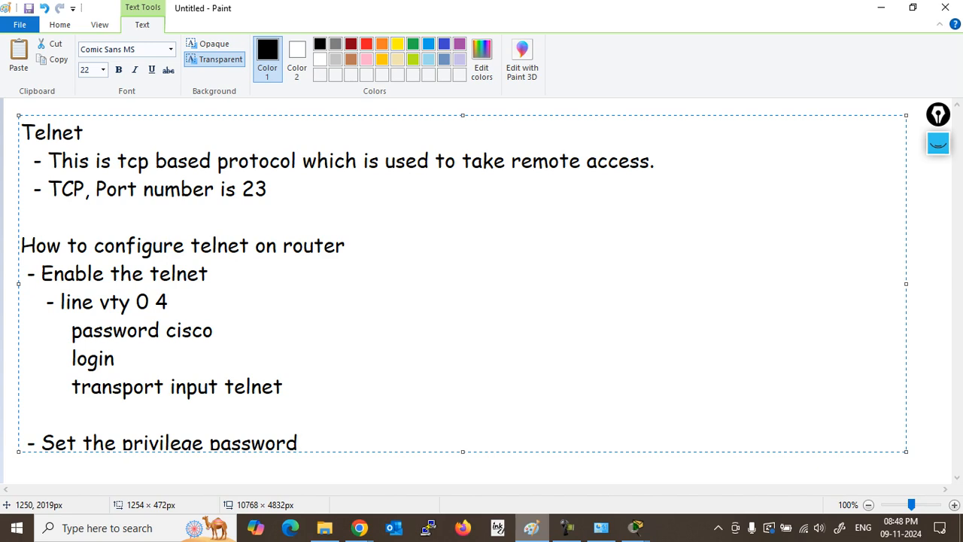
pyautogui.press('Return')
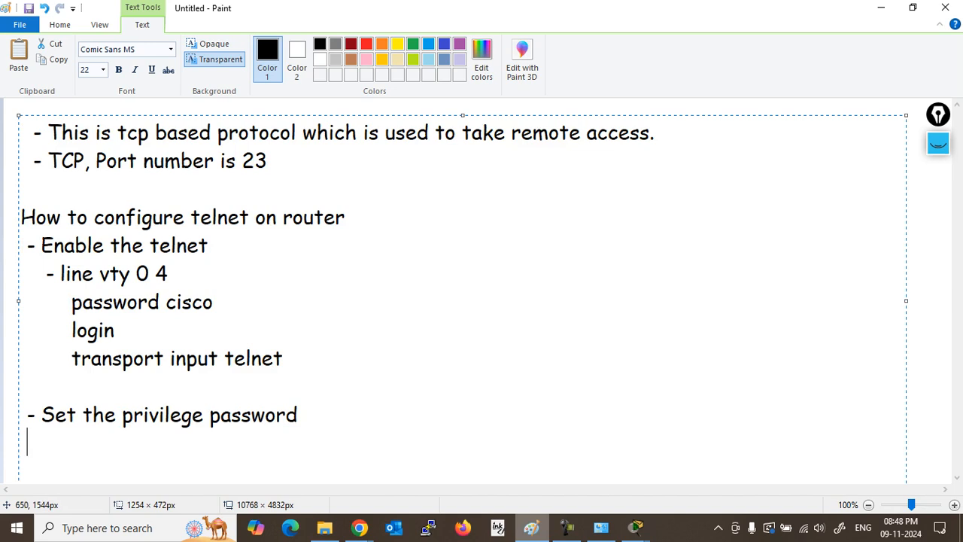
pyautogui.moveTo(463, 115); pyautogui.dragTo(463, 99)
pyautogui.write('- enable pas')
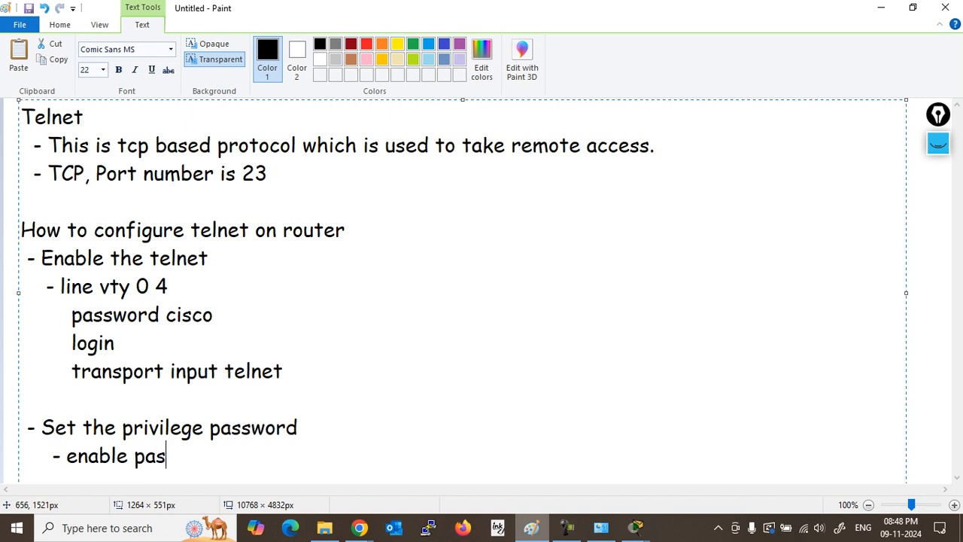
pyautogui.write('sword cisco')
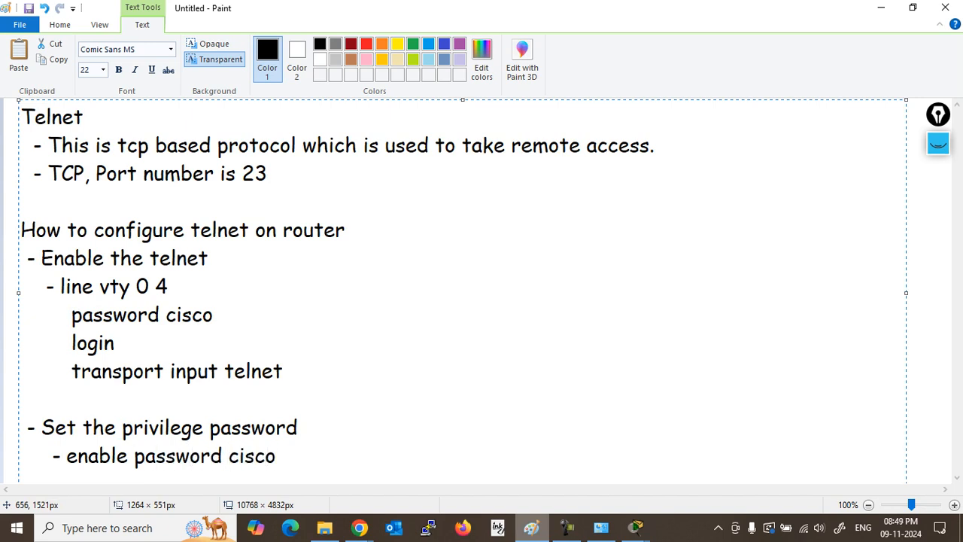
pyautogui.click(927, 259)
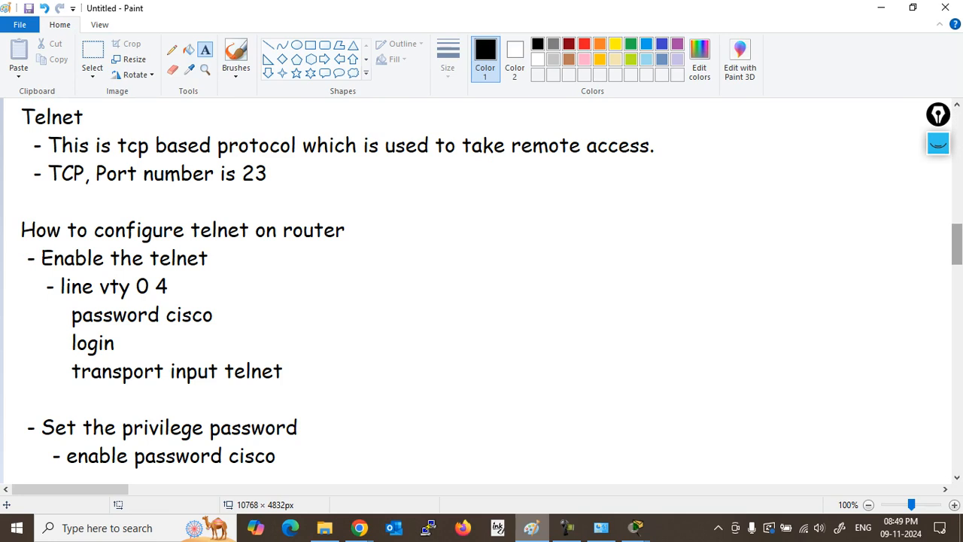
# Step: Add a new text box below the notes reading '- Configure the ip address for reachability.'
pyautogui.scroll(-3, 482, 286)
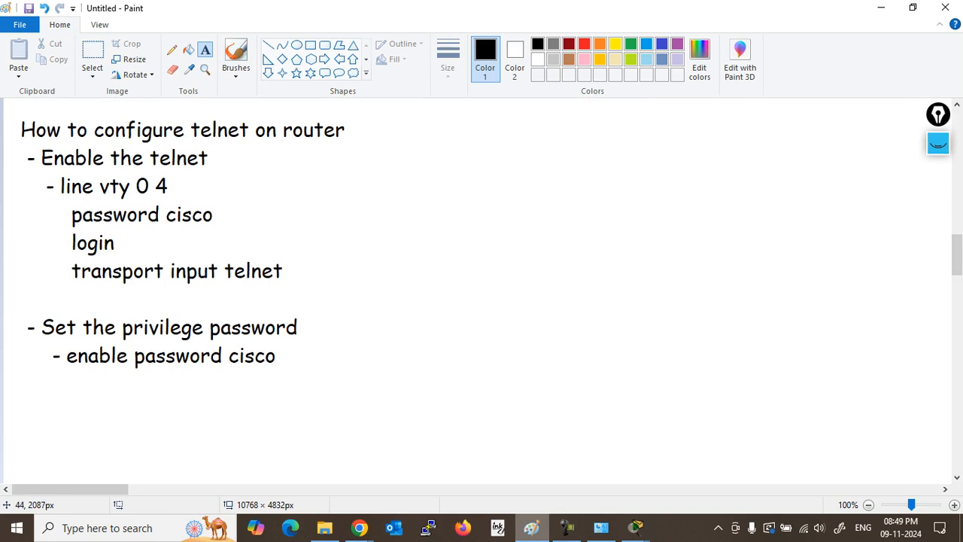
pyautogui.moveTo(23, 383); pyautogui.dragTo(719, 466)
pyautogui.write('- ')
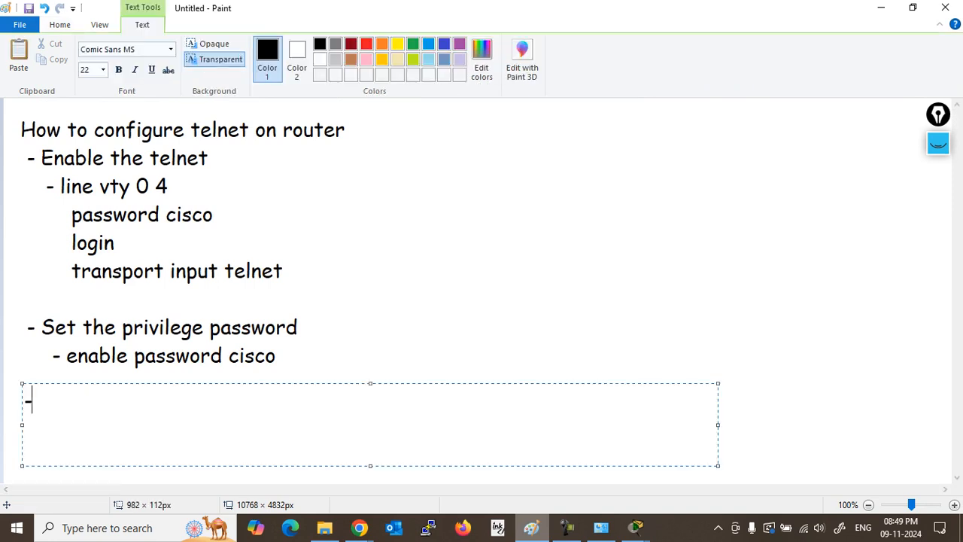
pyautogui.write('Configure the ip addres')
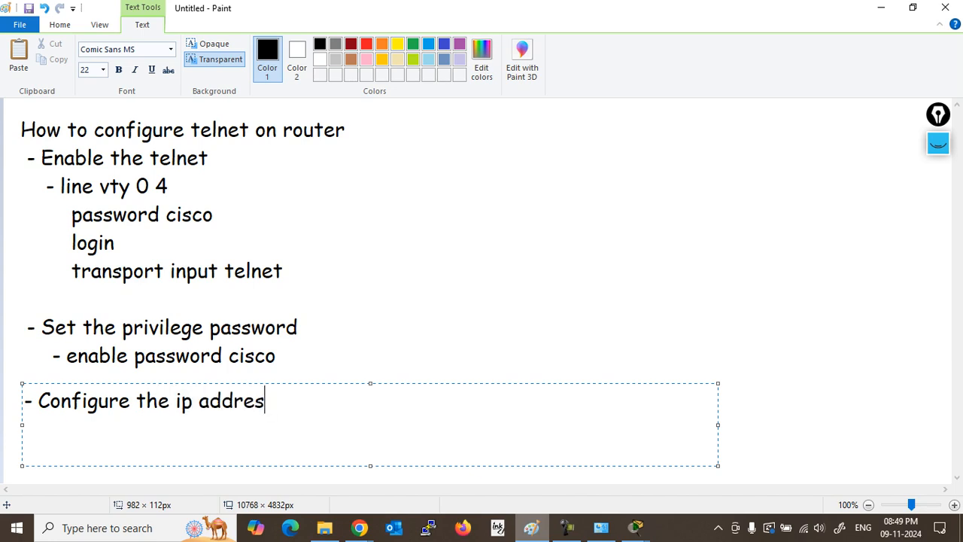
pyautogui.write('s for rea')
pyautogui.press('BackSpace')
pyautogui.write('chability.')
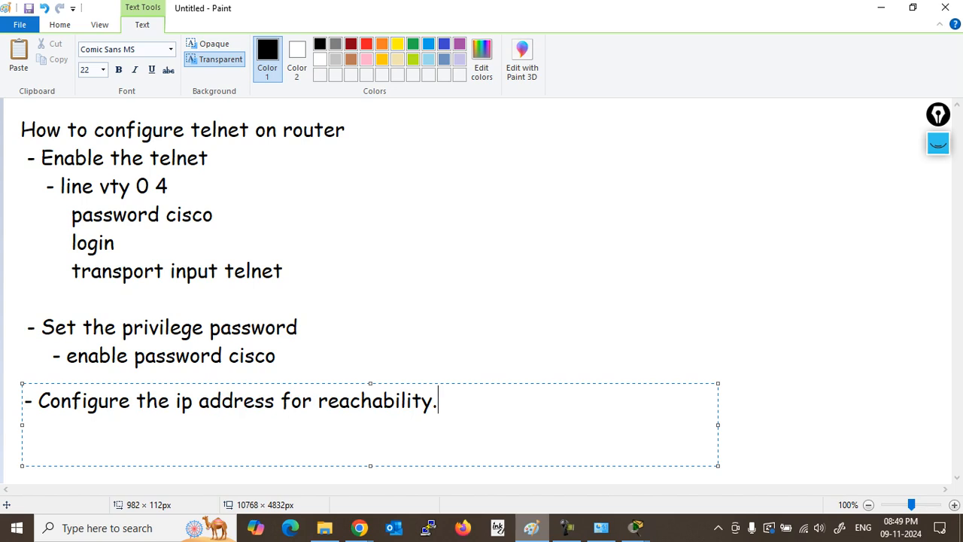
pyautogui.click(697, 269)
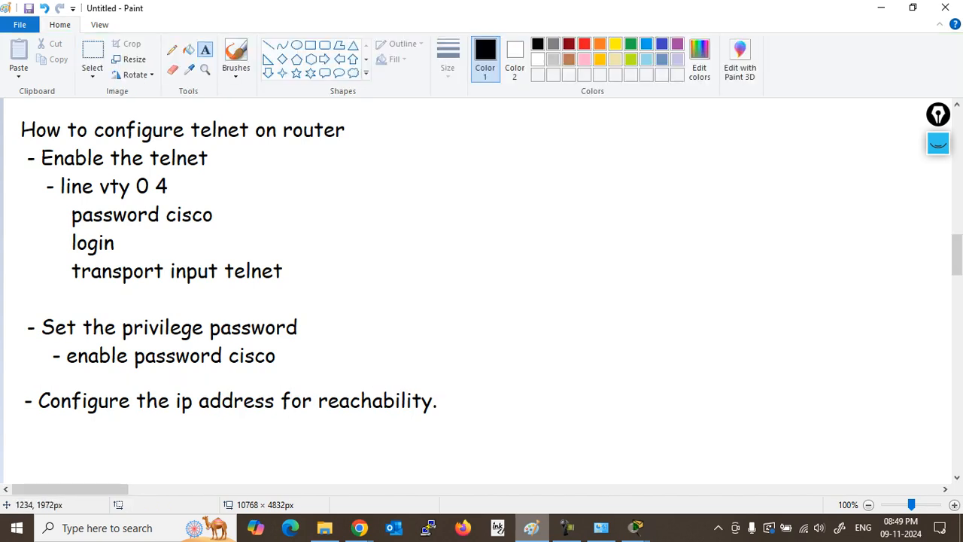
pyautogui.scroll(3, 489, 294)
pyautogui.scroll(-3, 489, 293)
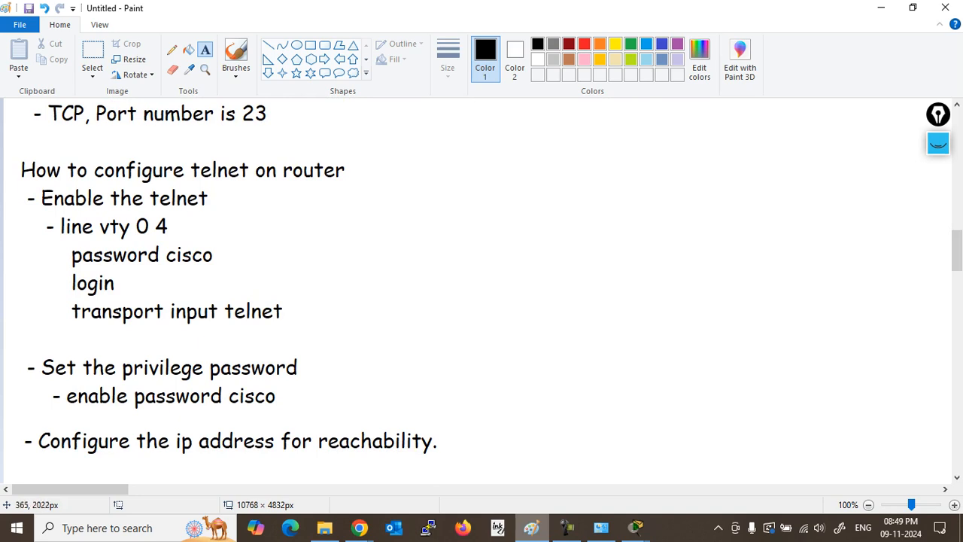
pyautogui.scroll(-1, 279, 301)
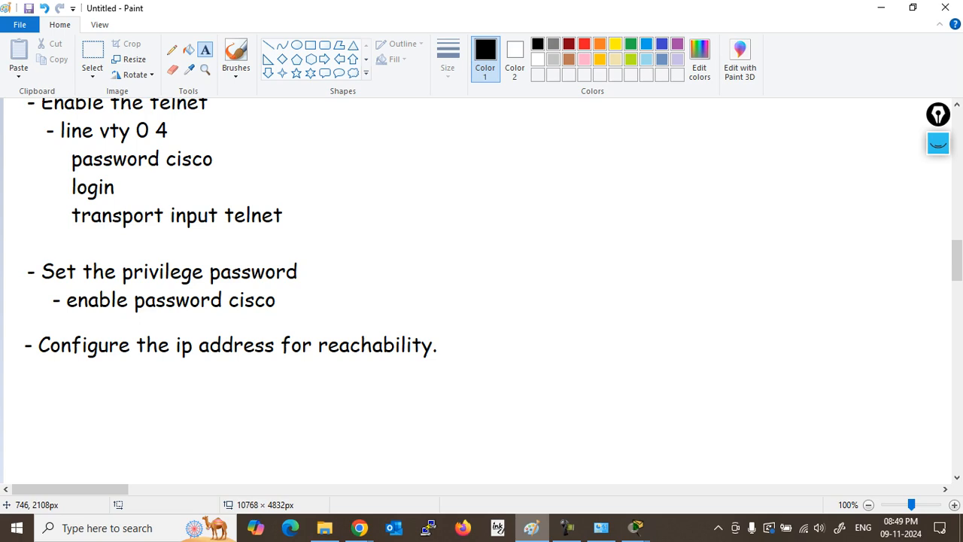
# Step: In Packet Tracer, open the Command Prompt on Server0's Desktop
pyautogui.moveTo(636, 529)
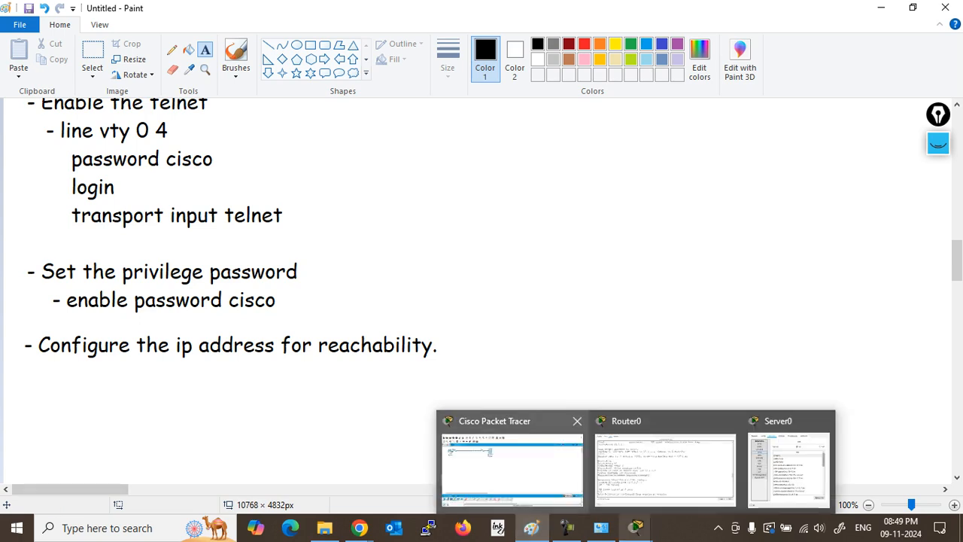
pyautogui.click(512, 471)
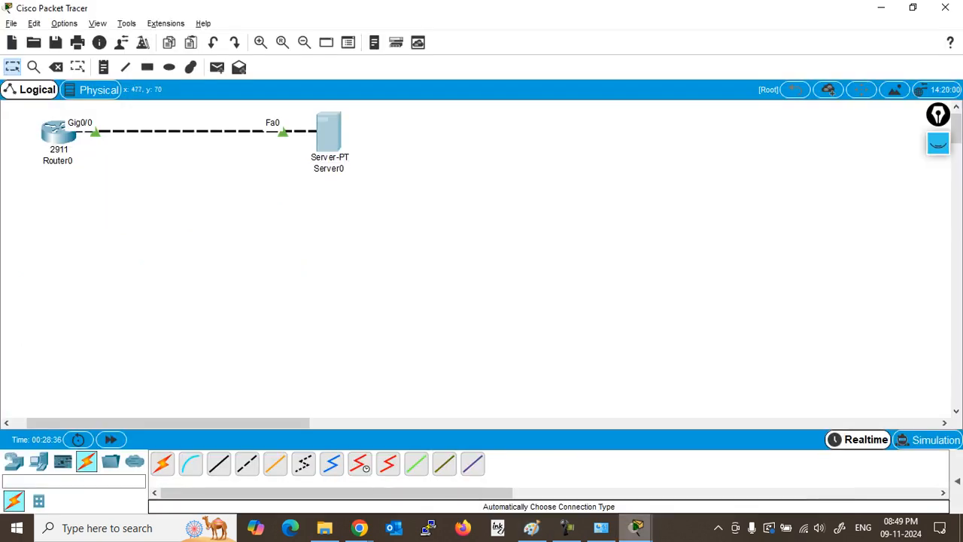
pyautogui.click(331, 141)
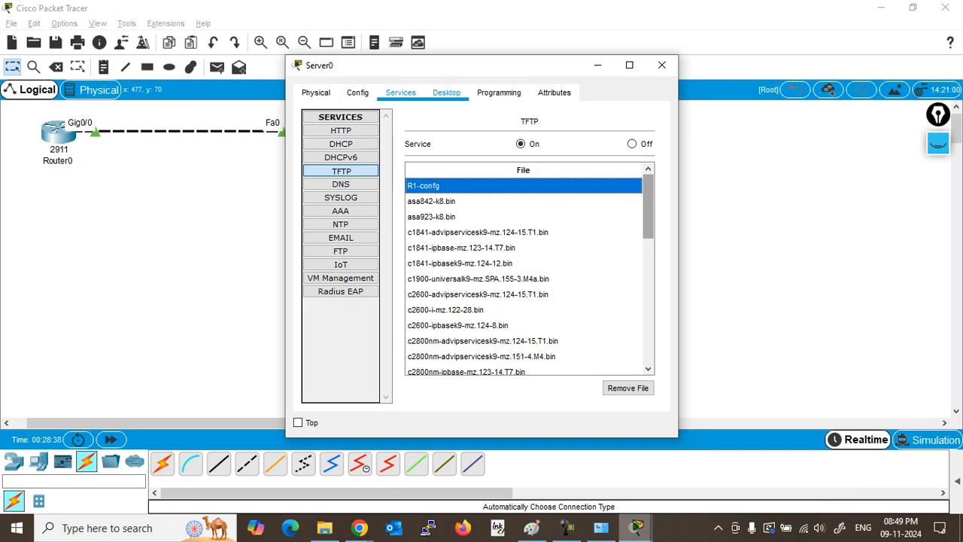
pyautogui.click(446, 92)
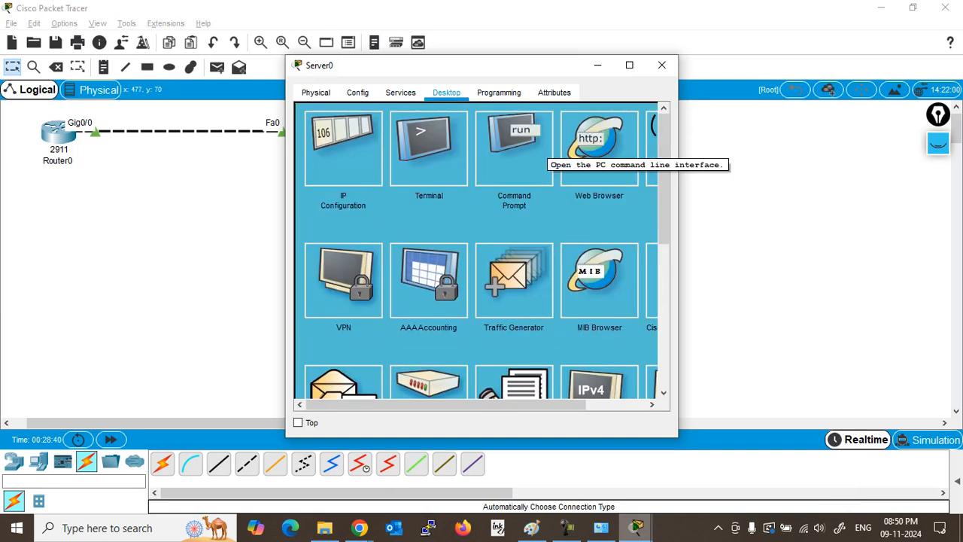
pyautogui.click(429, 146)
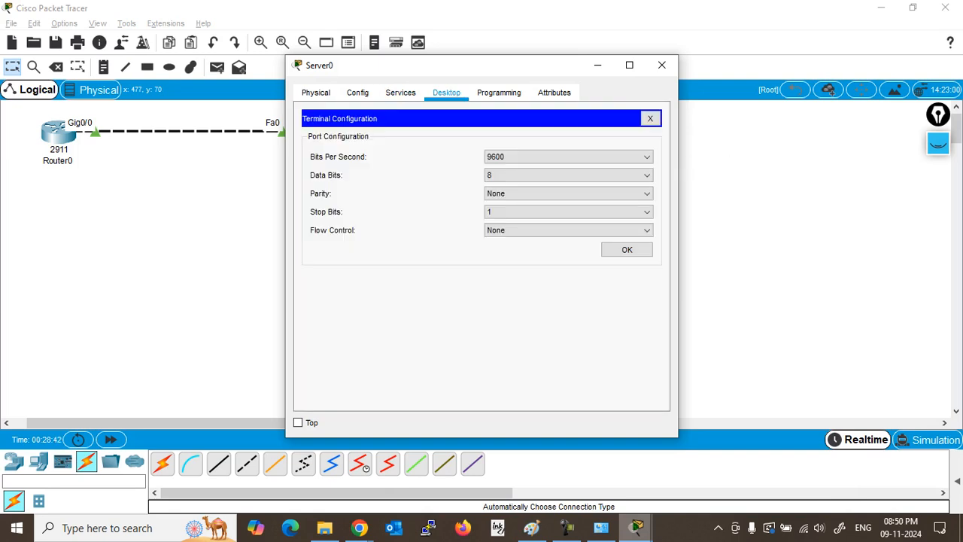
pyautogui.click(651, 118)
pyautogui.moveTo(451, 405)
pyautogui.mouseDown()
pyautogui.moveTo(513, 404)
pyautogui.moveTo(451, 405)
pyautogui.mouseUp()
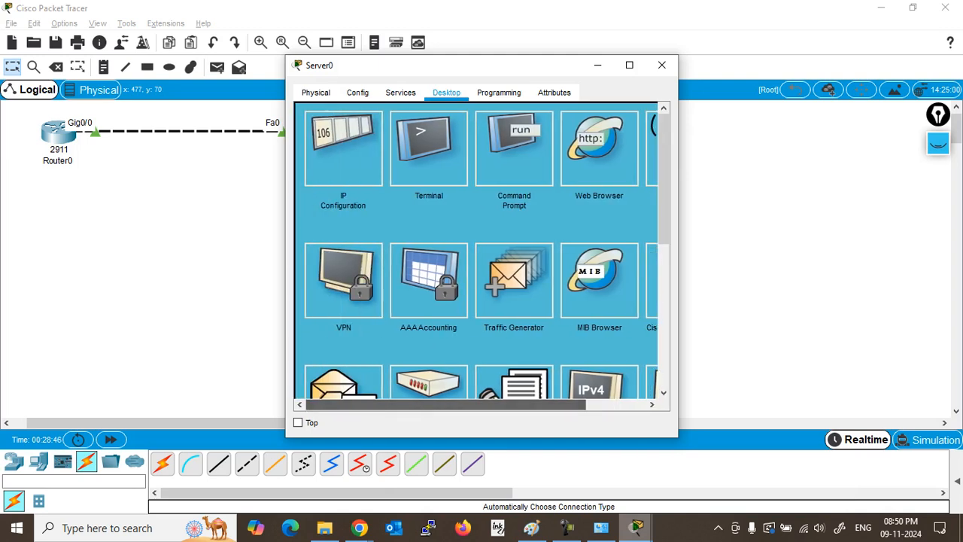
pyautogui.click(514, 149)
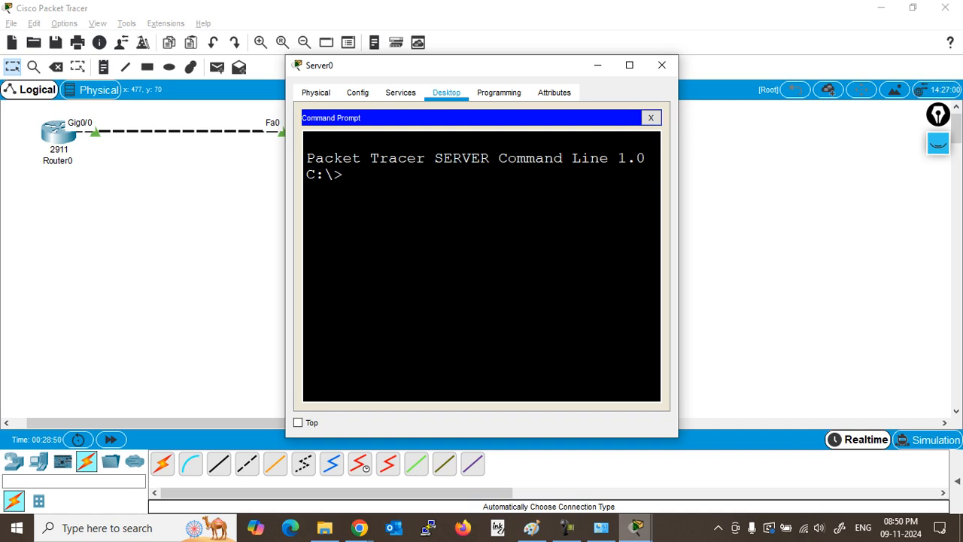
# Step: Run telnet 10.1.1.1 from Server0 and widen its window
pyautogui.write('telnet 10.1.1.1')
pyautogui.press('Return')
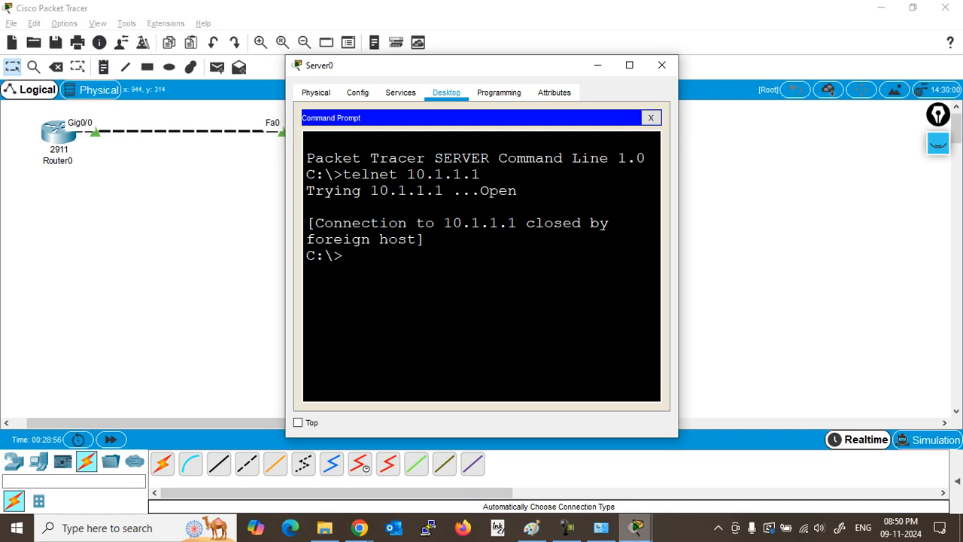
pyautogui.moveTo(678, 336); pyautogui.dragTo(959, 337)
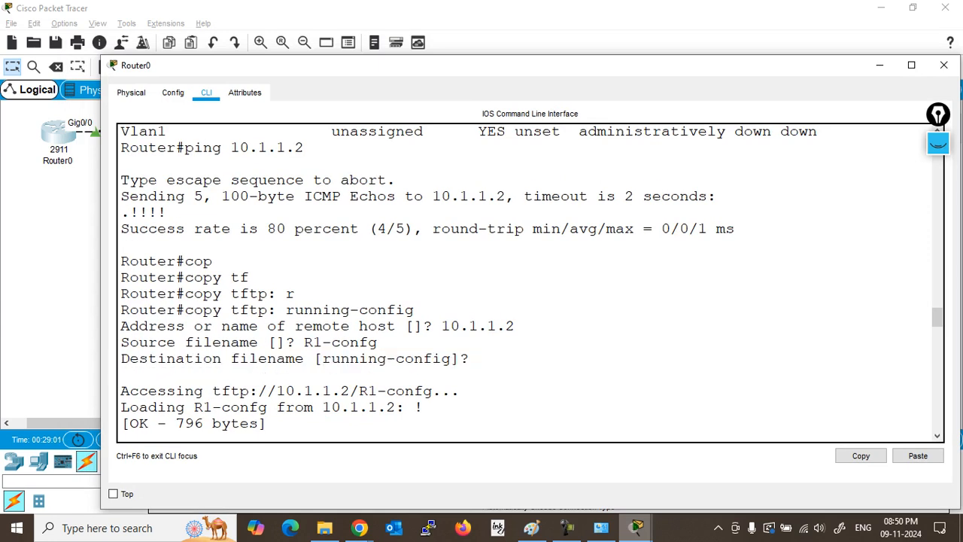
# Step: Page through Router0's sh run output to line vty 0 4, which has only login
pyautogui.press('Return')
pyautogui.press('Return')
pyautogui.press('Return')
pyautogui.press('Return')
pyautogui.press('Return')
pyautogui.press('Return')
pyautogui.press('Return')
pyautogui.press('Return')
pyautogui.press('Return')
pyautogui.press('Return')
pyautogui.press('Return')
pyautogui.press('Return')
pyautogui.press('Return')
pyautogui.press('Return')
pyautogui.press('Return')
pyautogui.press('Return')
pyautogui.press('Return')
pyautogui.write('sh run')
pyautogui.press('Return')
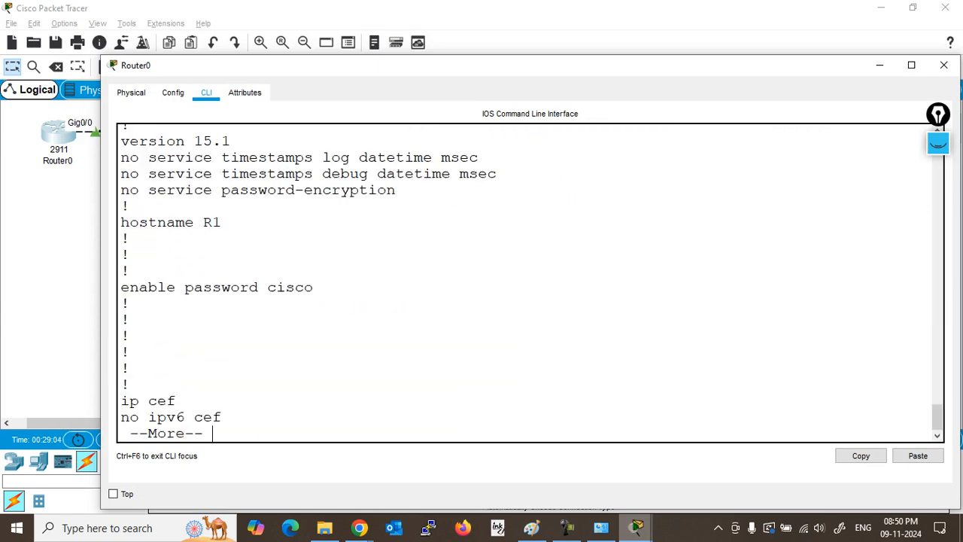
pyautogui.moveTo(314, 288); pyautogui.dragTo(120, 288)
pyautogui.press('Return')
pyautogui.press('Return')
pyautogui.press('Return')
pyautogui.press('Return')
pyautogui.press('Return')
pyautogui.press('Return')
pyautogui.press('Return')
pyautogui.press('Return')
pyautogui.press('Return')
pyautogui.press('Return')
pyautogui.press('Return')
pyautogui.press('Return')
pyautogui.press('Return')
pyautogui.press('Return')
pyautogui.press('Return')
pyautogui.press('Return')
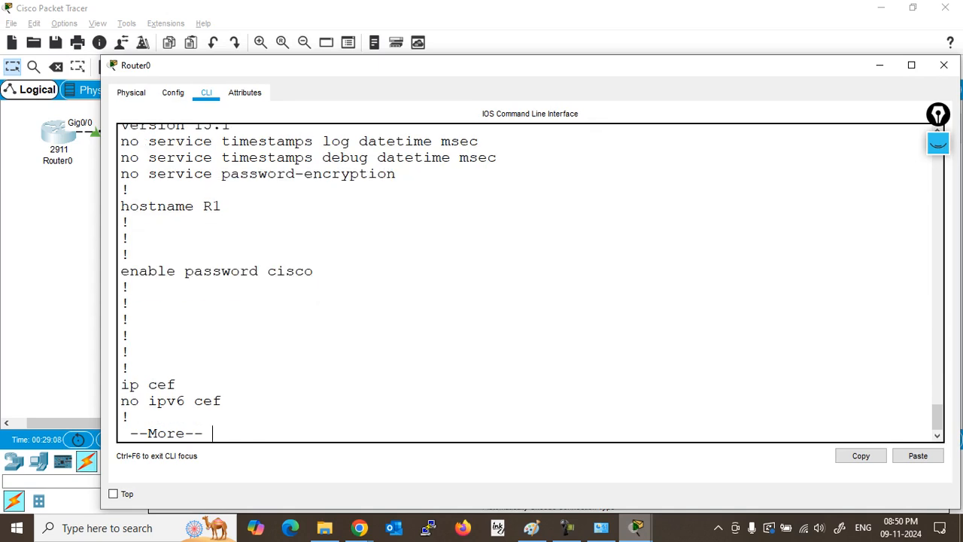
pyautogui.press('Return')
pyautogui.press('Return')
pyautogui.press('Return')
pyautogui.press('Return')
pyautogui.press('Return')
pyautogui.press('Return')
pyautogui.press('Return')
pyautogui.press('Return')
pyautogui.press('Return')
pyautogui.press('Return')
pyautogui.press('Return')
pyautogui.press('Return')
pyautogui.press('Return')
pyautogui.press('Return')
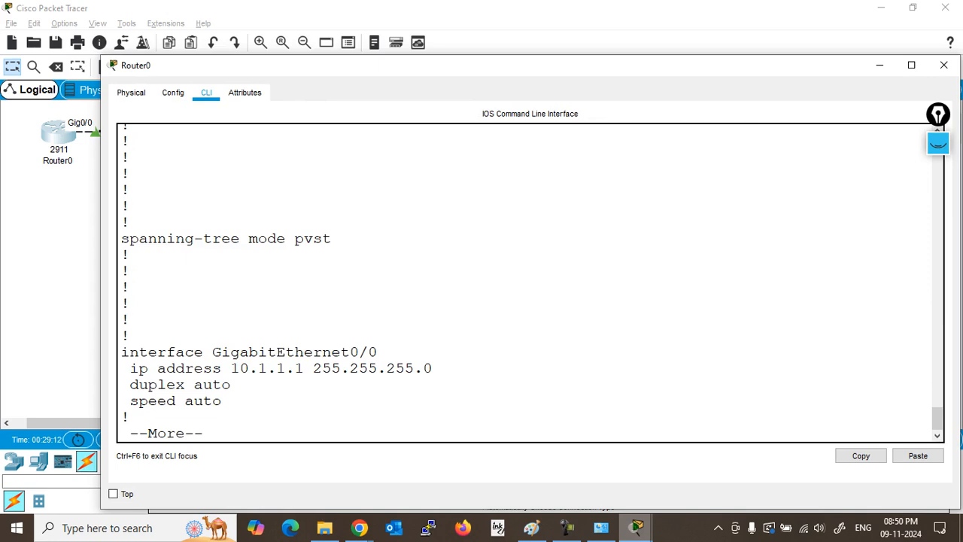
pyautogui.moveTo(130, 368); pyautogui.dragTo(434, 368)
pyautogui.press('Return')
pyautogui.press('Return')
pyautogui.press('Return')
pyautogui.press('Return')
pyautogui.press('Return')
pyautogui.press('Return')
pyautogui.press('Return')
pyautogui.press('Return')
pyautogui.press('Return')
pyautogui.press('Return')
pyautogui.press('Return')
pyautogui.press('Return')
pyautogui.press('Return')
pyautogui.press('Return')
pyautogui.press('Return')
pyautogui.press('Return')
pyautogui.press('Return')
pyautogui.press('Return')
pyautogui.press('Return')
pyautogui.press('Return')
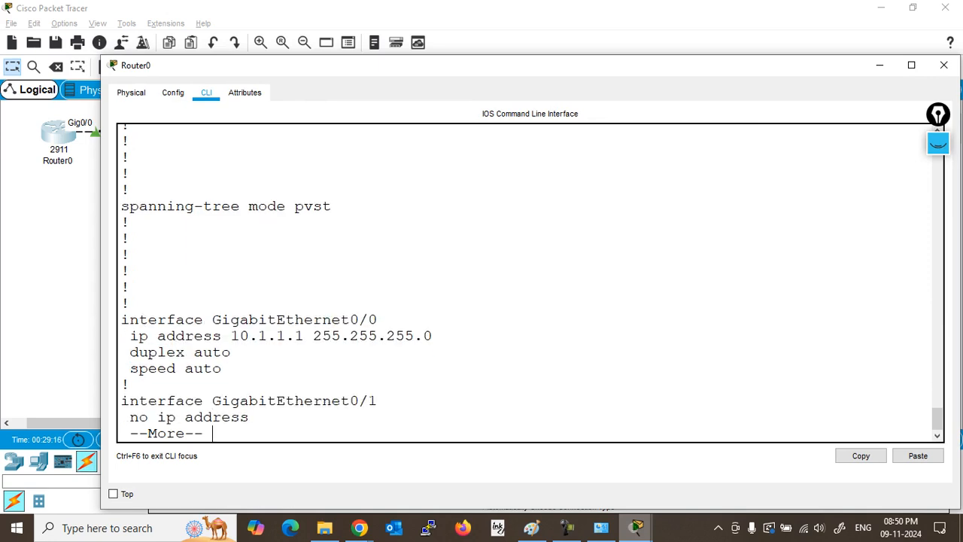
pyautogui.press('Return')
pyautogui.press('Return')
pyautogui.press('Return')
pyautogui.press('Return')
pyautogui.press('Return')
pyautogui.press('Return')
pyautogui.press('Return')
pyautogui.press('Return')
pyautogui.press('Return')
pyautogui.press('Return')
pyautogui.press('Return')
pyautogui.press('Return')
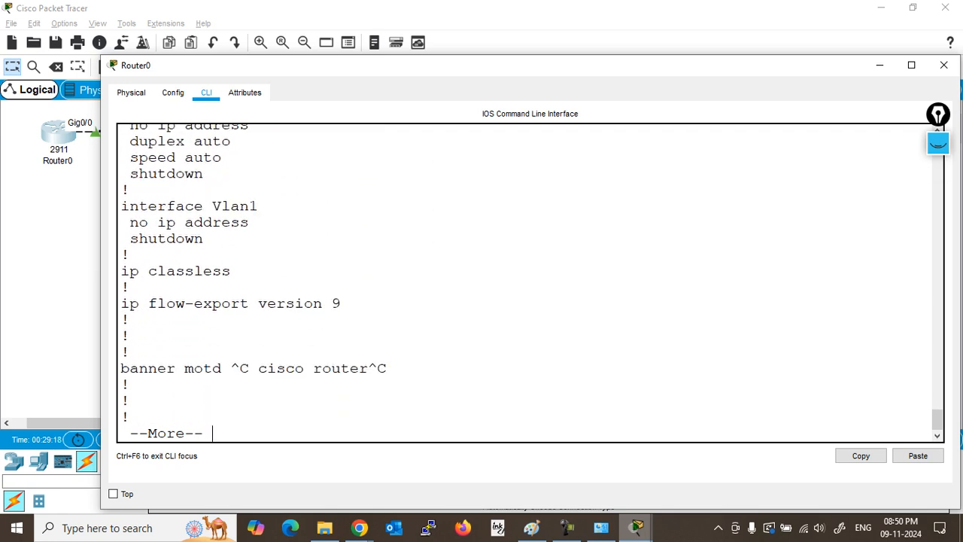
pyautogui.press('Return')
pyautogui.press('Return')
pyautogui.press('Return')
pyautogui.press('Return')
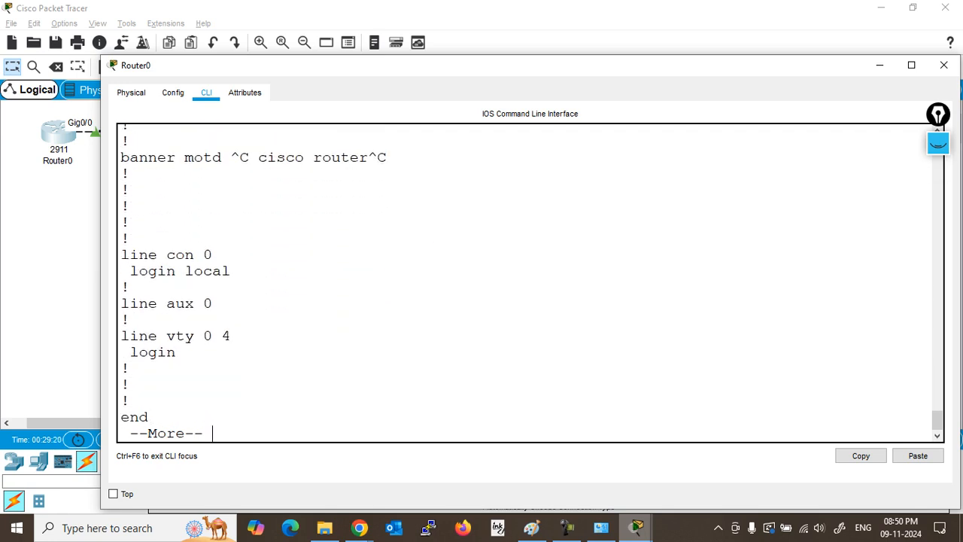
pyautogui.moveTo(177, 353); pyautogui.dragTo(121, 332)
# Step: On Router0, enter configure terminal and line vty 0 4
pyautogui.click(130, 385)
pyautogui.press('Return')
pyautogui.write('conf')
pyautogui.press('Tab')
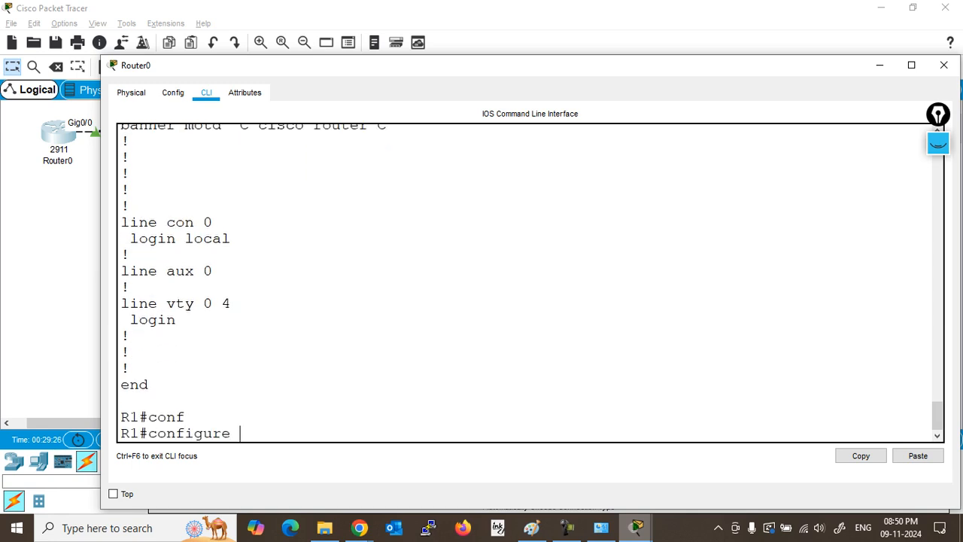
pyautogui.write('t')
pyautogui.press('Tab')
pyautogui.press('Return')
pyautogui.write('li')
pyautogui.press('Tab')
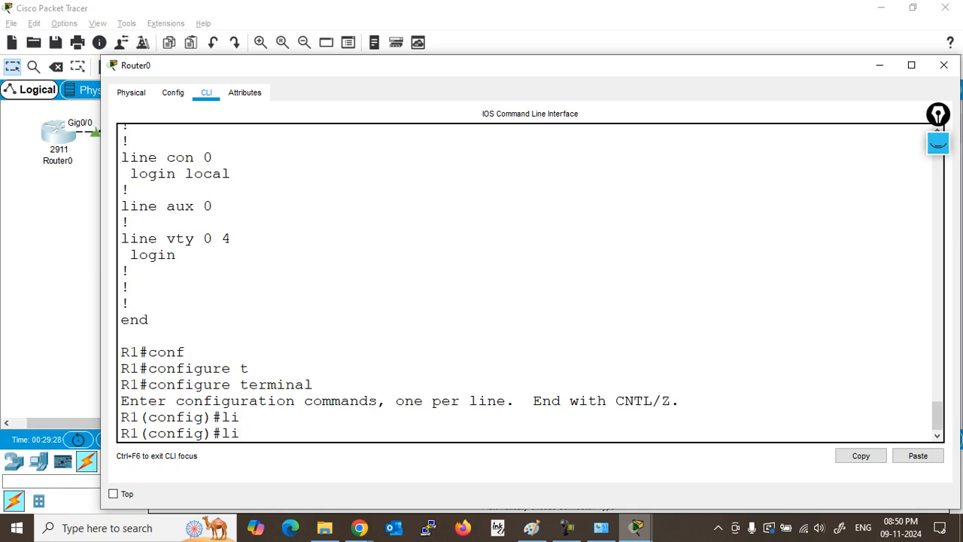
pyautogui.write('ne')
pyautogui.press('Tab')
pyautogui.write('v')
pyautogui.press('Tab')
pyautogui.write('0 4')
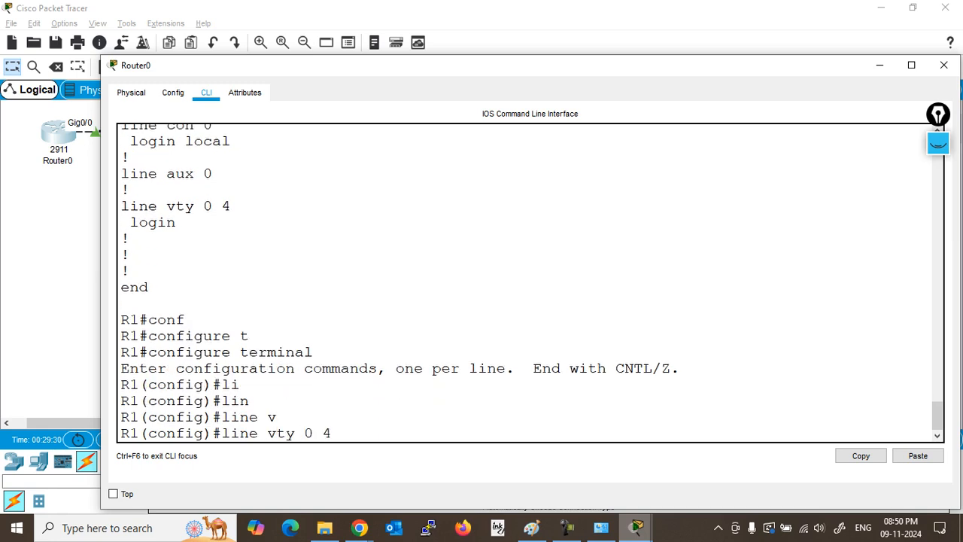
pyautogui.press('Return')
# Step: Set transport input telnet, a line password, and login on vty lines 0 4
pyautogui.write('transport i')
pyautogui.press('Tab')
pyautogui.write('i')
pyautogui.press('Tab')
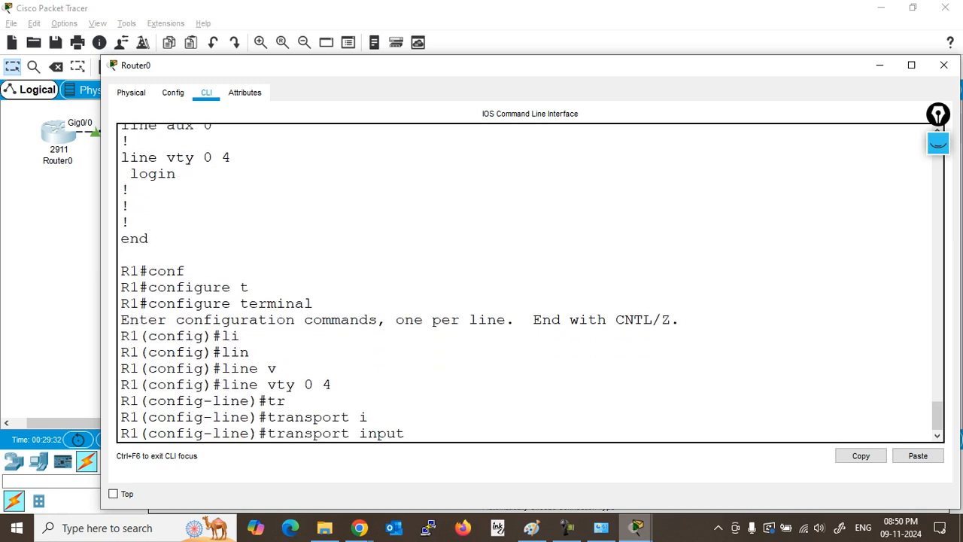
pyautogui.write('telnet')
pyautogui.press('Tab')
pyautogui.press('Return')
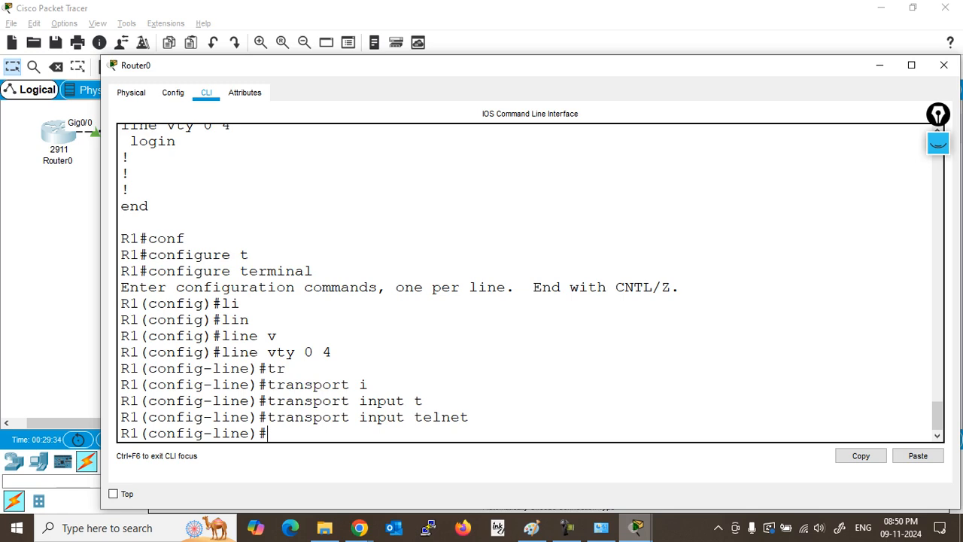
pyautogui.write('pa')
pyautogui.press('Tab')
pyautogui.write('s')
pyautogui.press('Tab')
pyautogui.write('cisco')
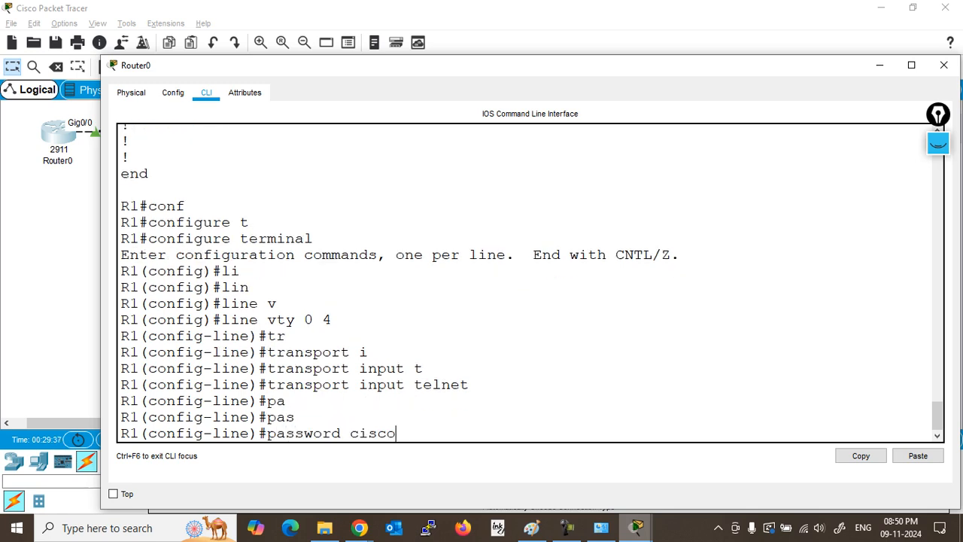
pyautogui.press('Return')
pyautogui.write('lo')
pyautogui.press('Tab')
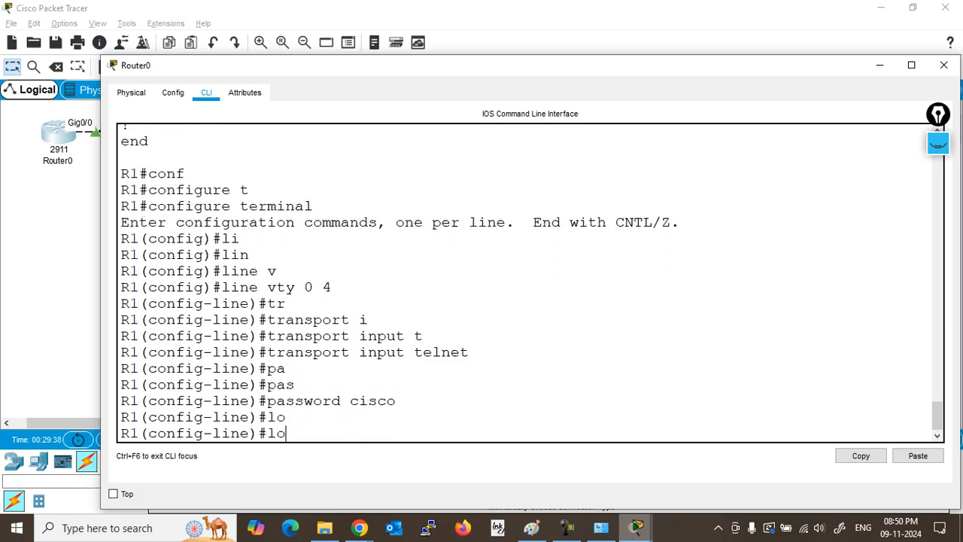
pyautogui.write('gin')
pyautogui.press('Tab')
pyautogui.press('Return')
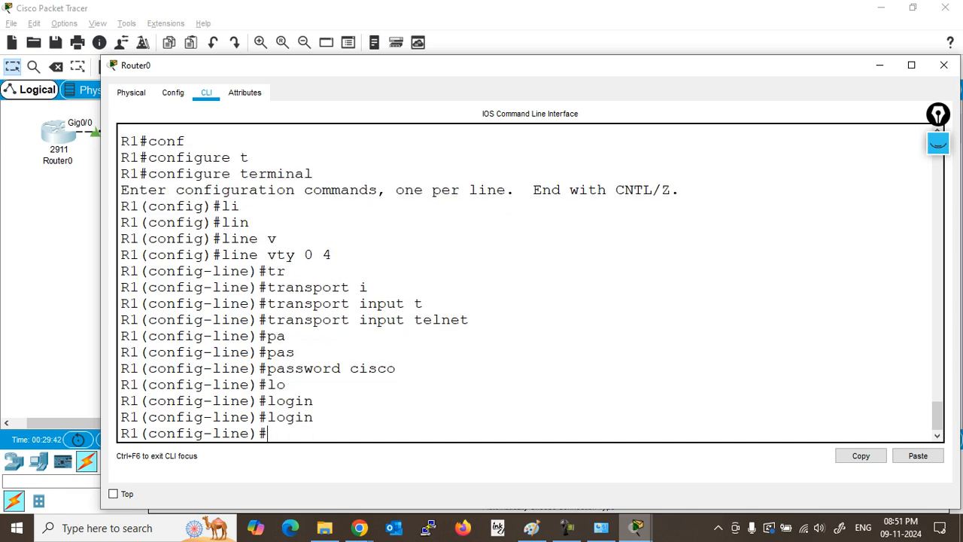
# Step: Review the new vty commands and the enable password line, then minimize Router0's window
pyautogui.moveTo(323, 417); pyautogui.dragTo(249, 271)
pyautogui.scroll(12, 250, 271)
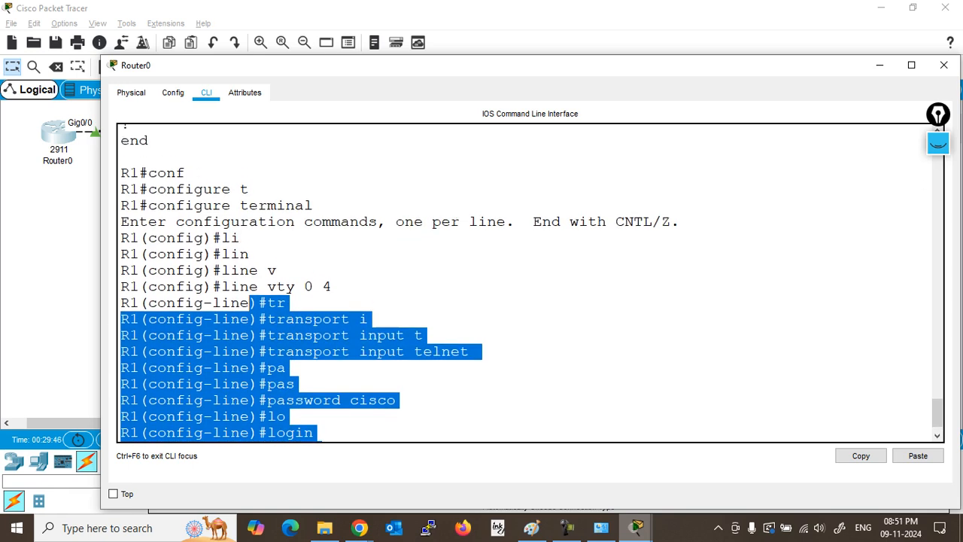
pyautogui.scroll(5, 527, 282)
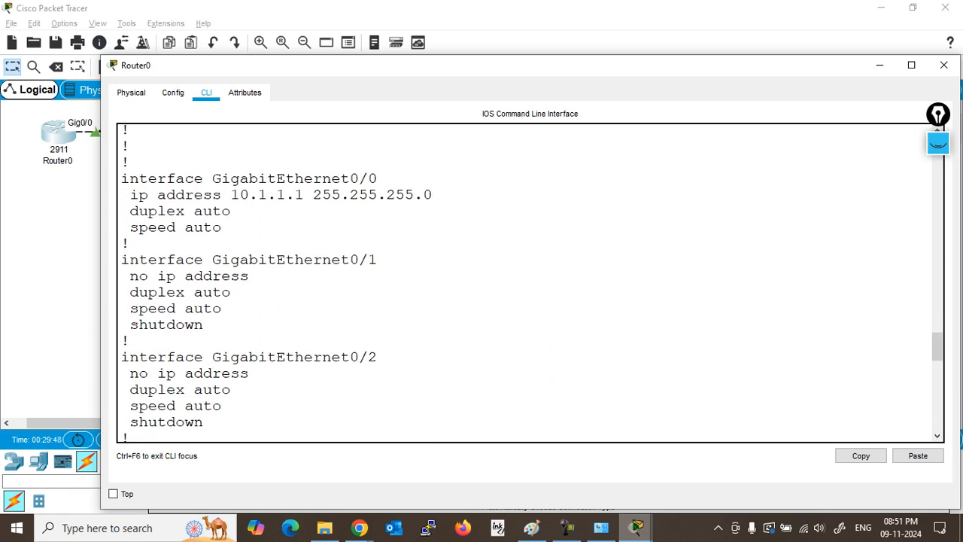
pyautogui.moveTo(139, 268); pyautogui.dragTo(435, 277)
pyautogui.scroll(7, 435, 278)
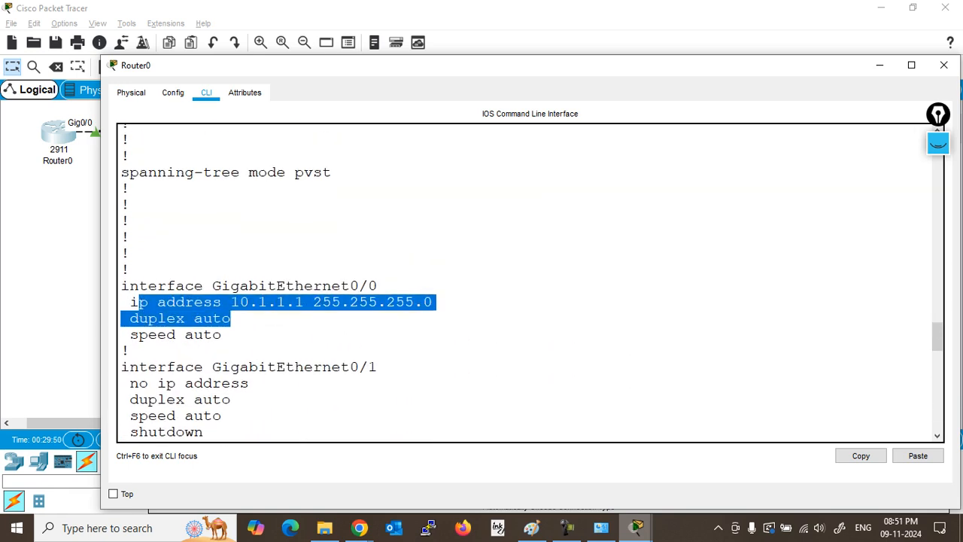
pyautogui.scroll(7, 530, 282)
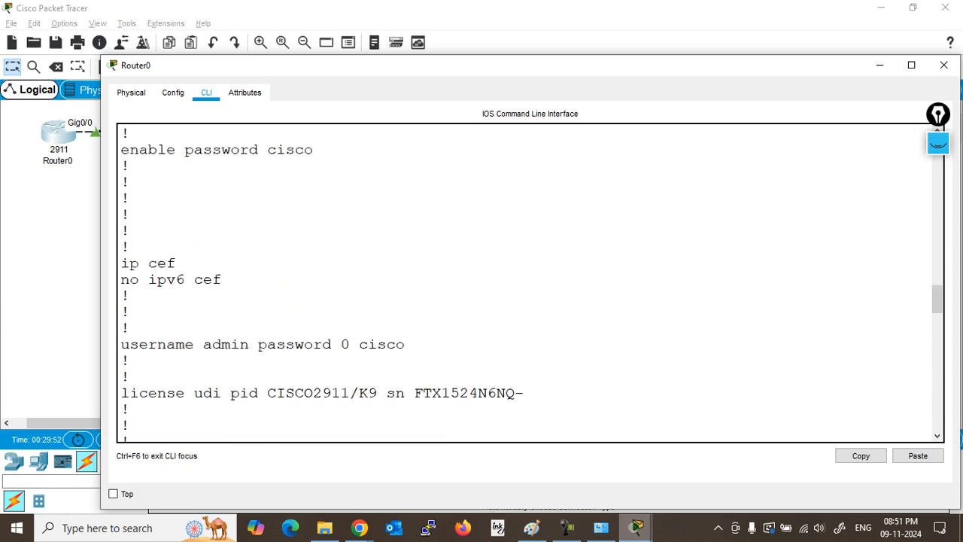
pyautogui.moveTo(314, 340); pyautogui.dragTo(120, 341)
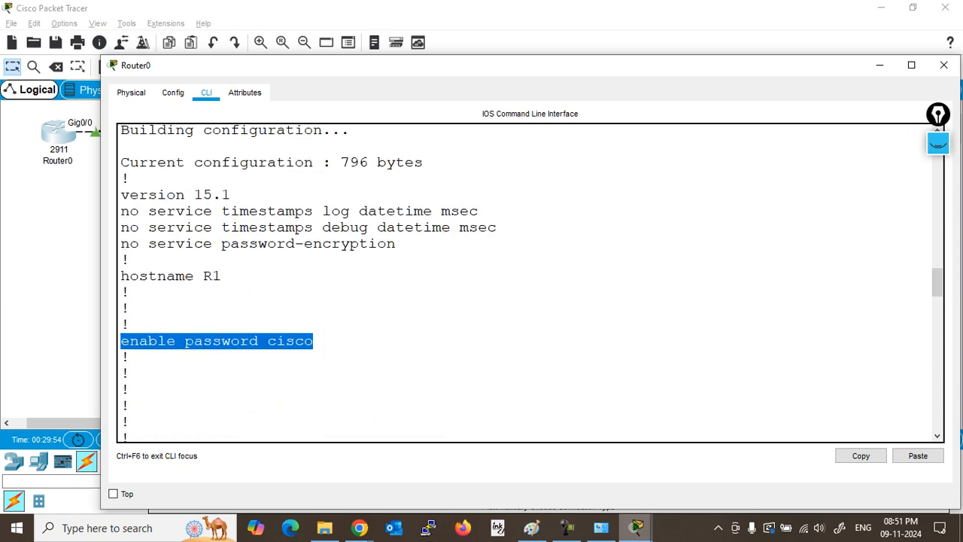
pyautogui.click(226, 357)
pyautogui.scroll(-20, 225, 358)
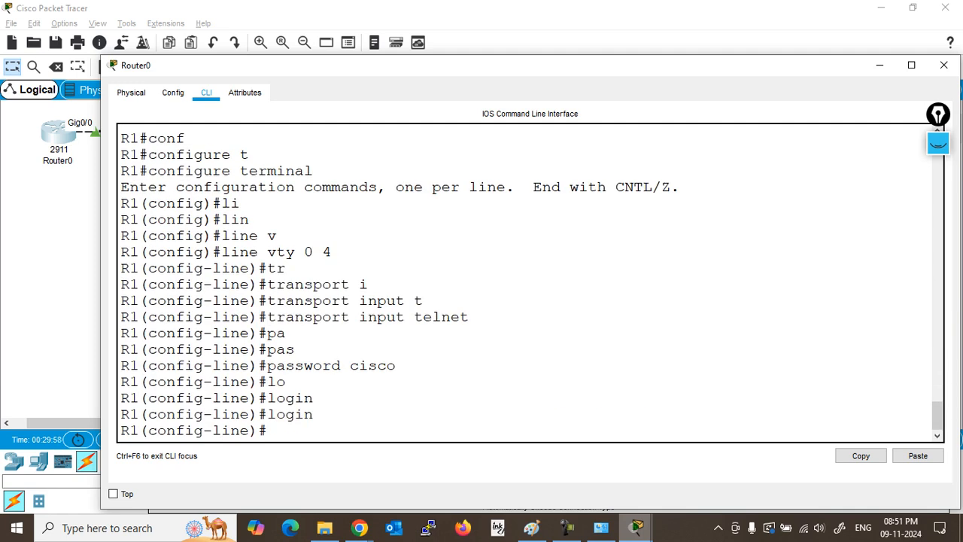
pyautogui.click(880, 65)
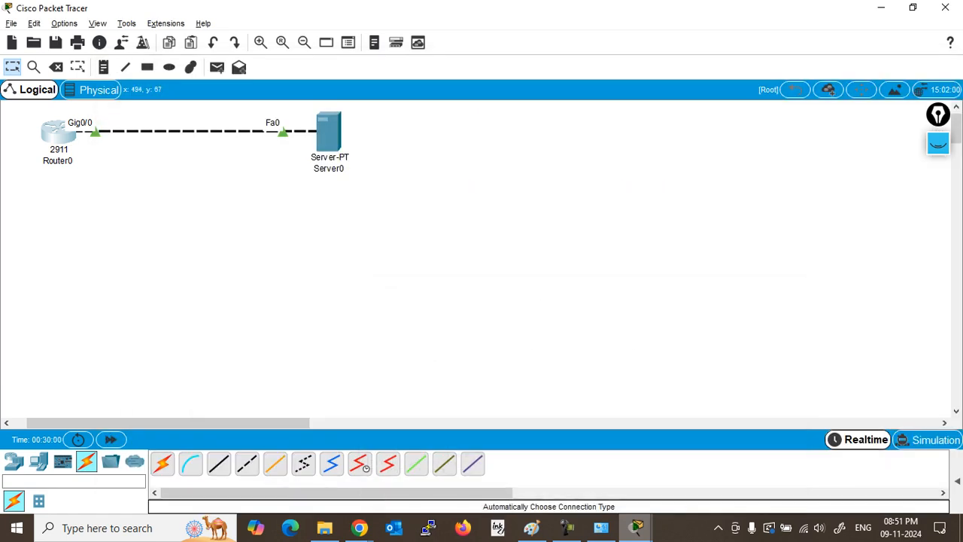
# Step: Reopen Server0's Command Prompt, telnet to 10.1.1.1 again and enter the login password
pyautogui.click(329, 134)
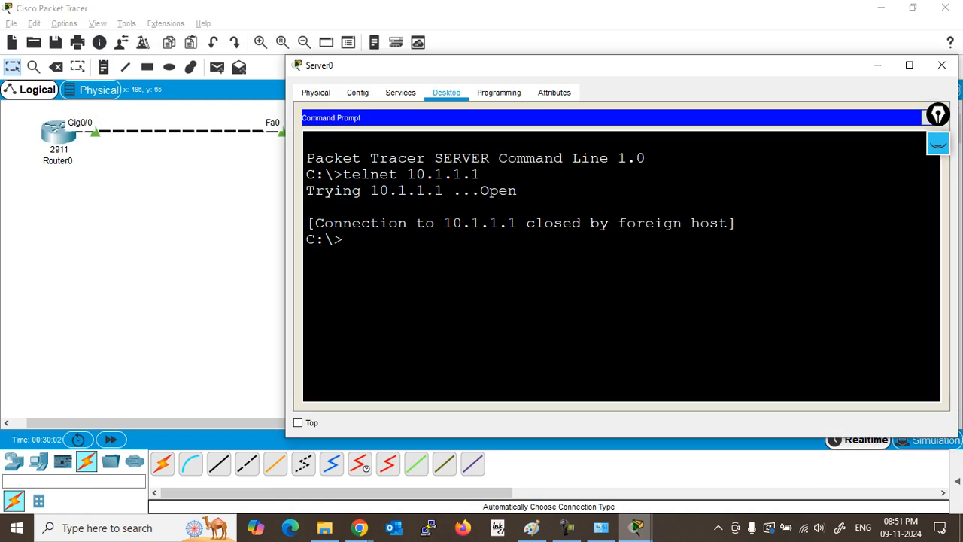
pyautogui.moveTo(938, 115); pyautogui.dragTo(953, 161)
pyautogui.click(932, 118)
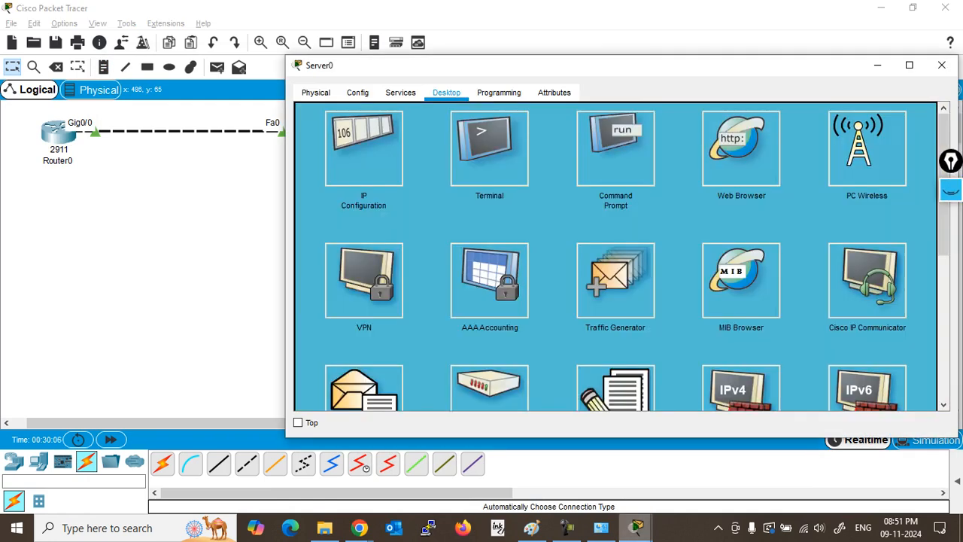
pyautogui.click(616, 143)
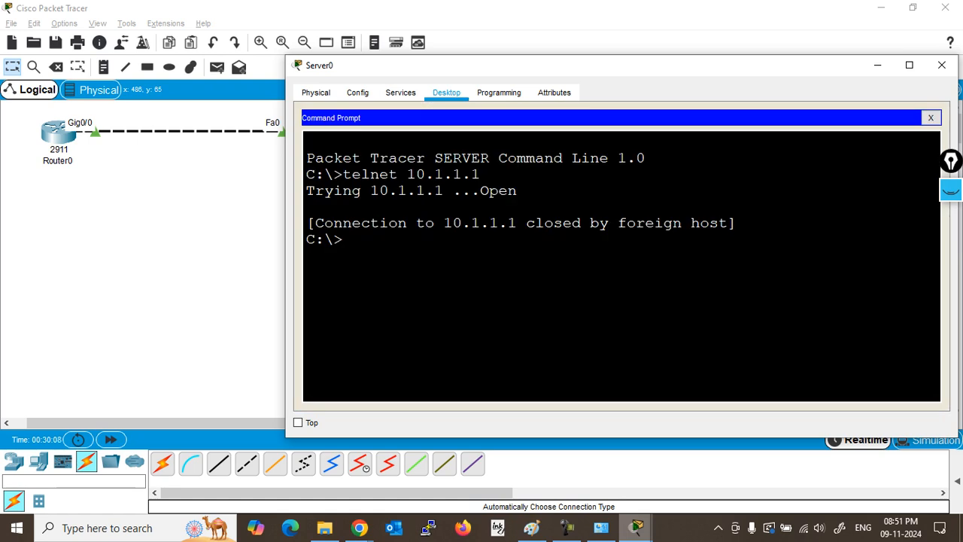
pyautogui.press('Up')
pyautogui.press('Return')
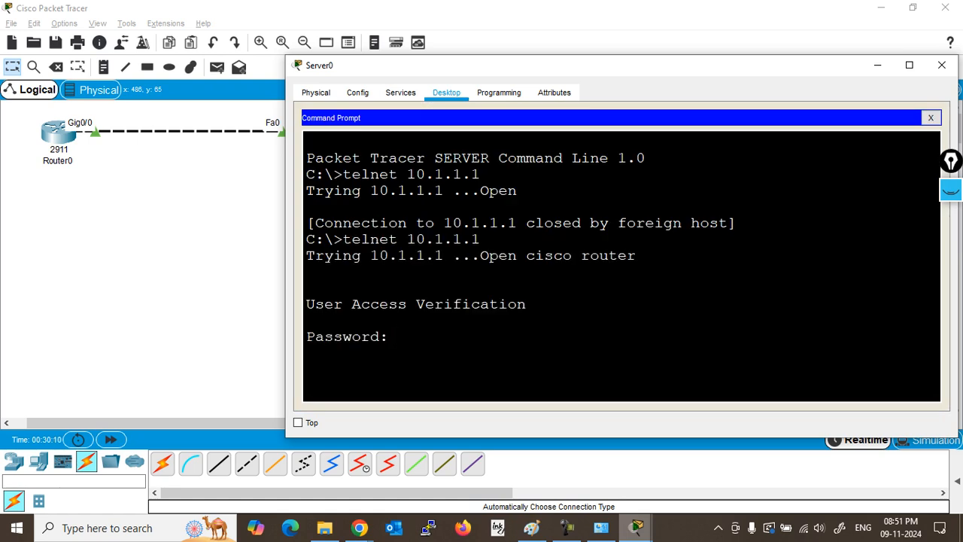
pyautogui.moveTo(388, 337); pyautogui.dragTo(306, 256)
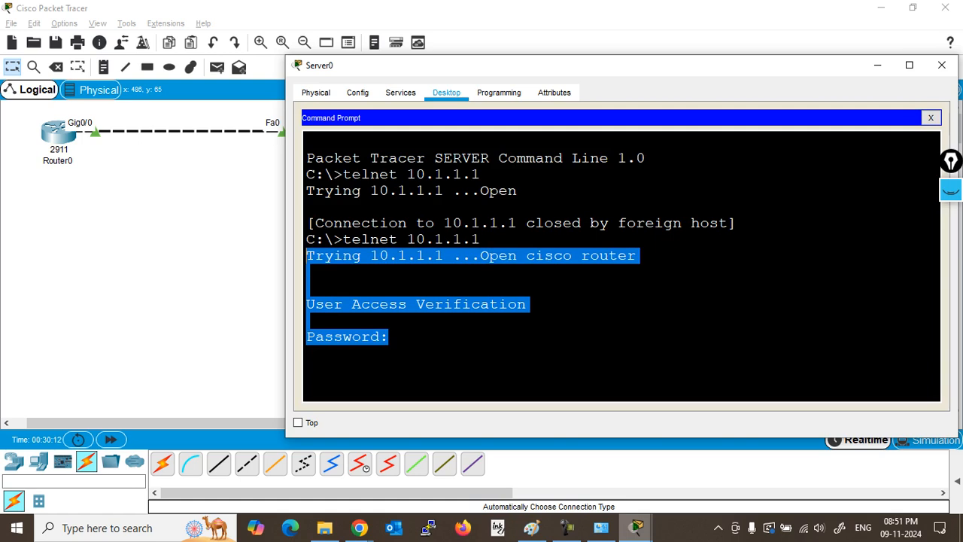
pyautogui.click(398, 337)
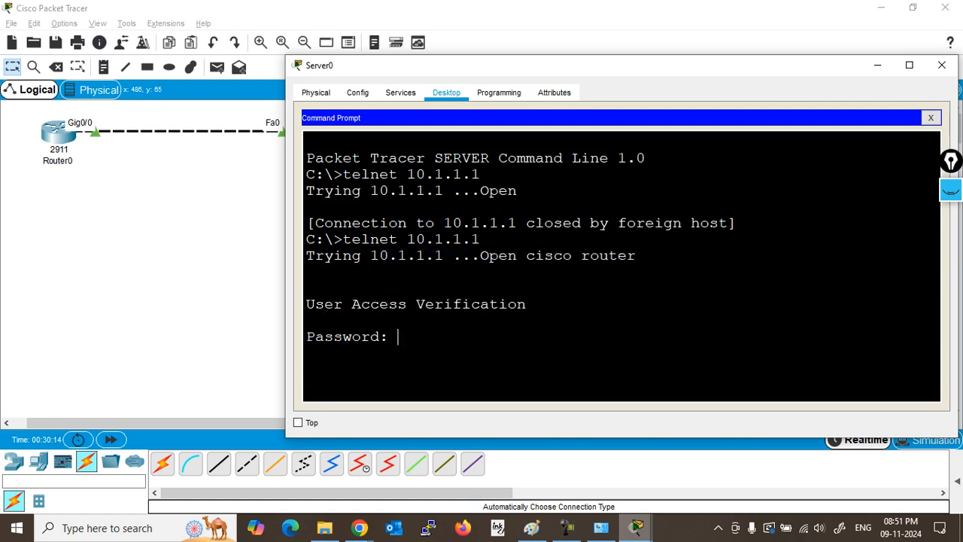
pyautogui.press('Return')
# Step: Enter privileged mode, run sh ip int b, and widen the window to show GigabitEthernet0/0 10.1.1.1 up
pyautogui.press('Return')
pyautogui.press('Return')
pyautogui.press('Return')
pyautogui.write('en')
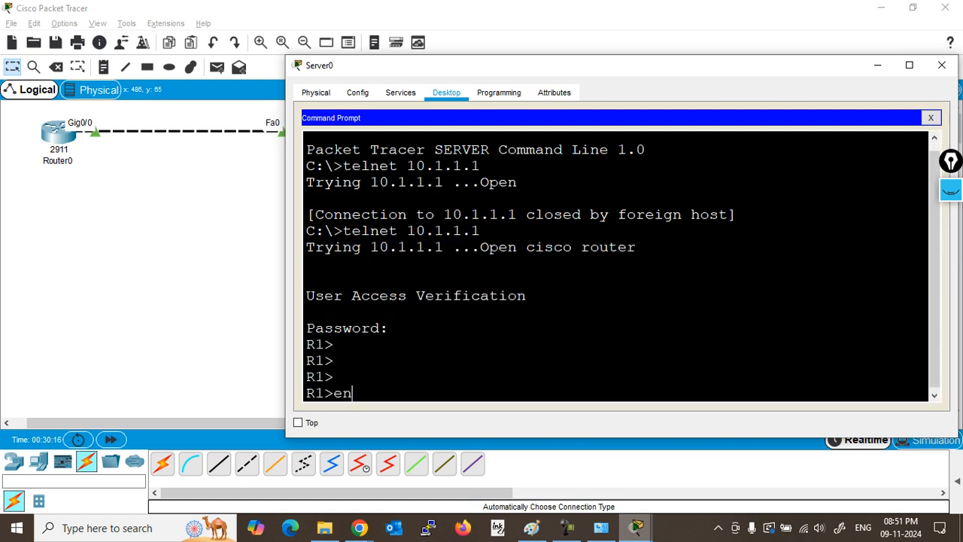
pyautogui.press('Return')
pyautogui.press('Return')
pyautogui.press('Return')
pyautogui.press('Return')
pyautogui.press('Return')
pyautogui.press('Return')
pyautogui.press('Return')
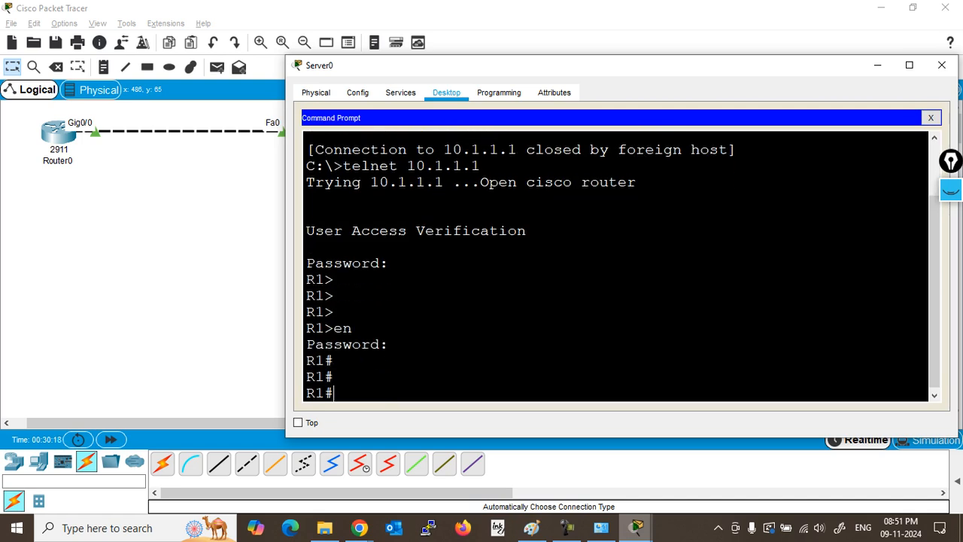
pyautogui.write('sh ip int b')
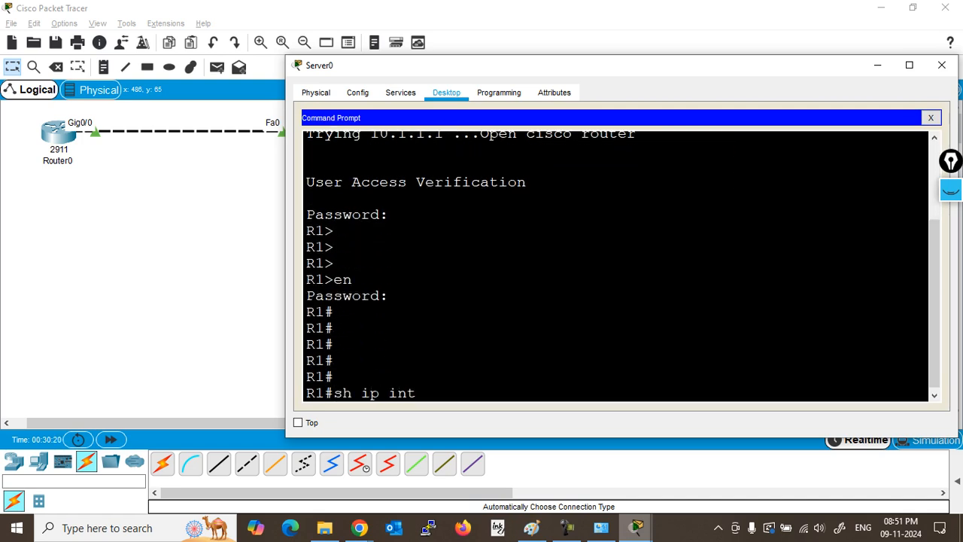
pyautogui.press('Return')
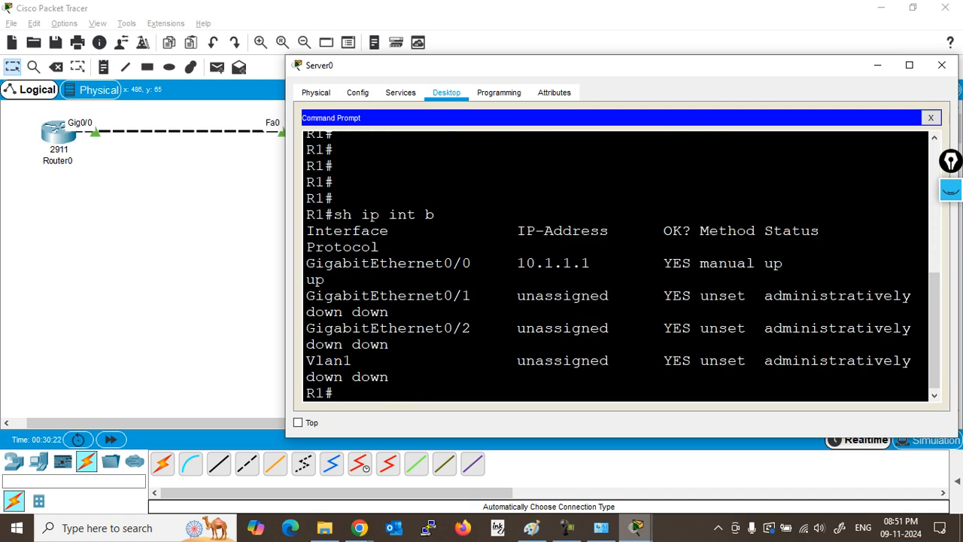
pyautogui.moveTo(285, 248); pyautogui.dragTo(155, 249)
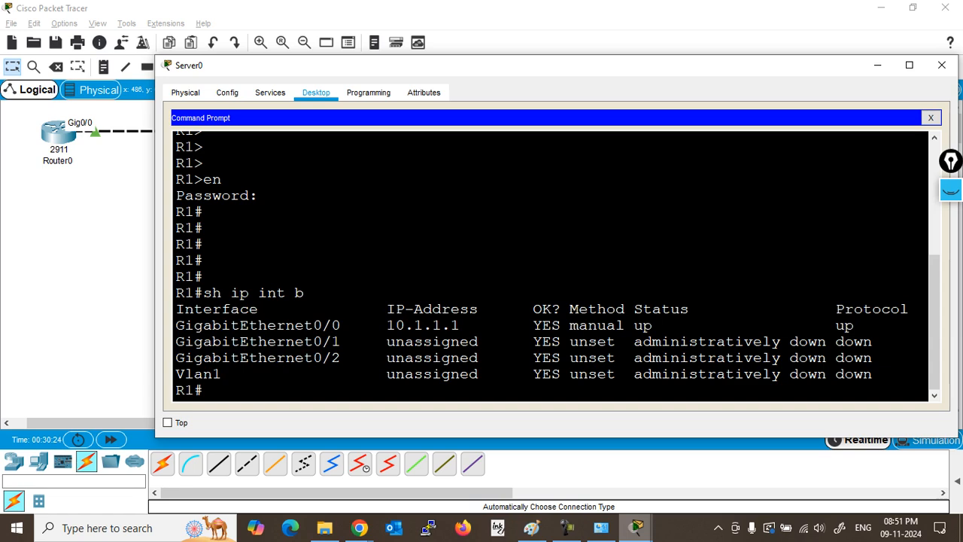
pyautogui.moveTo(176, 308); pyautogui.dragTo(863, 325)
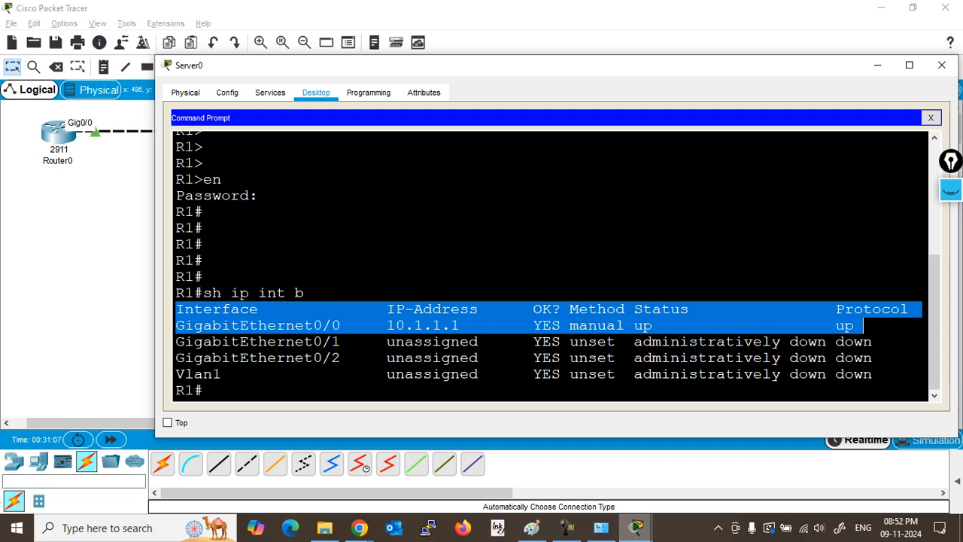
# Step: In Paint, add a red note beside the Telnet steps: 'Telnet traffic is in plain text not encrypted.'
pyautogui.click(533, 529)
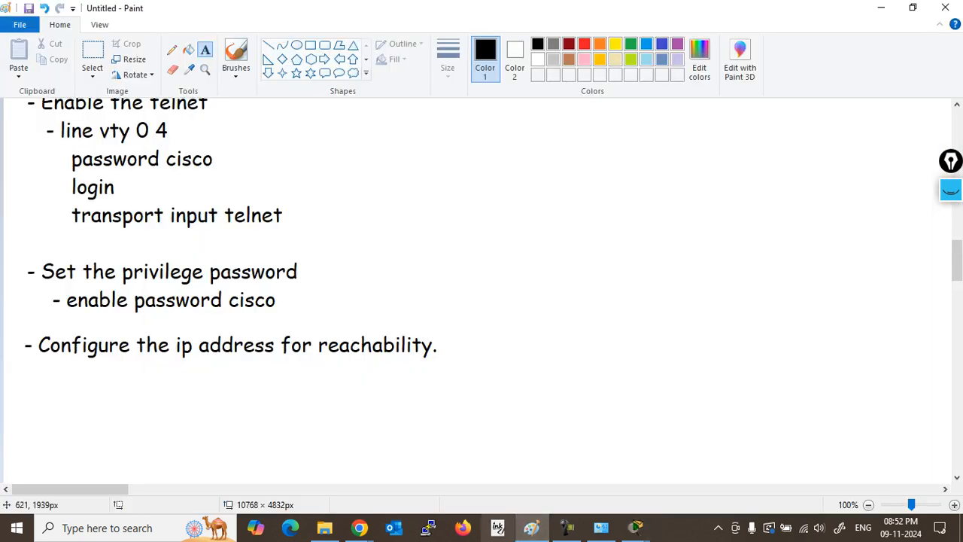
pyautogui.moveTo(958, 256)
pyautogui.mouseDown()
pyautogui.moveTo(957, 222)
pyautogui.moveTo(958, 242)
pyautogui.mouseUp()
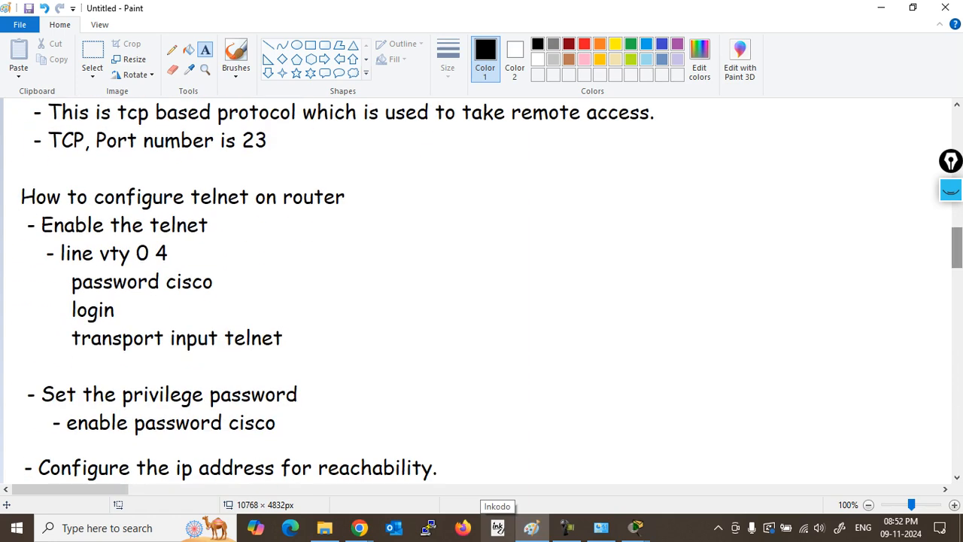
pyautogui.click(584, 44)
pyautogui.moveTo(469, 181); pyautogui.dragTo(935, 461)
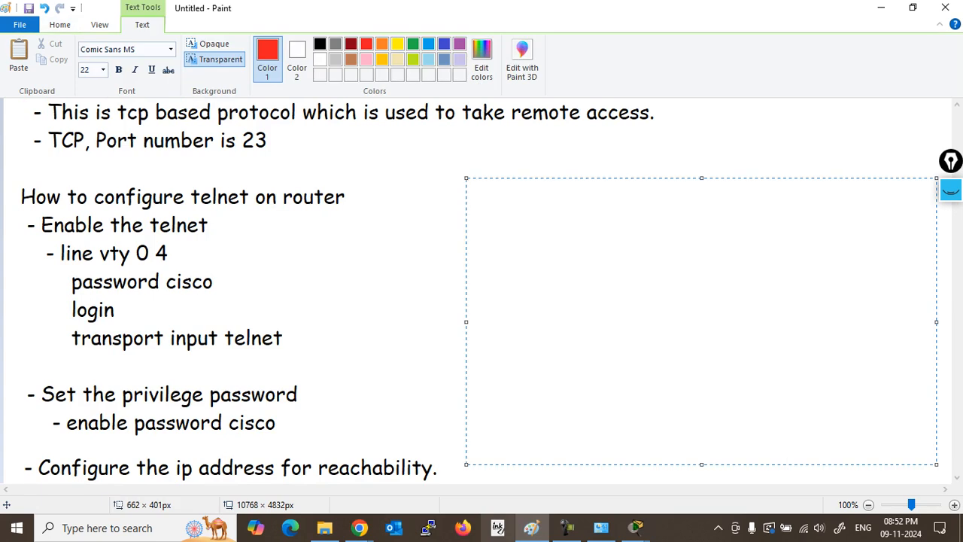
pyautogui.write('Telnet tr')
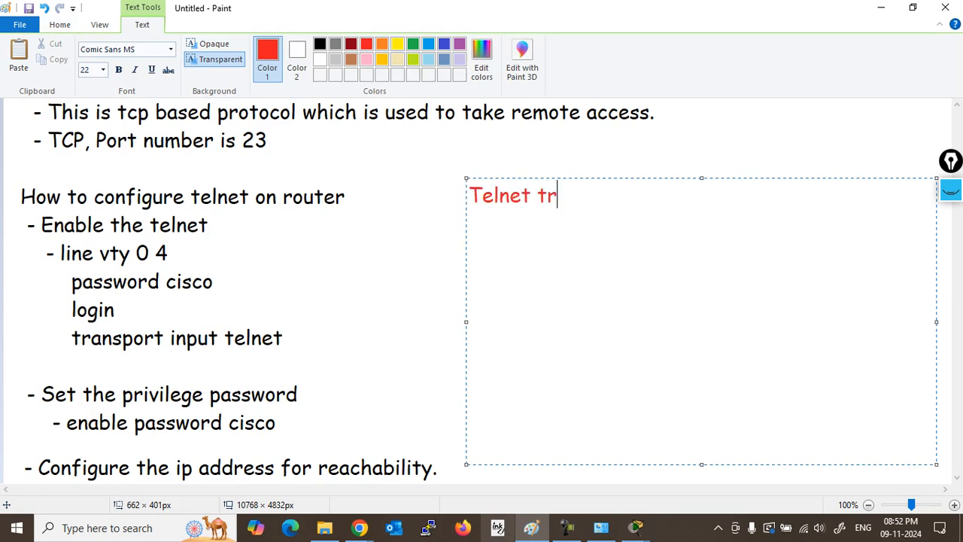
pyautogui.write('affic is in')
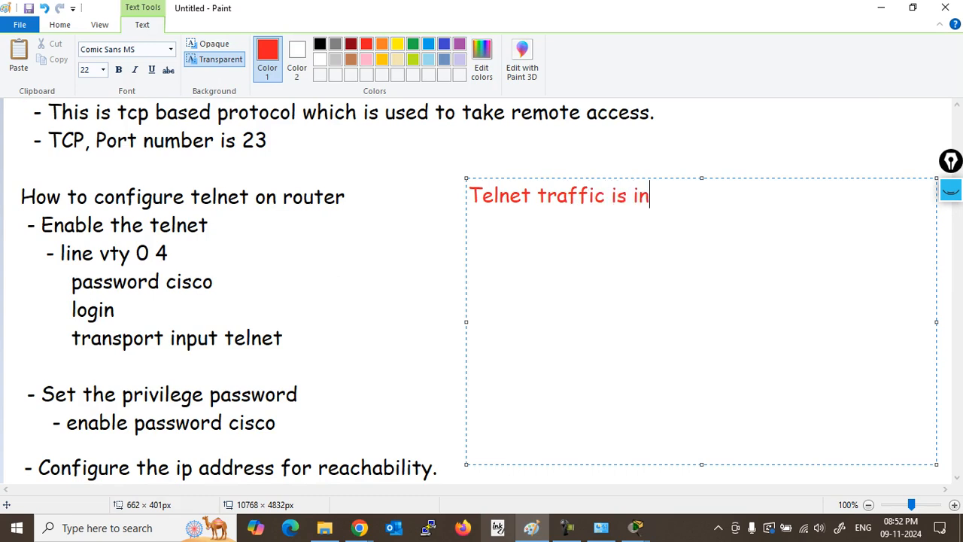
pyautogui.write(' plain tex')
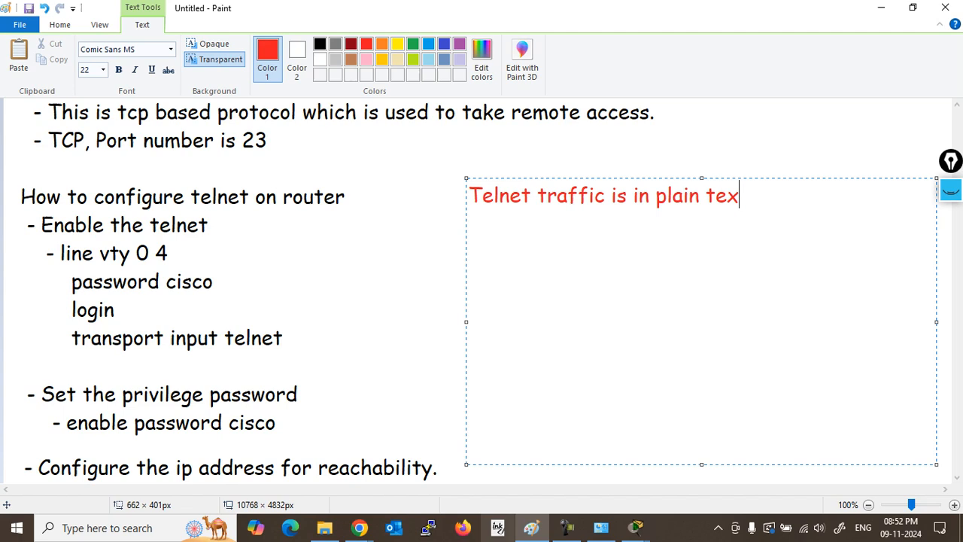
pyautogui.write('t not en')
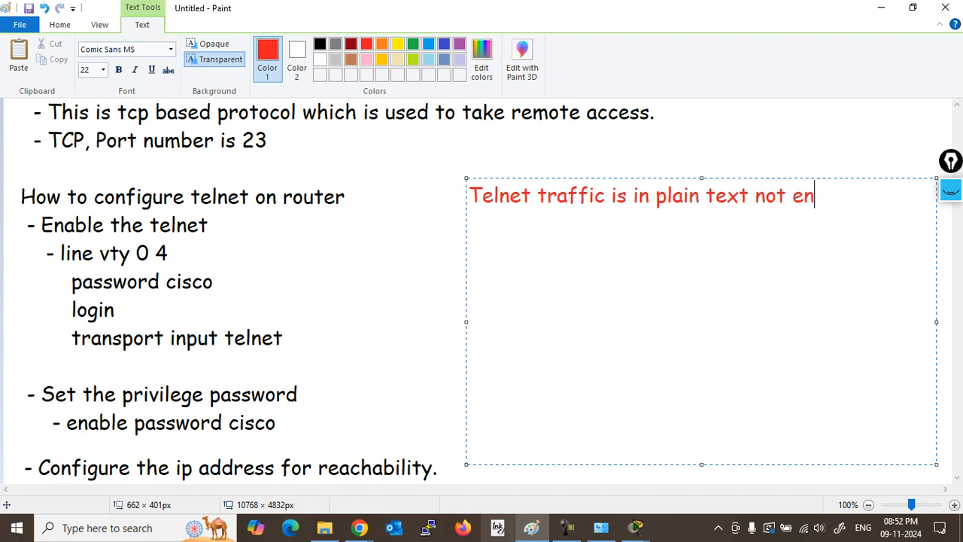
pyautogui.write('crypted.')
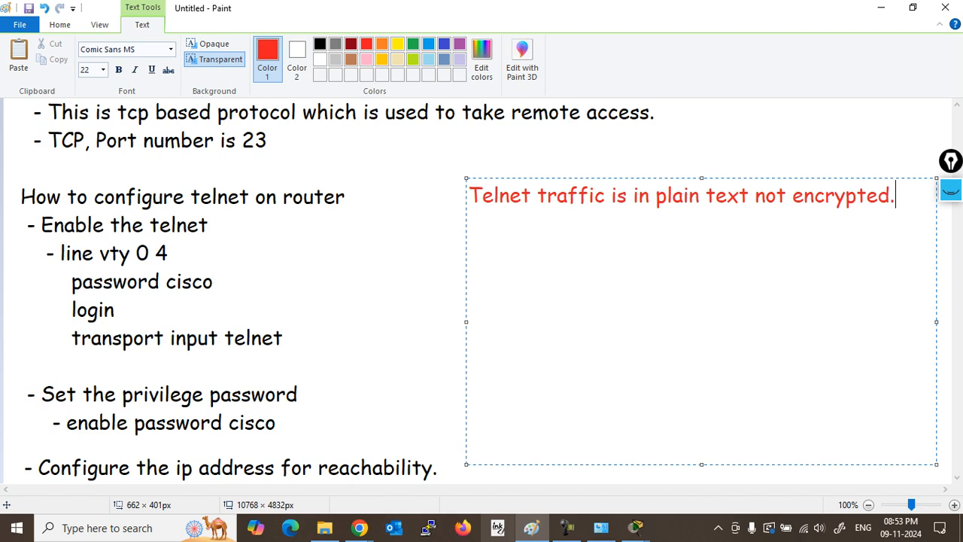
pyautogui.click(414, 460)
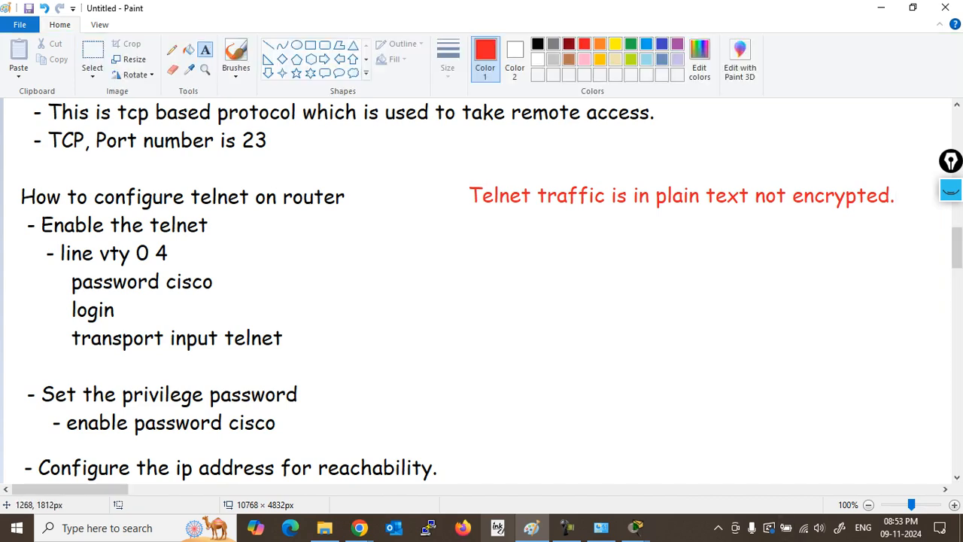
pyautogui.scroll(-10, 482, 294)
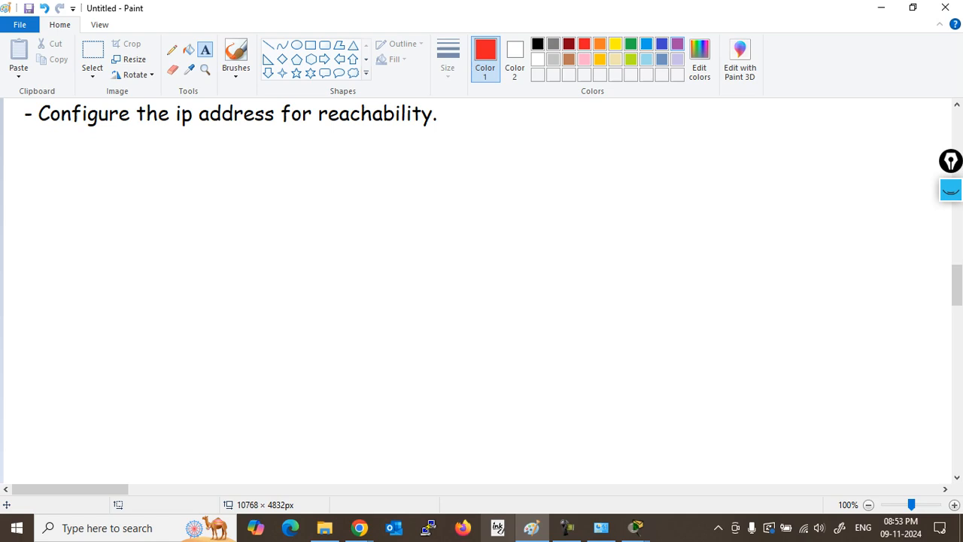
# Step: Start an indigo text box on blank canvas headed 'SSH - Secure shell'
pyautogui.click(661, 43)
pyautogui.moveTo(957, 285); pyautogui.dragTo(958, 300)
pyautogui.moveTo(26, 122); pyautogui.dragTo(927, 475)
pyautogui.write('ssH - ')
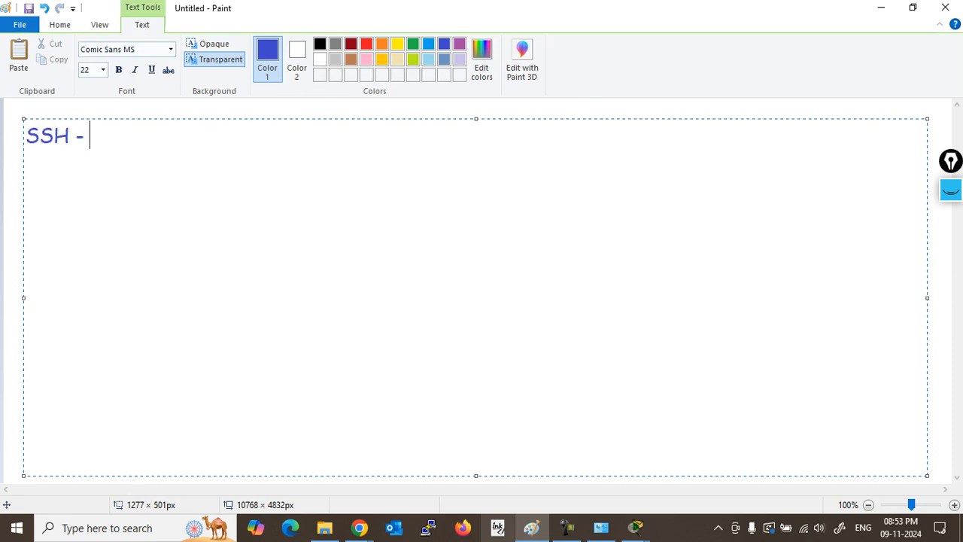
pyautogui.write('Secure ')
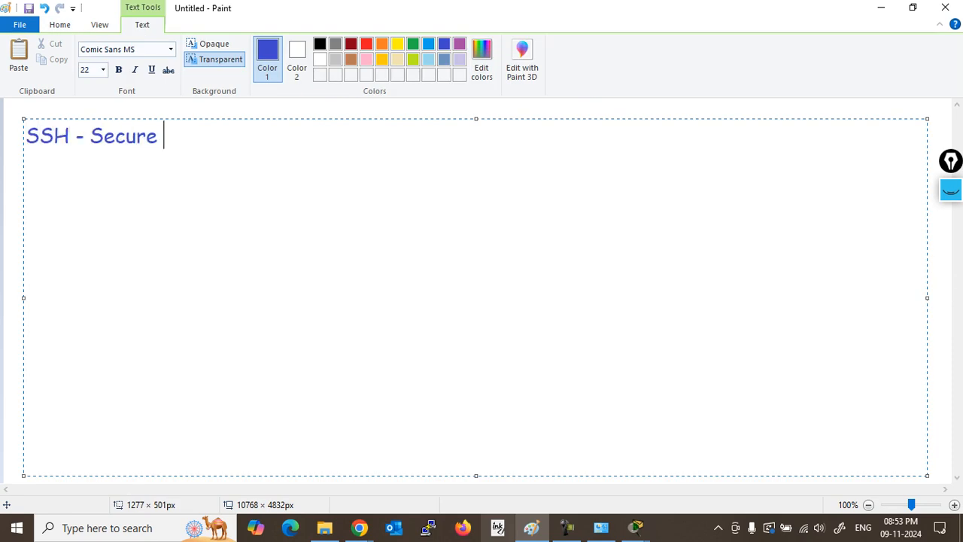
pyautogui.write('sheel')
pyautogui.press('BackSpace')
pyautogui.press('BackSpace')
pyautogui.write('ll')
pyautogui.press('Return')
# Step: Add SSH bullets: also a TCP-based protocol, port number 22, and SSH traffic is encrypted
pyautogui.write('- T')
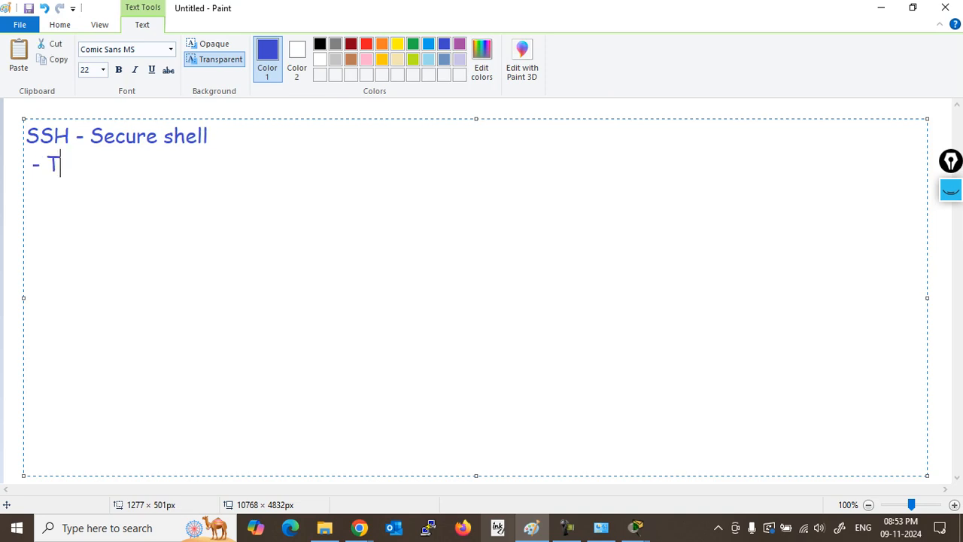
pyautogui.write('his is aldo')
pyautogui.press('BackSpace')
pyautogui.press('BackSpace')
pyautogui.press('BackSpace')
pyautogui.write('so t')
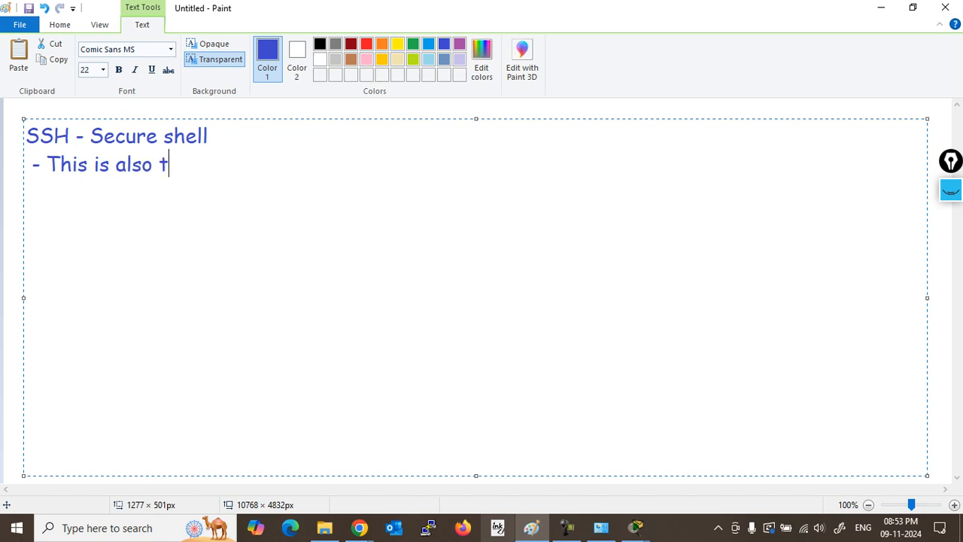
pyautogui.write('cp baed')
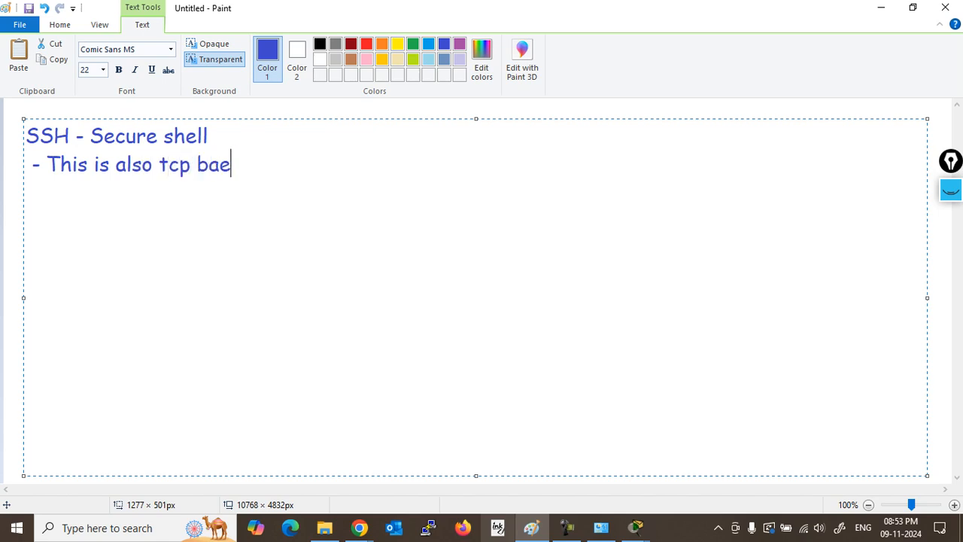
pyautogui.press('BackSpace')
pyautogui.write('se')
pyautogui.press('BackSpace')
pyautogui.press('BackSpace')
pyautogui.press('BackSpace')
pyautogui.write('sed protocol,')
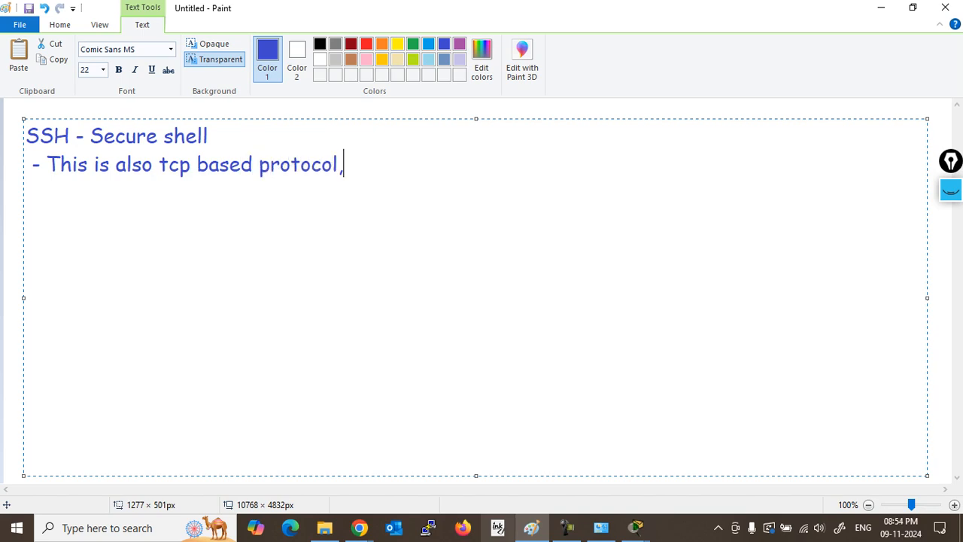
pyautogui.press('Return')
pyautogui.write('- TH')
pyautogui.press('BackSpace')
pyautogui.write('he port number ')
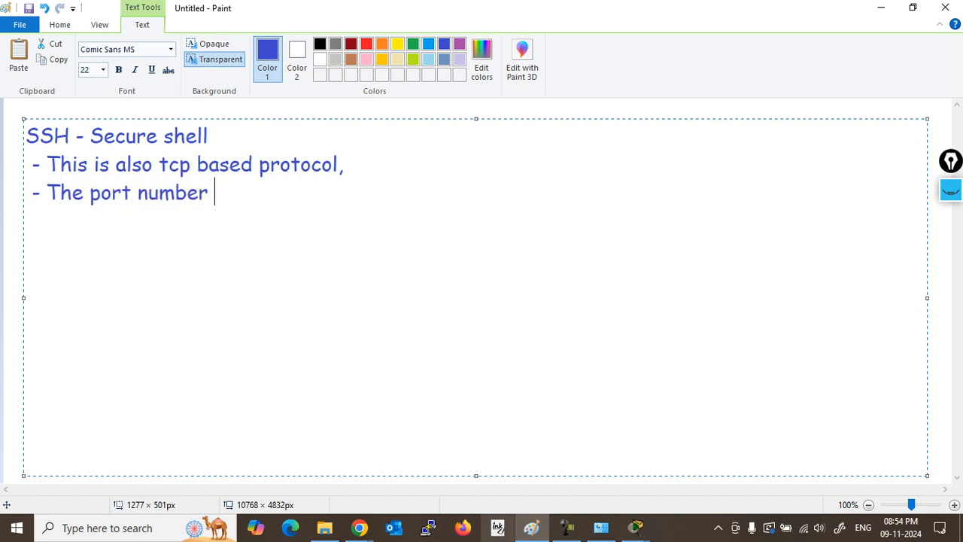
pyautogui.write('is 22.')
pyautogui.press('Return')
pyautogui.write('- SSH')
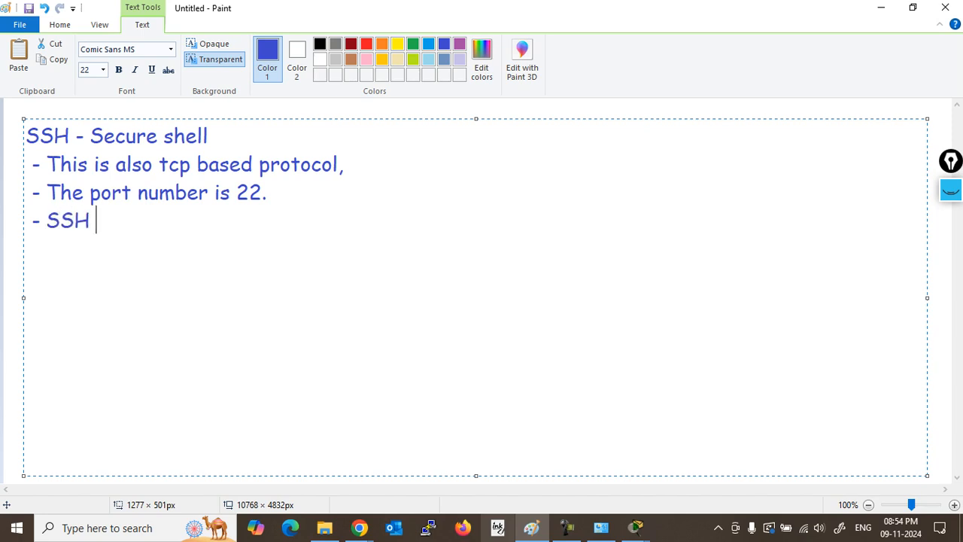
pyautogui.write(' traff')
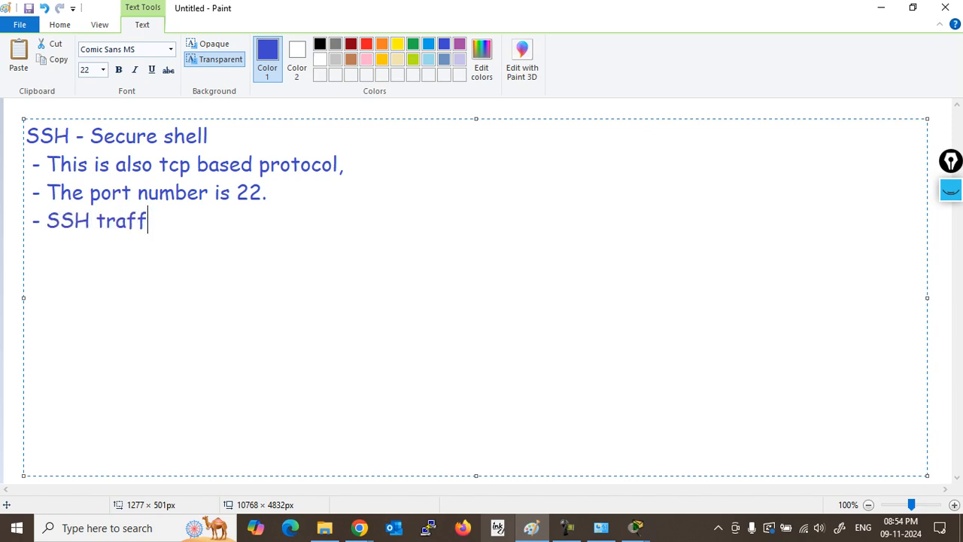
pyautogui.write('ic is en')
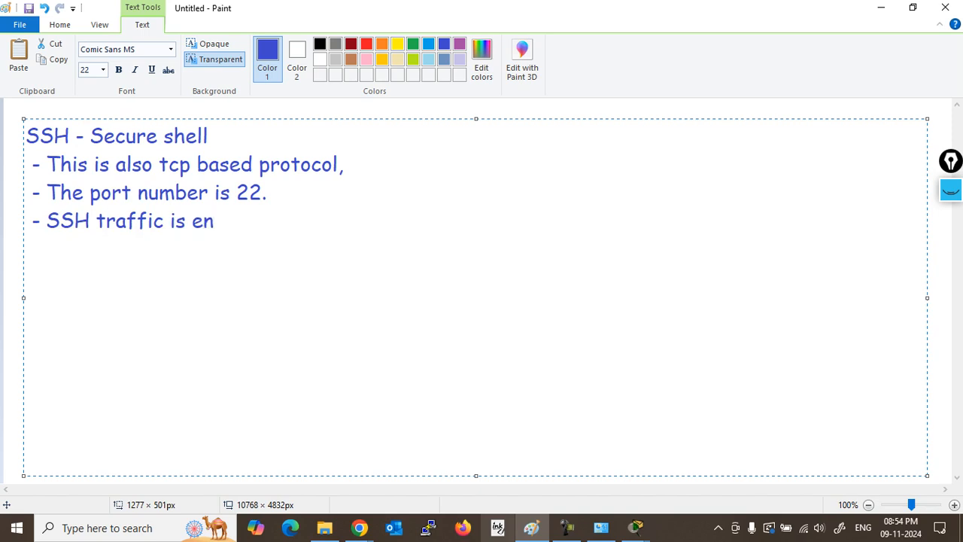
pyautogui.write('crypted.')
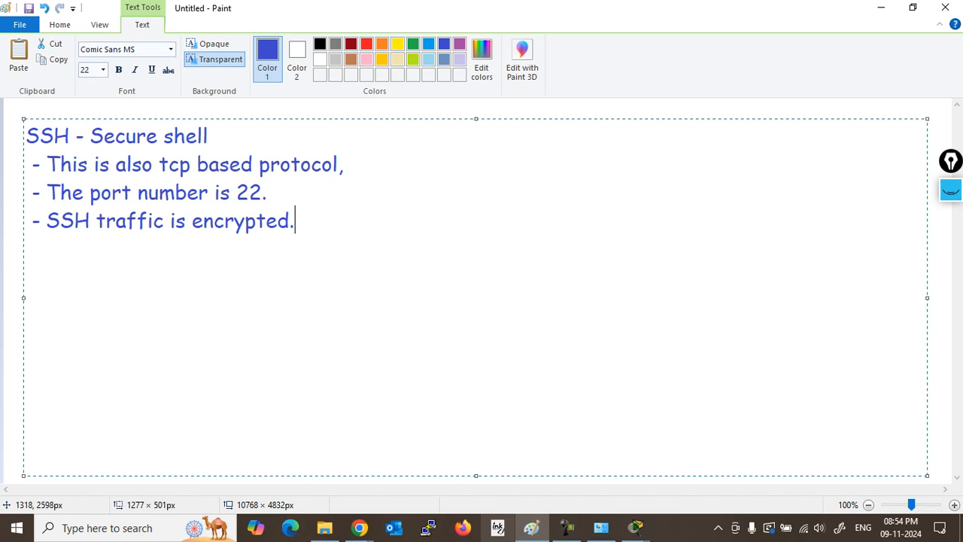
pyautogui.click(934, 224)
pyautogui.scroll(-3, 482, 294)
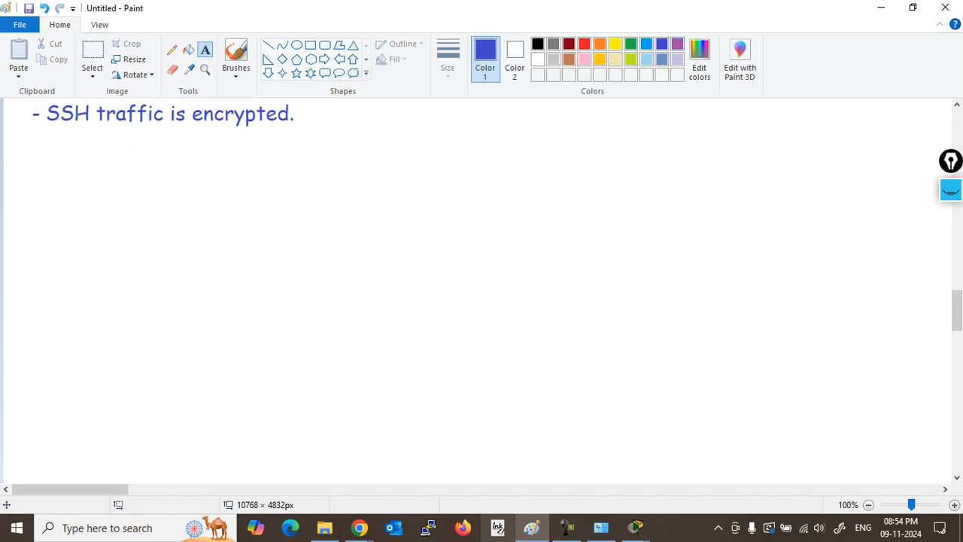
# Step: Start a purple 'Configuration' heading below the SSH notes with the bullet 'Username and password'
pyautogui.click(678, 43)
pyautogui.moveTo(21, 158); pyautogui.dragTo(799, 392)
pyautogui.write('Con')
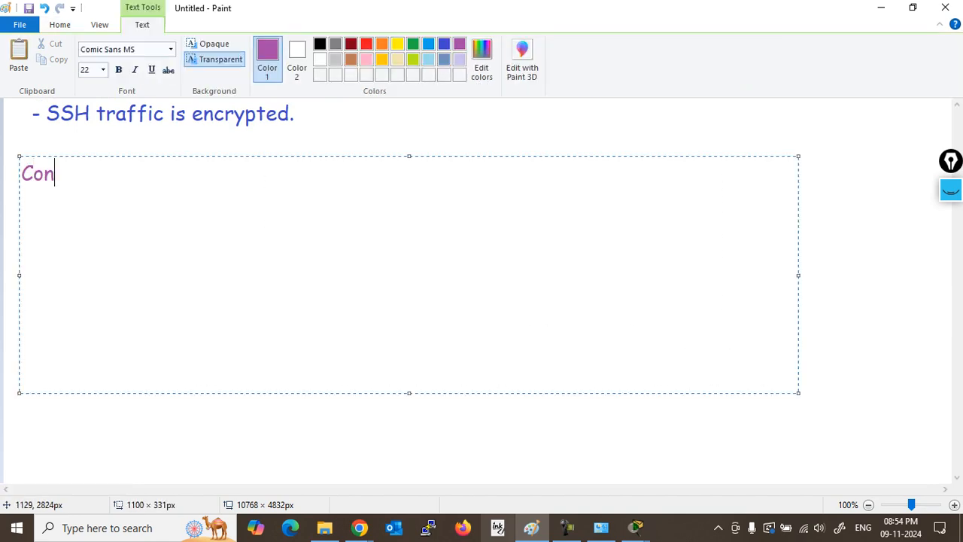
pyautogui.write('figuration')
pyautogui.press('Return')
pyautogui.write('-')
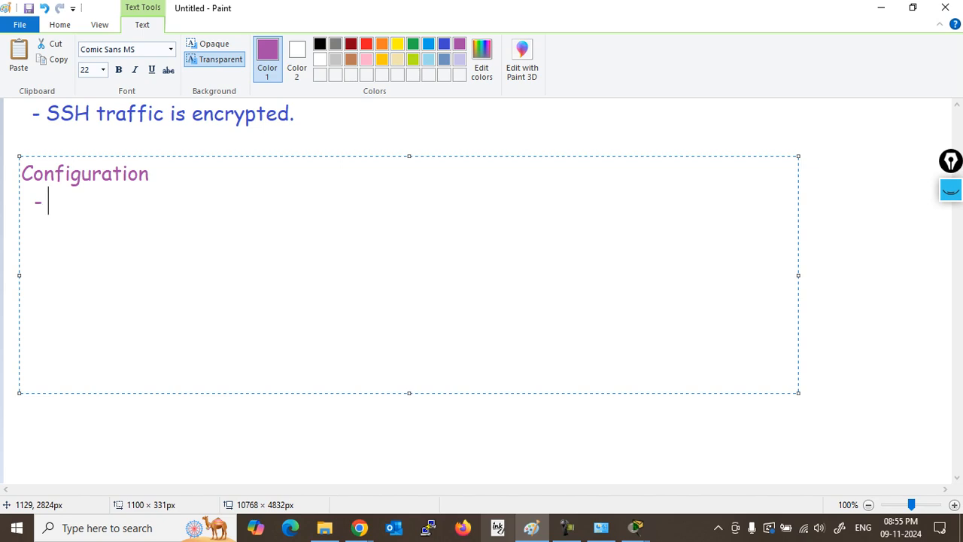
pyautogui.write('Userna')
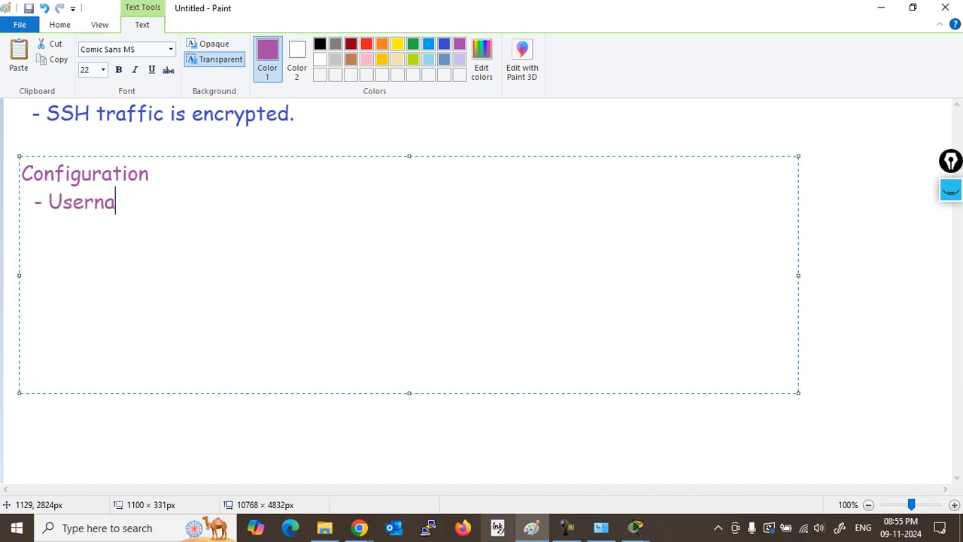
pyautogui.write('me and pas')
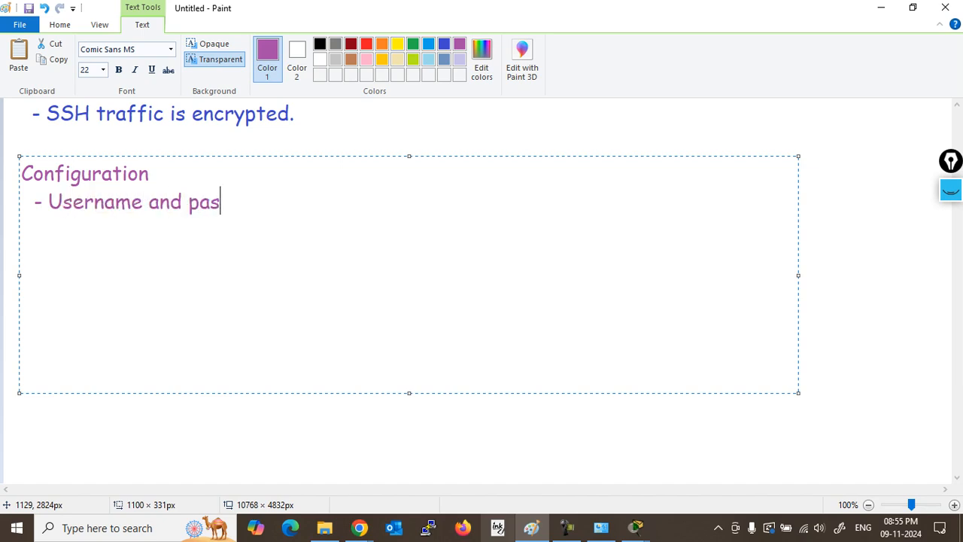
pyautogui.write('sword')
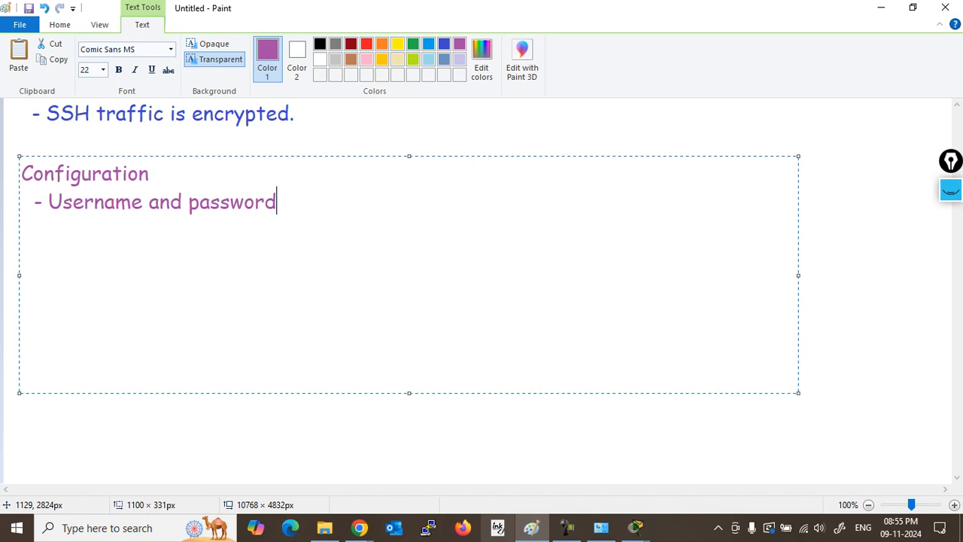
# Step: Add the bullet 'Set the domain on device to generate the key.'
pyautogui.press('Return')
pyautogui.write('- Set the domain ')
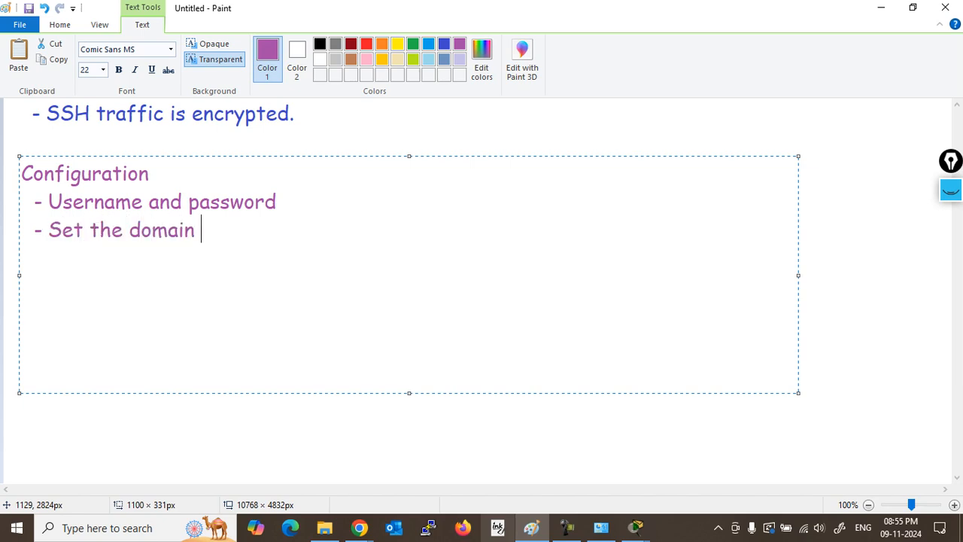
pyautogui.write('on device to')
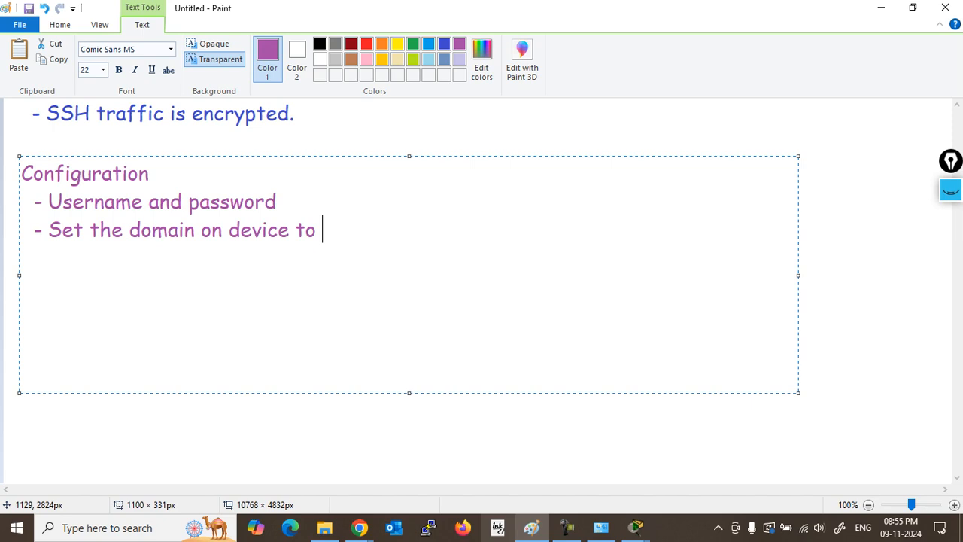
pyautogui.write('generate the key.')
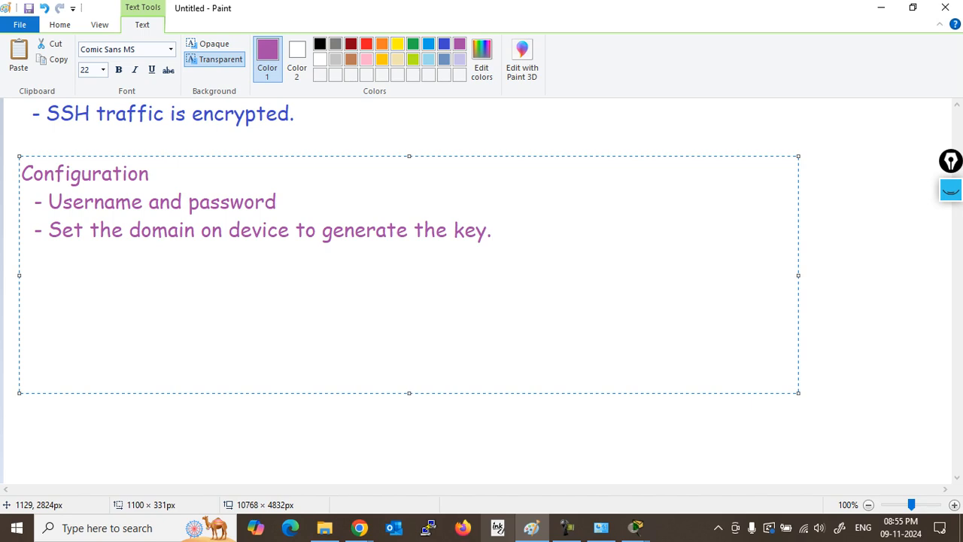
# Step: Add the bullet 'Need to enable the RSA key, bits sizes', correcting typos
pyautogui.press('Return')
pyautogui.write('- Need to ena')
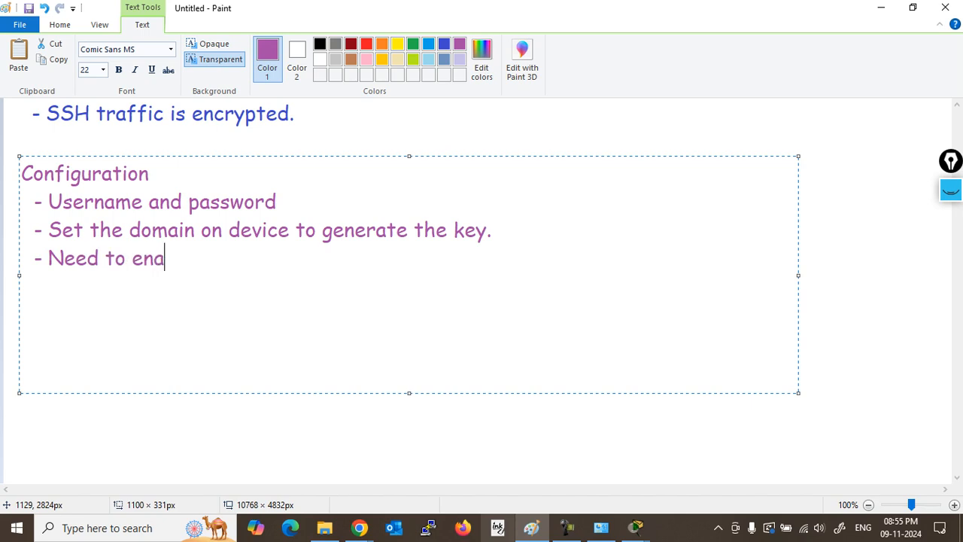
pyautogui.write('ble the ')
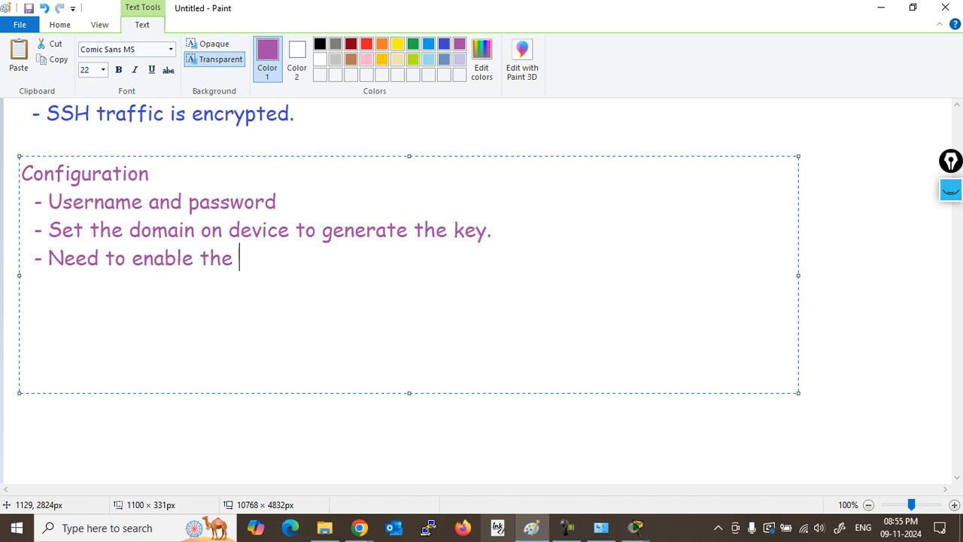
pyautogui.write('RSA key')
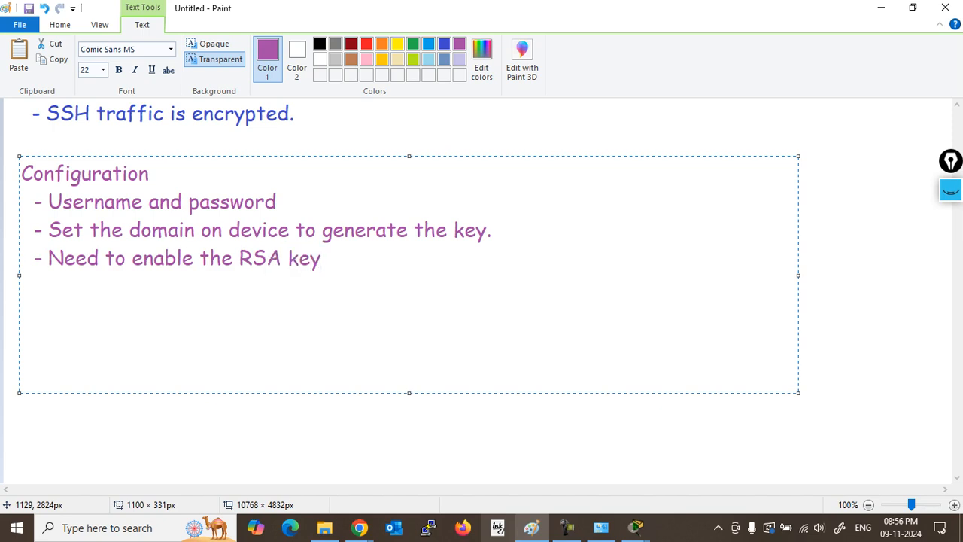
pyautogui.press('Return')
pyautogui.press('BackSpace')
pyautogui.press('BackSpace')
pyautogui.write(', bits siz')
pyautogui.press('BackSpace')
pyautogui.write('izes')
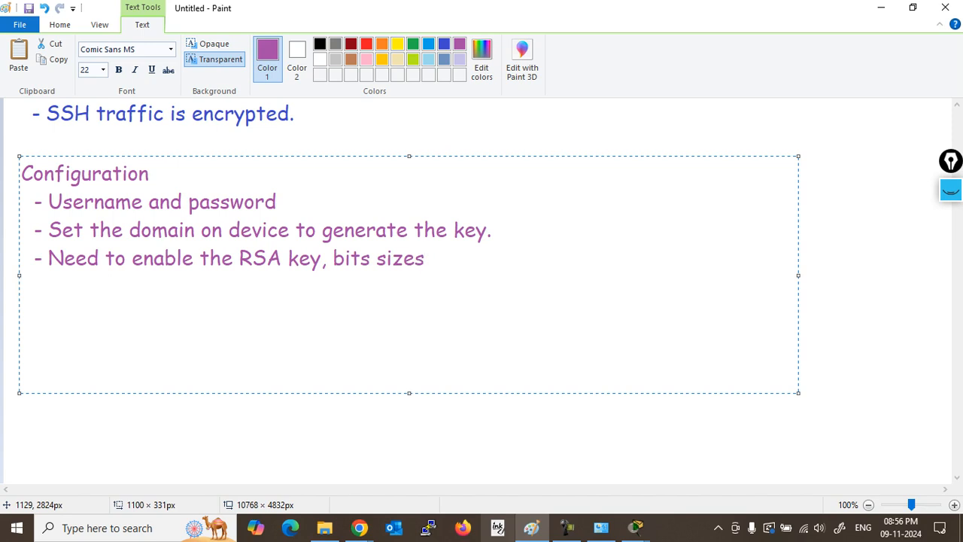
# Step: Add 'Need to enable the ssh on device.' and commit the purple text
pyautogui.press('Return')
pyautogui.write('- ')
pyautogui.write('Need to ')
pyautogui.write('ran')
pyautogui.press('BackSpace')
pyautogui.press('BackSpace')
pyautogui.press('BackSpace')
pyautogui.write('ran')
pyautogui.press('BackSpace')
pyautogui.press('BackSpace')
pyautogui.press('BackSpace')
pyautogui.write('enable the ssh on device.')
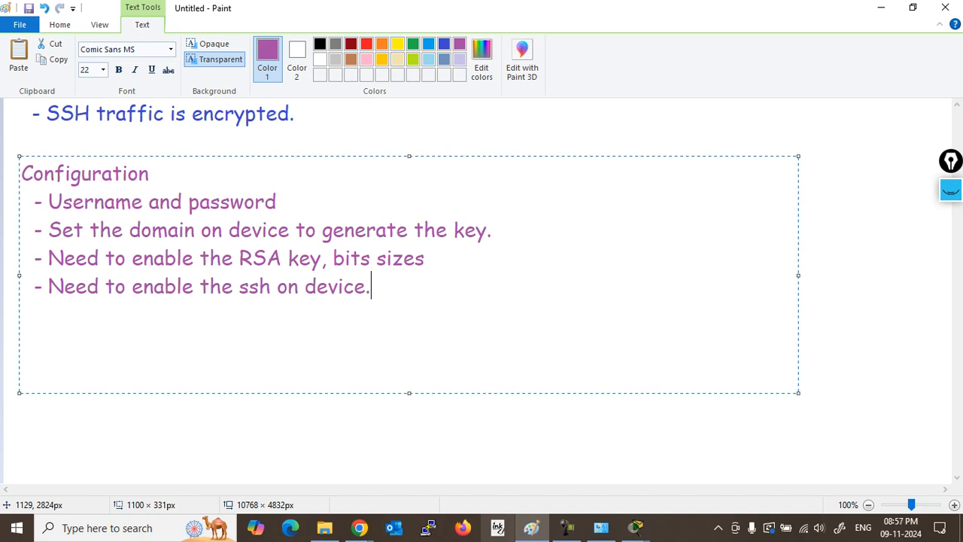
pyautogui.click(908, 320)
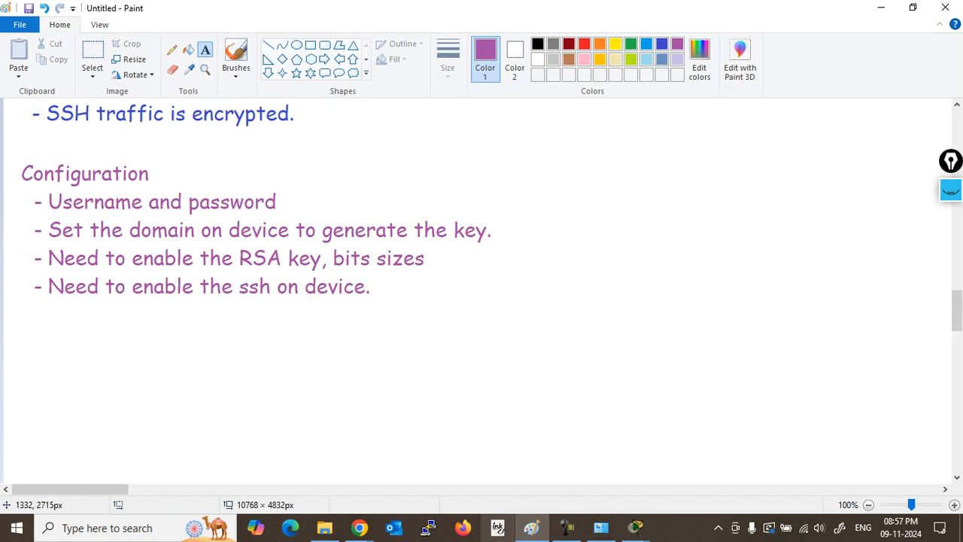
# Step: Dismiss the empty text box, switch to red, and draw a text box on the right
pyautogui.moveTo(957, 310); pyautogui.dragTo(957, 319)
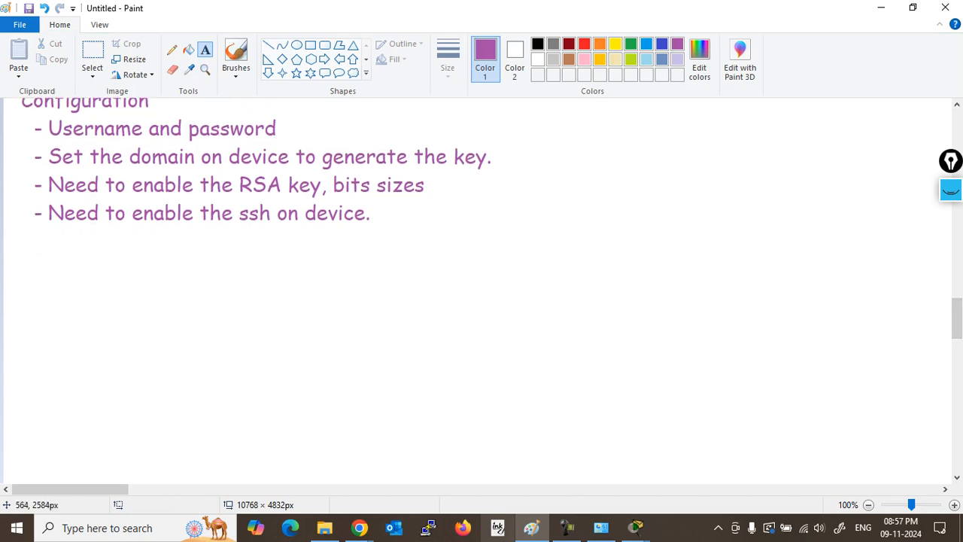
pyautogui.moveTo(437, 155); pyautogui.dragTo(523, 159)
pyautogui.click(605, 260)
pyautogui.click(584, 43)
pyautogui.moveTo(543, 121); pyautogui.dragTo(934, 361)
# Step: Type the red note 'Hostname+domain_name+size', fixing the underscore, and place it
pyautogui.write('Hos')
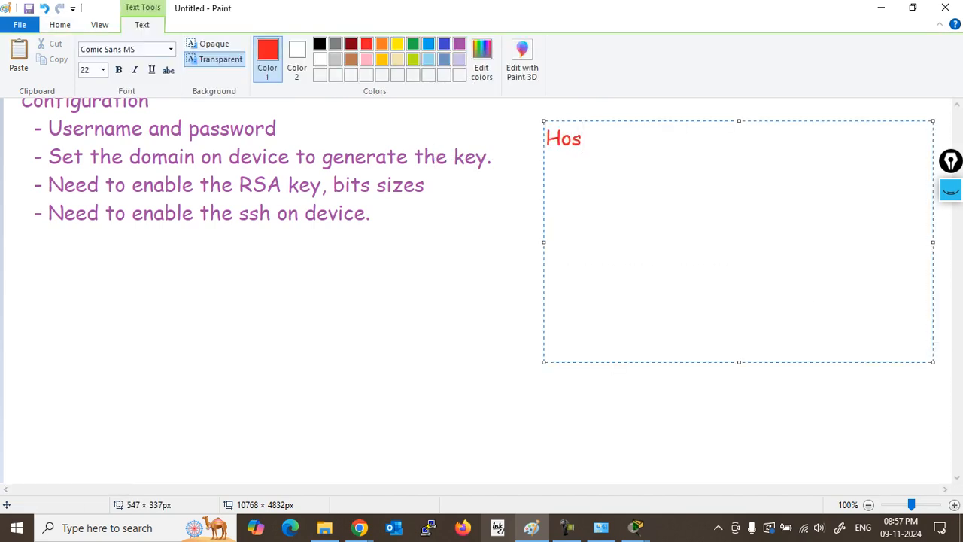
pyautogui.write('tname')
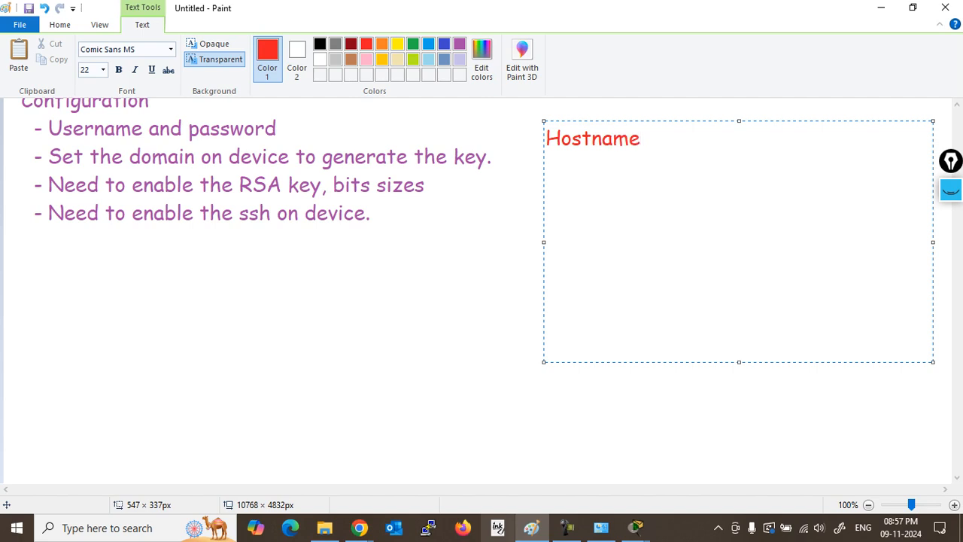
pyautogui.write('+domain ')
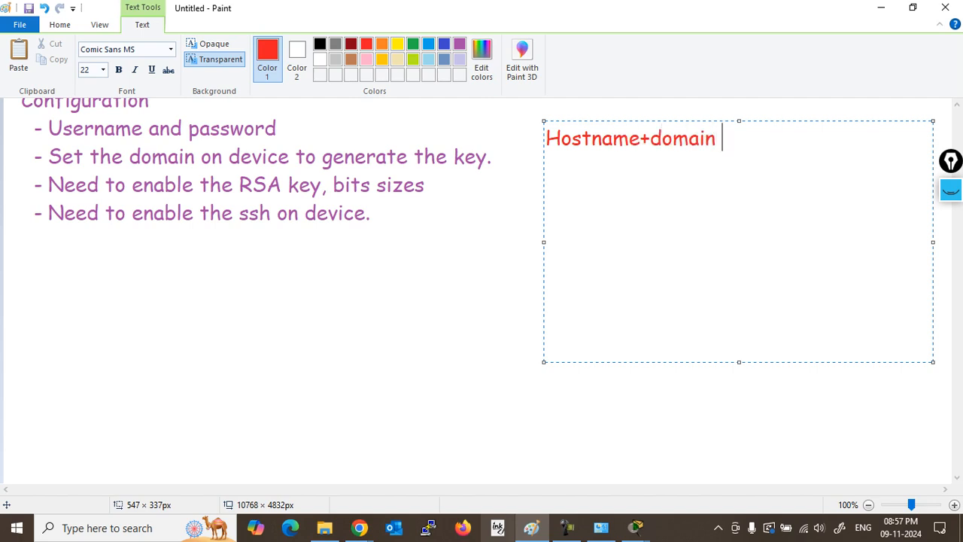
pyautogui.write('name+size')
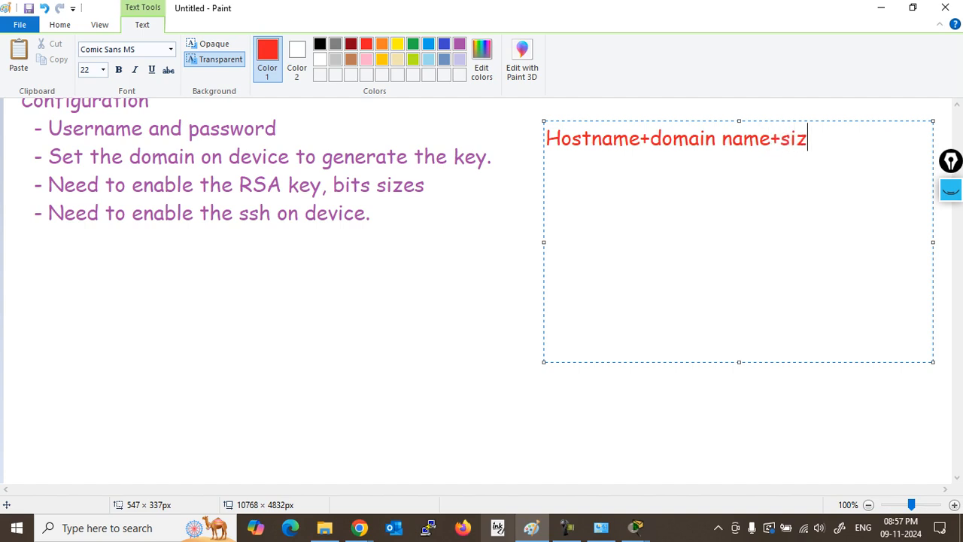
pyautogui.press('Left')
pyautogui.press('Left')
pyautogui.press('Left')
pyautogui.press('Left')
pyautogui.press('Left')
pyautogui.press('Left')
pyautogui.press('Left')
pyautogui.press('Left')
pyautogui.press('Left')
pyautogui.press('BackSpace')
pyautogui.write('_')
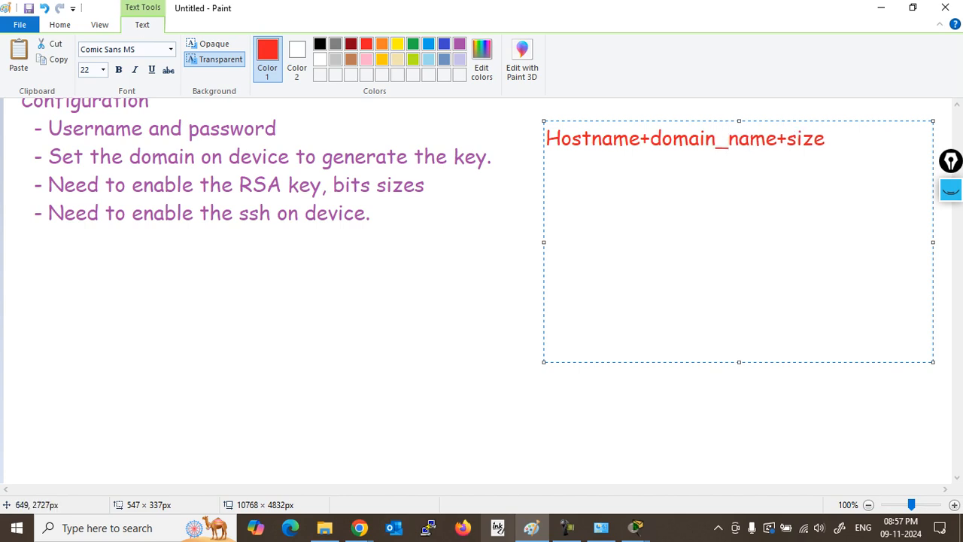
pyautogui.click(458, 256)
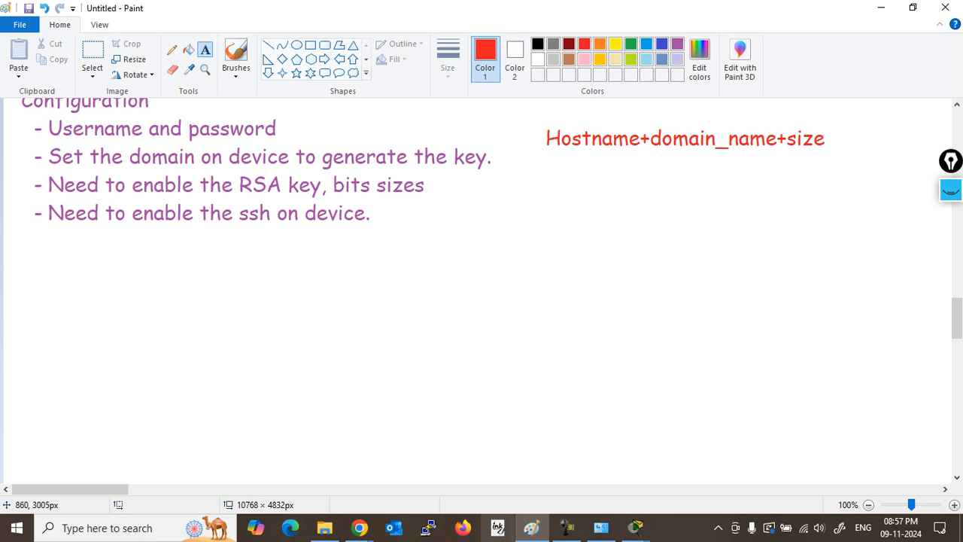
# Step: Bring Packet Tracer forward and review Router0's last login lines in its CLI
pyautogui.moveTo(636, 527)
pyautogui.click(479, 402)
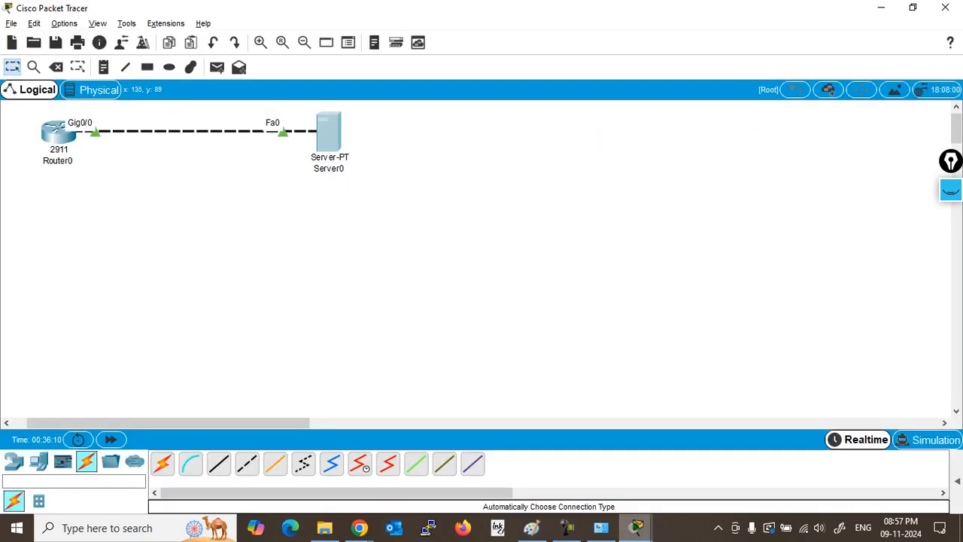
pyautogui.click(59, 132)
pyautogui.moveTo(122, 414); pyautogui.dragTo(129, 431)
pyautogui.click(397, 366)
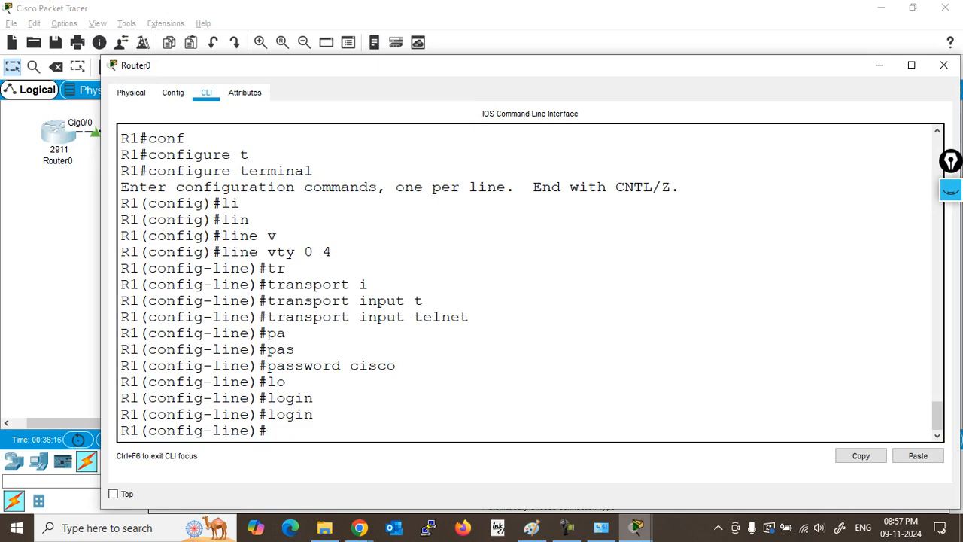
pyautogui.click(944, 65)
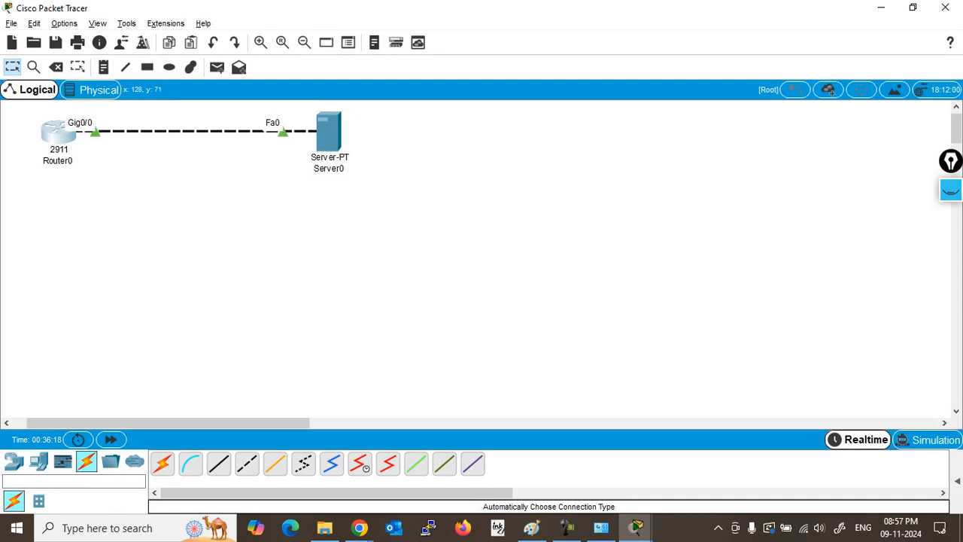
# Step: Return Router0 to the privileged prompt with Ctrl+Z, then close Router0 and Server0 windows
pyautogui.click(58, 134)
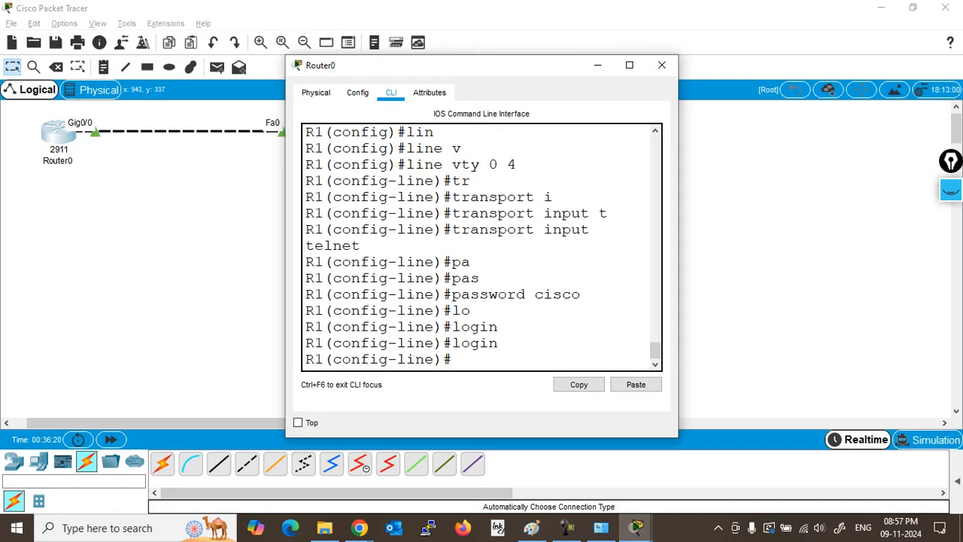
pyautogui.click(631, 65)
pyautogui.press('Return')
pyautogui.press('Return')
pyautogui.press('Return')
pyautogui.press('Return')
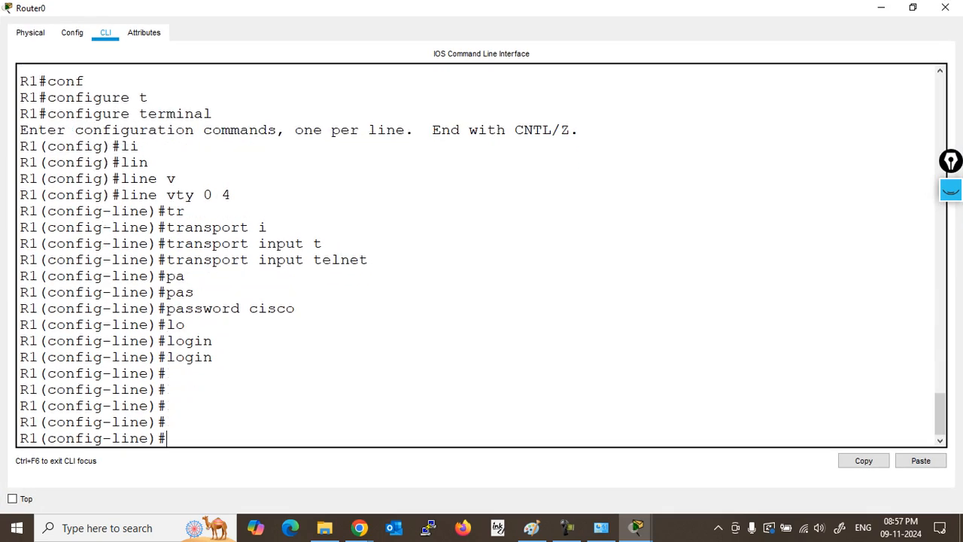
pyautogui.hotkey('ctrl', 'z')
pyautogui.press('Return')
pyautogui.press('Return')
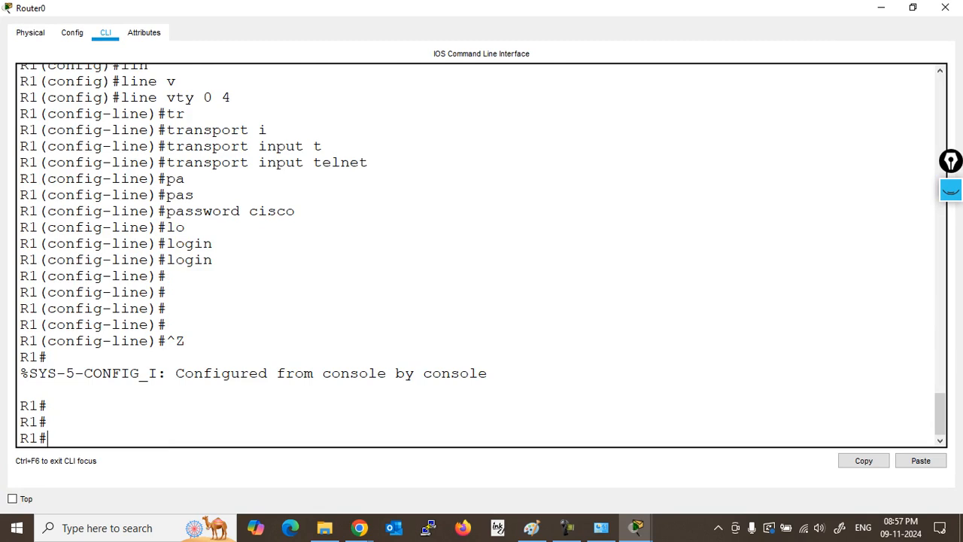
pyautogui.click(945, 7)
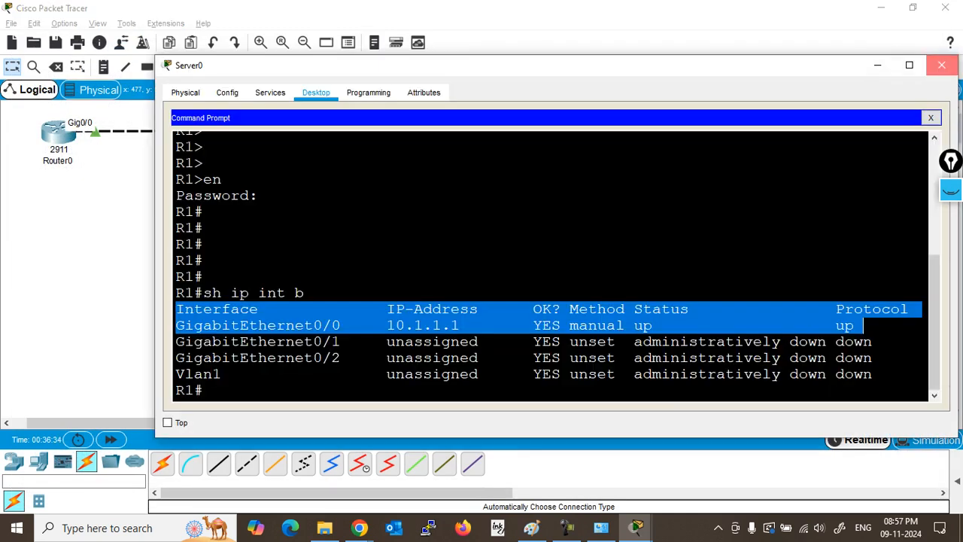
pyautogui.click(941, 65)
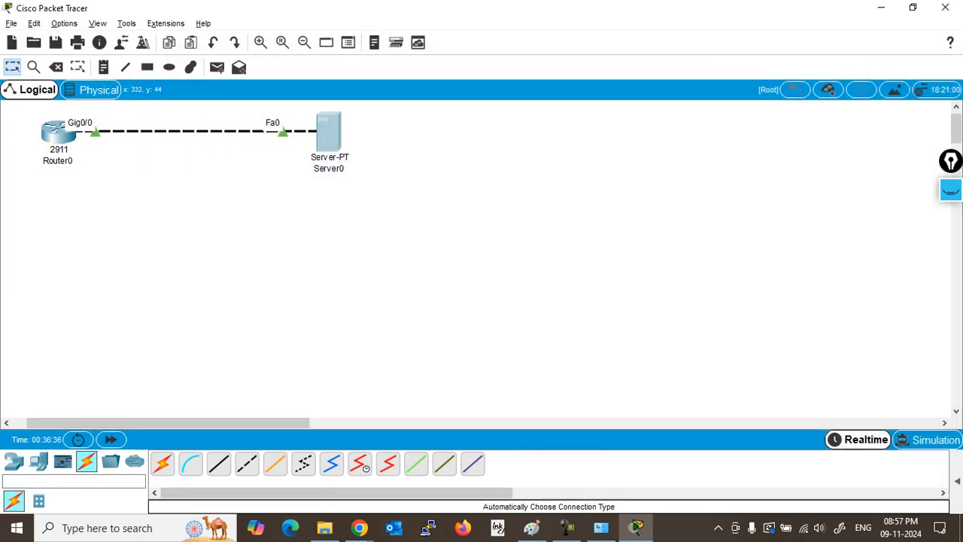
pyautogui.click(77, 67)
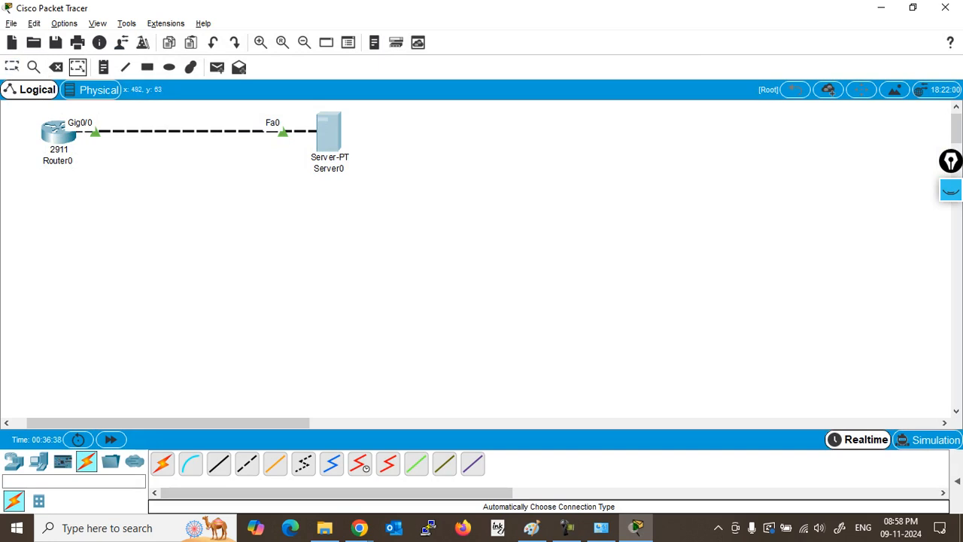
# Step: Delete Server0 and its link from the workspace
pyautogui.click(77, 67)
pyautogui.click(12, 67)
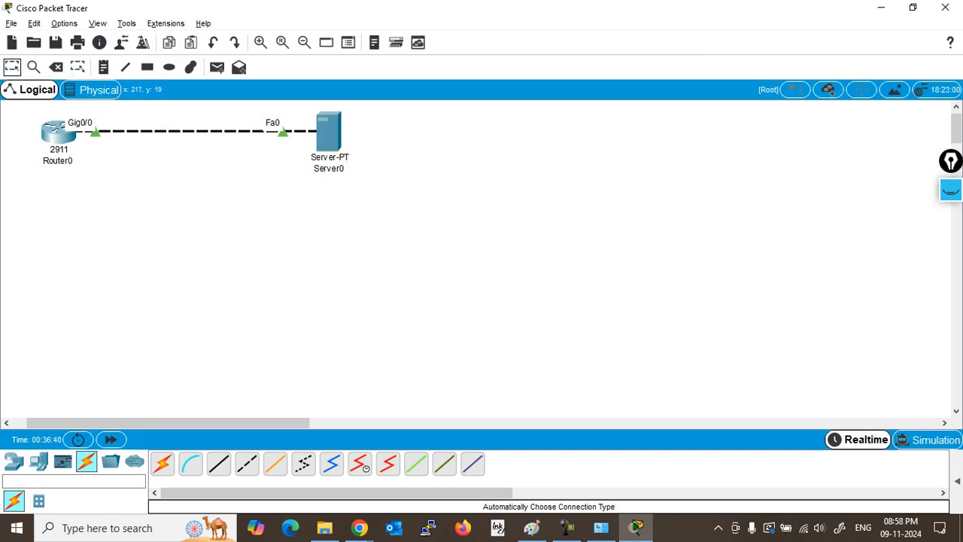
pyautogui.moveTo(354, 201); pyautogui.dragTo(298, 111)
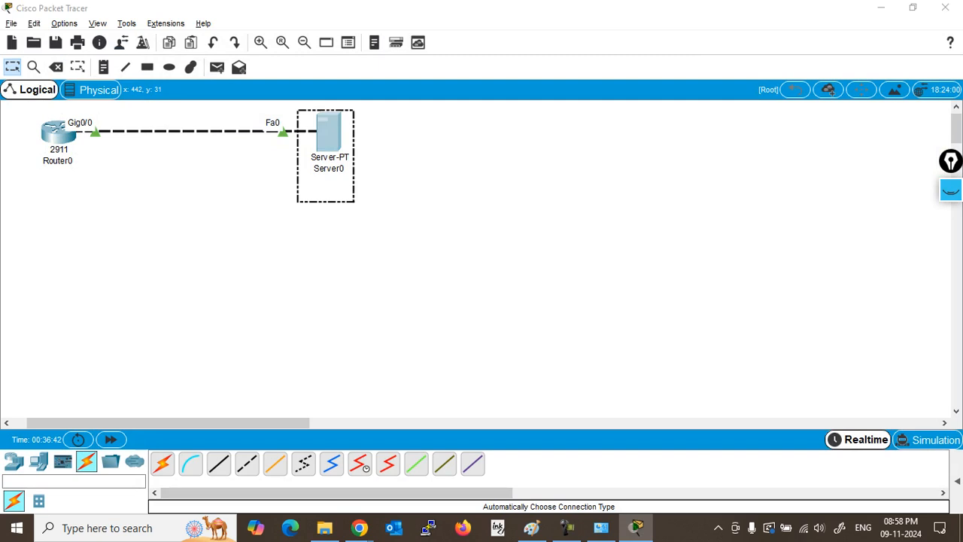
pyautogui.press('Delete')
pyautogui.press('Return')
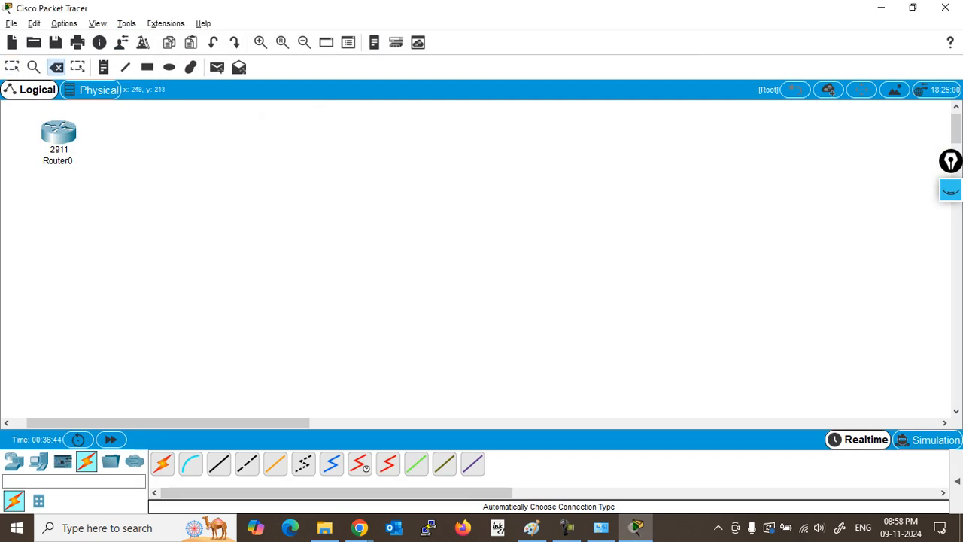
# Step: Place a new 2911 router on the canvas
pyautogui.click(38, 462)
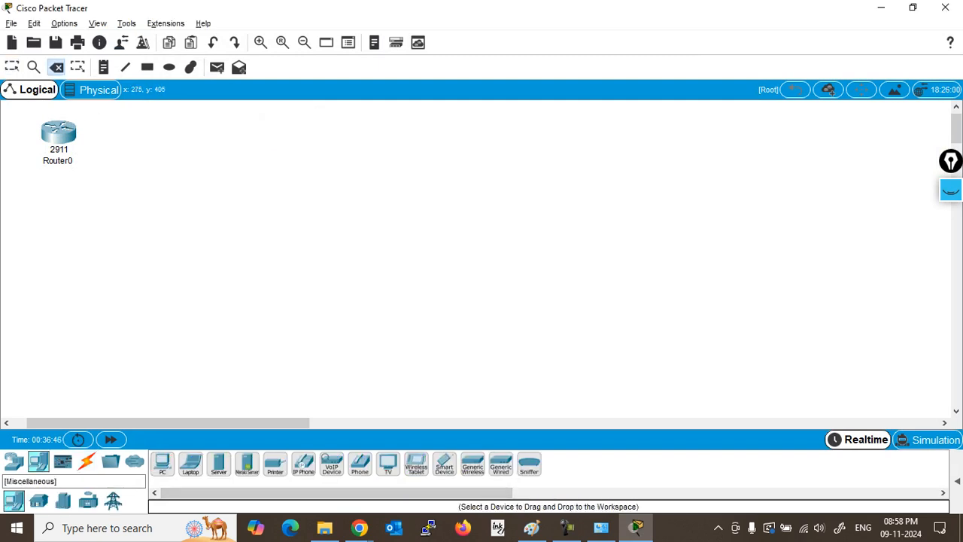
pyautogui.click(14, 461)
pyautogui.click(275, 461)
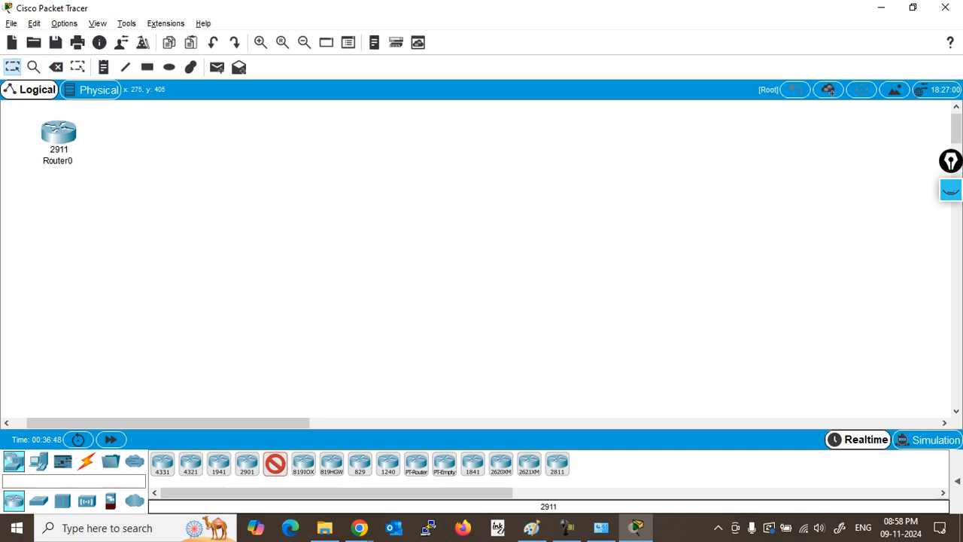
pyautogui.click(265, 145)
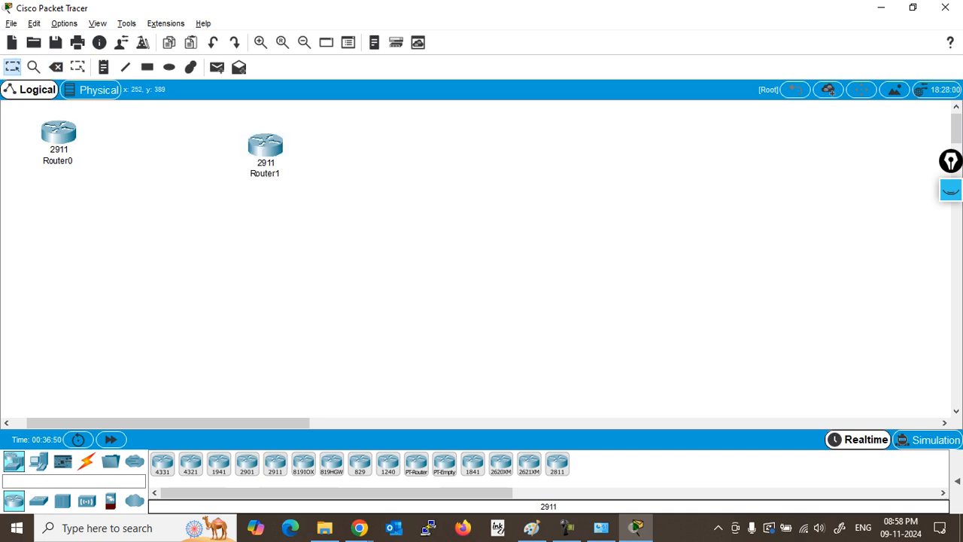
# Step: Connect Router0 to Router1 with an Automatic cable, align Router1, and open its window
pyautogui.click(87, 461)
pyautogui.click(163, 463)
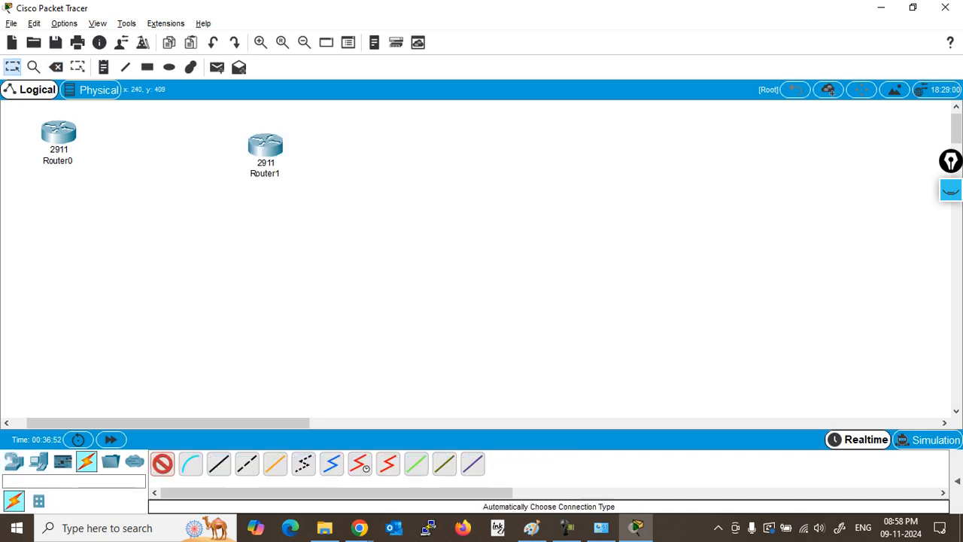
pyautogui.click(59, 132)
pyautogui.click(265, 144)
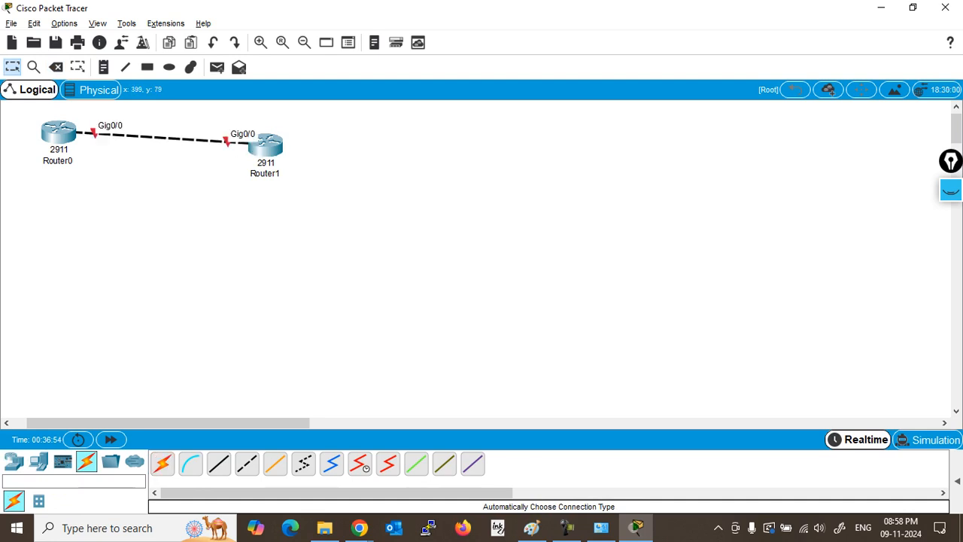
pyautogui.moveTo(265, 144); pyautogui.dragTo(279, 132)
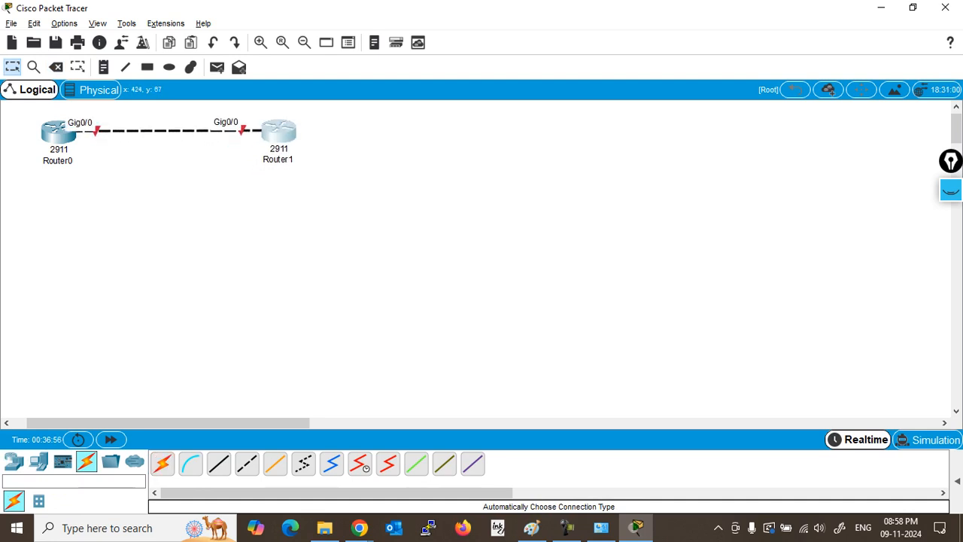
pyautogui.click(278, 132)
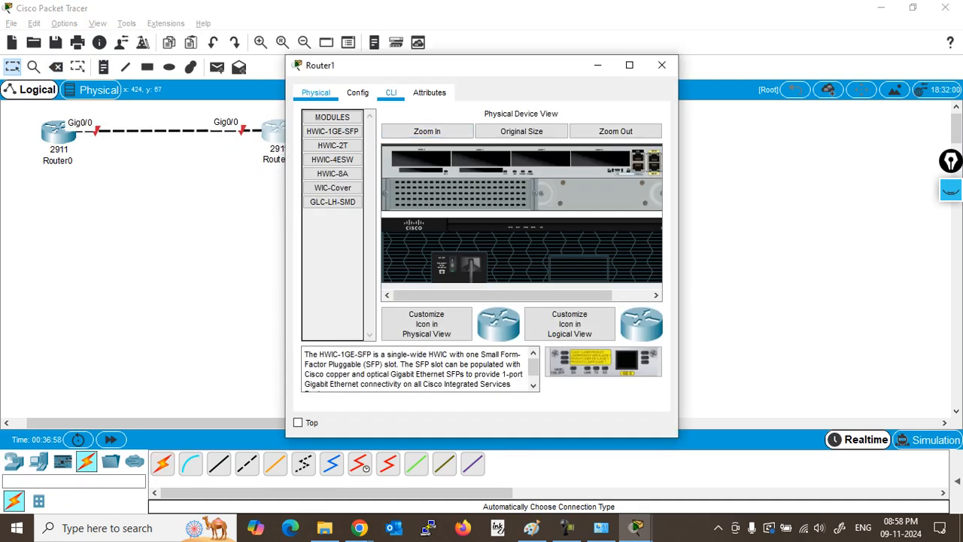
# Step: On Router1's CLI, decline initial setup and enter global configuration mode
pyautogui.click(391, 92)
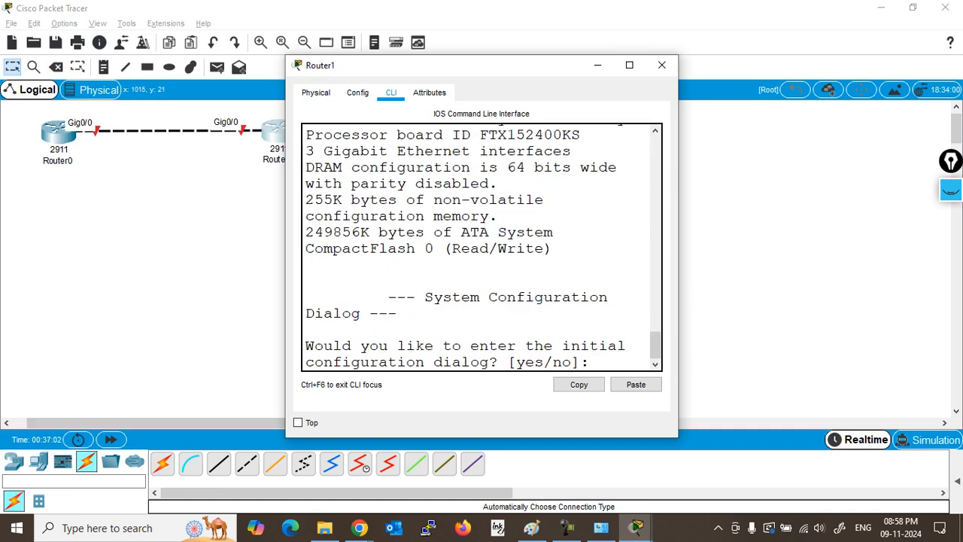
pyautogui.click(629, 64)
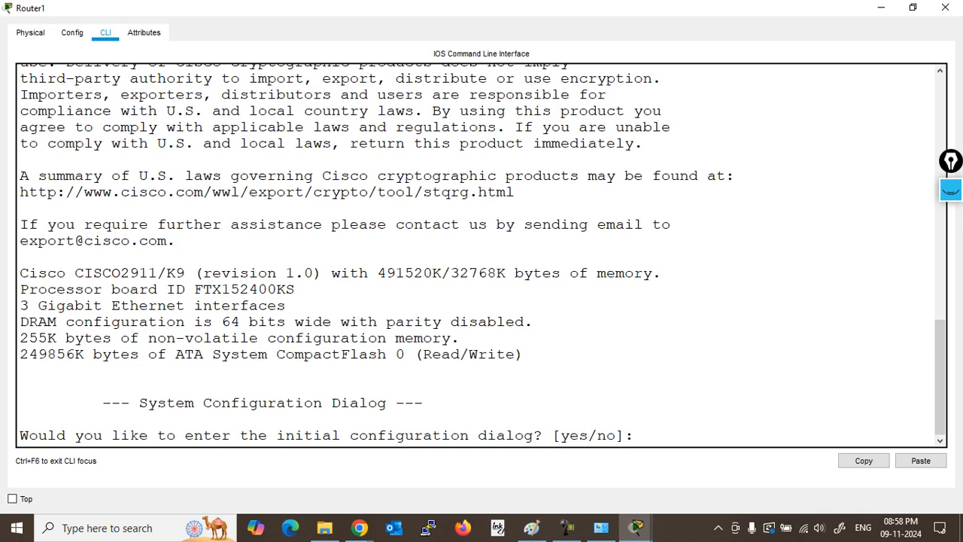
pyautogui.press('Return')
pyautogui.write('n')
pyautogui.press('Return')
pyautogui.press('Return')
pyautogui.write('en')
pyautogui.press('Return')
pyautogui.write('conf t')
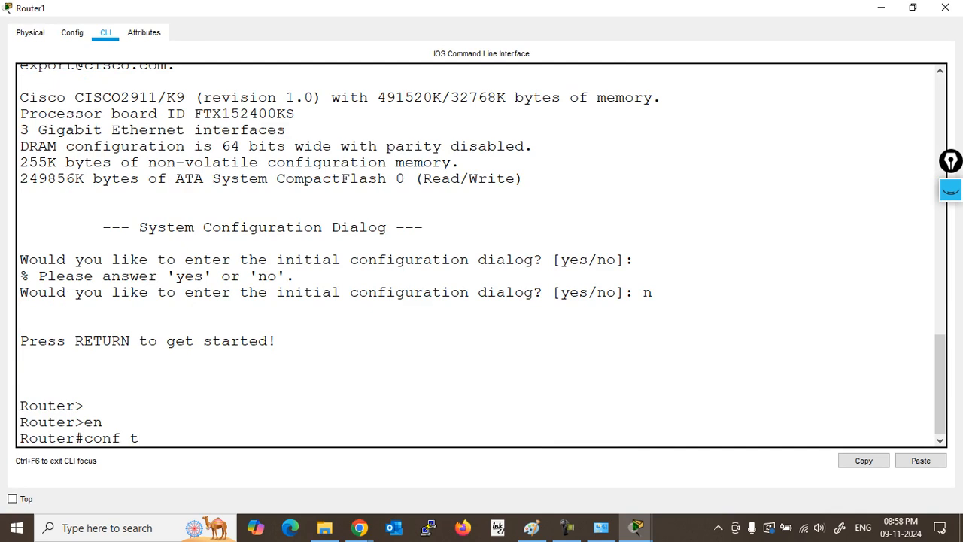
pyautogui.press('Return')
pyautogui.press('Return')
# Step: Bring interface GigabitEthernet0/0 up with no shutdown
pyautogui.write('int')
pyautogui.press('Tab')
pyautogui.write('g0/0')
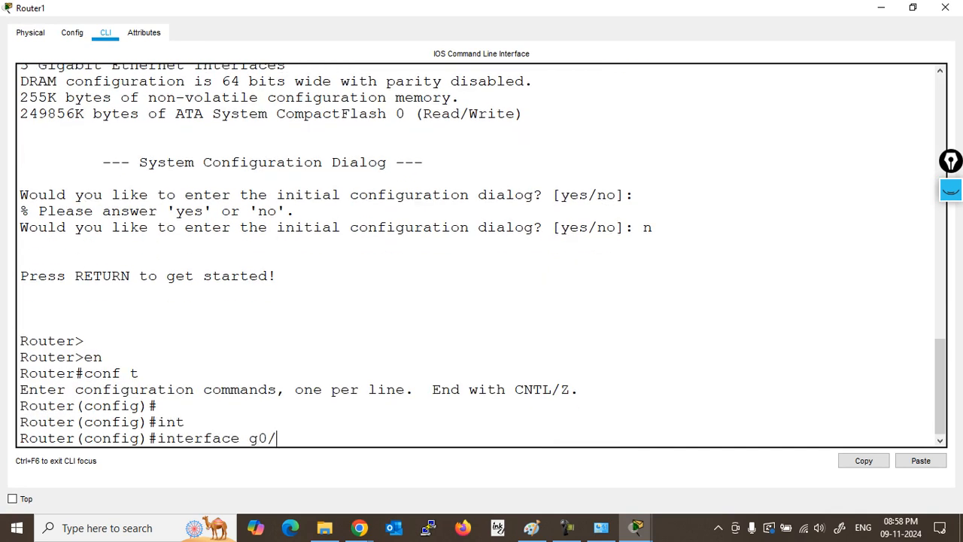
pyautogui.press('Return')
pyautogui.write('no s')
pyautogui.press('Tab')
pyautogui.write('h')
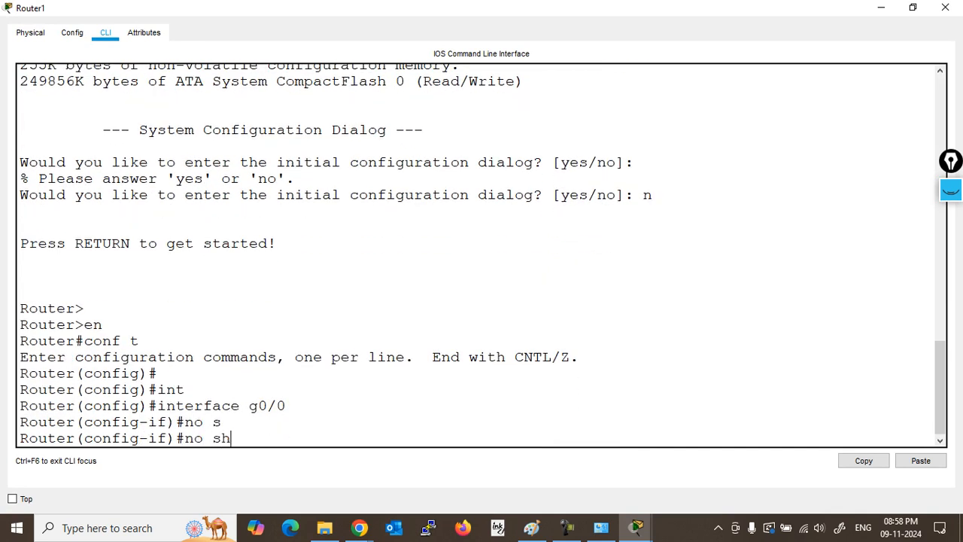
pyautogui.press('Return')
# Step: Assign Gig0/0 the address 10.1.1.2 with mask 255.255.255.0
pyautogui.write('ip add')
pyautogui.press('Tab')
pyautogui.write('10.1.1.2')
pyautogui.press('Return')
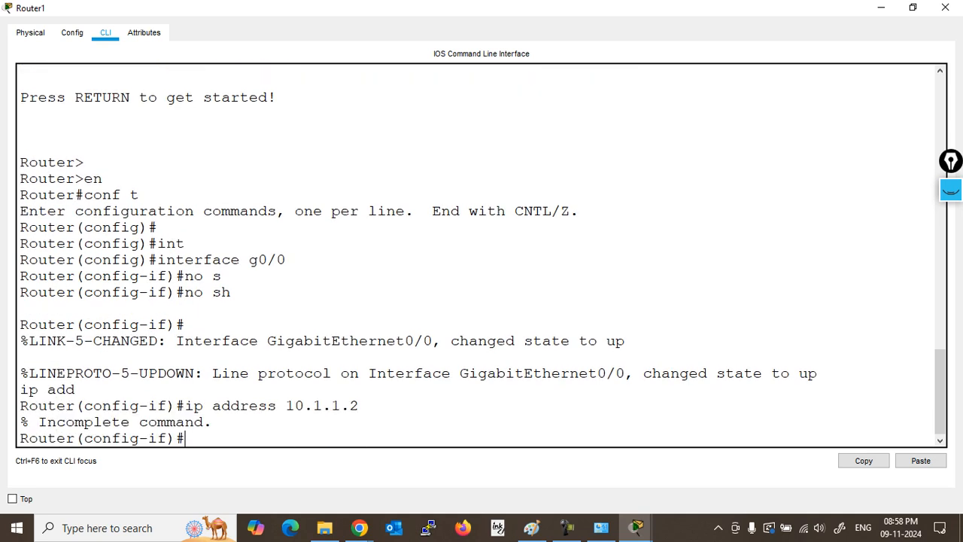
pyautogui.press('Up')
pyautogui.write('255.255.255.0')
pyautogui.press('Return')
# Step: Verify the assigned address with 'do show ip interface brief'
pyautogui.write('do ship')
pyautogui.press('BackSpace')
pyautogui.press('BackSpace')
pyautogui.write('ip int b')
pyautogui.press('Return')
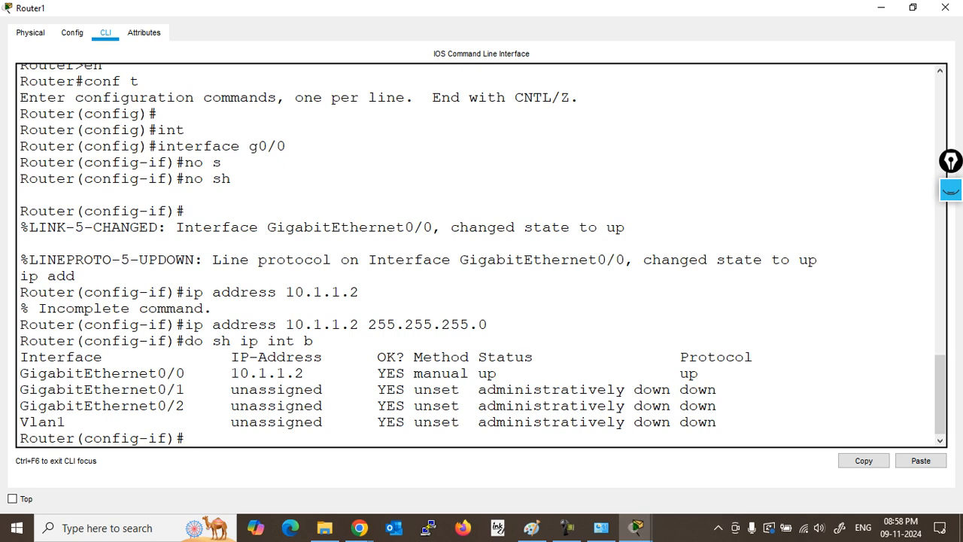
pyautogui.moveTo(231, 373); pyautogui.dragTo(424, 373)
# Step: Exit configuration mode and ping 10.1.1.1
pyautogui.hotkey('ctrl', 'z')
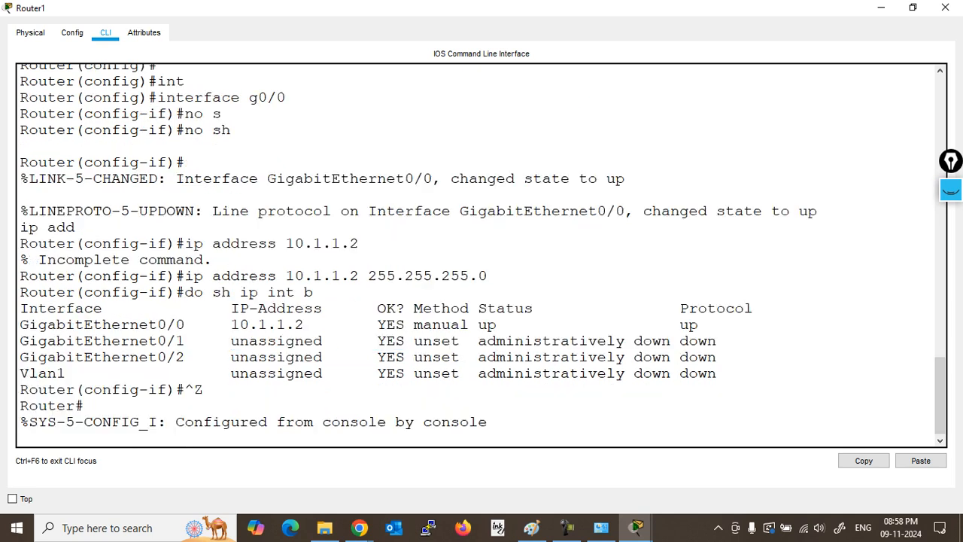
pyautogui.press('Return')
pyautogui.press('Return')
pyautogui.press('Return')
pyautogui.write('ping 10.1.1.1')
pyautogui.press('Return')
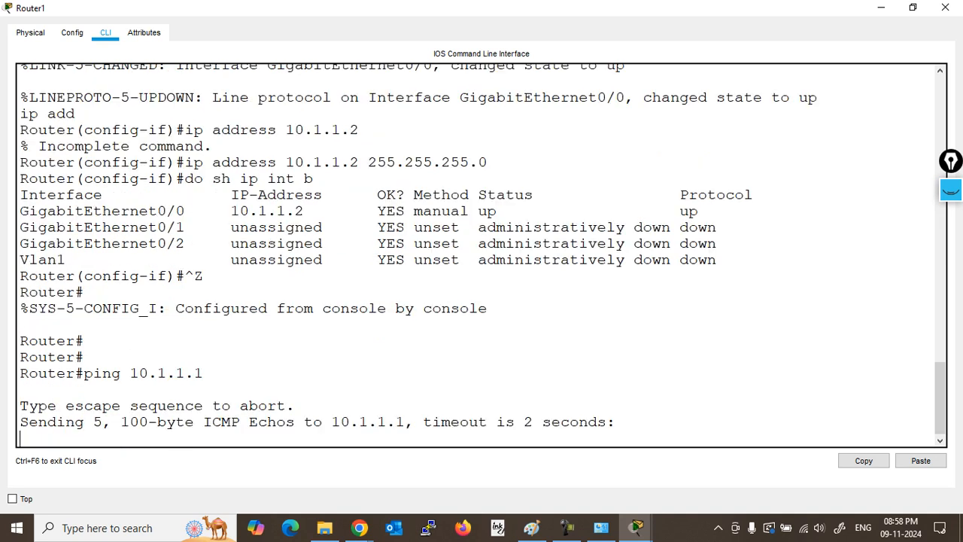
# Step: Resize Router1's window and highlight the ping's 80 percent (4/5) success rate
pyautogui.click(913, 7)
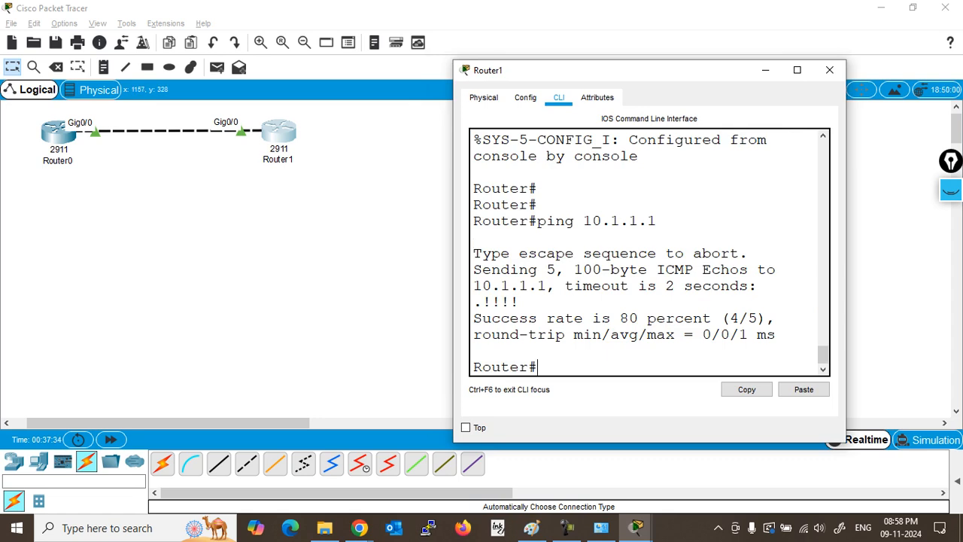
pyautogui.moveTo(847, 336); pyautogui.dragTo(960, 336)
pyautogui.moveTo(453, 298); pyautogui.dragTo(270, 298)
pyautogui.moveTo(478, 251); pyautogui.dragTo(362, 238)
pyautogui.moveTo(326, 315); pyautogui.dragTo(336, 346)
pyautogui.click(336, 348)
# Step: Enter global configuration mode and set the IP domain name to cisco.com
pyautogui.press('Return')
pyautogui.press('Return')
pyautogui.press('Return')
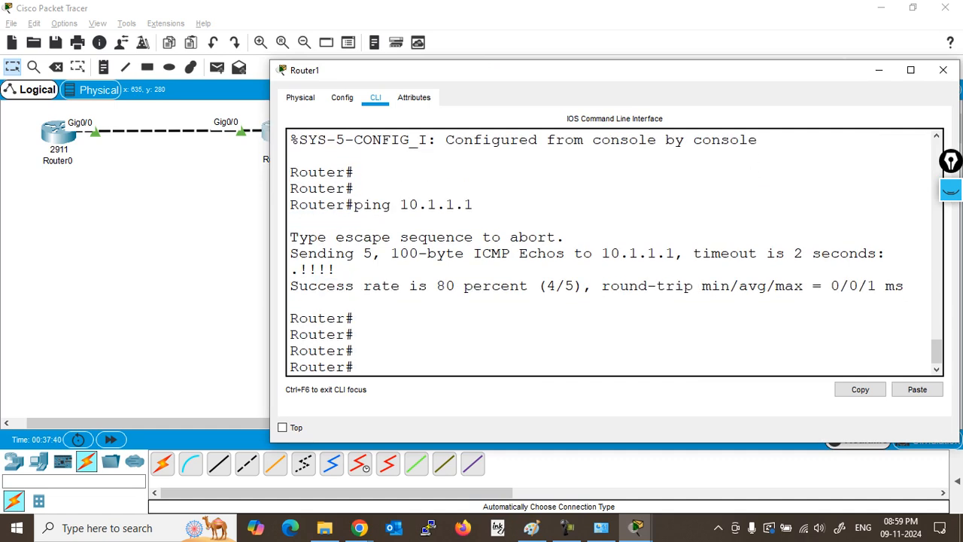
pyautogui.write('conf')
pyautogui.press('Tab')
pyautogui.write('t')
pyautogui.press('Tab')
pyautogui.press('Return')
pyautogui.write('ip do')
pyautogui.press('Tab')
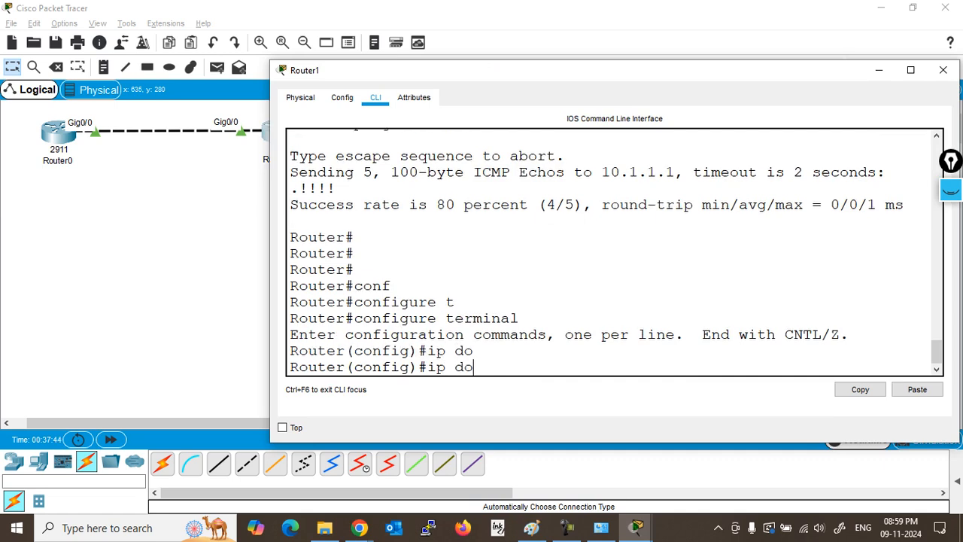
pyautogui.write('m')
pyautogui.press('Tab')
pyautogui.write('a')
pyautogui.press('Tab')
pyautogui.write('i')
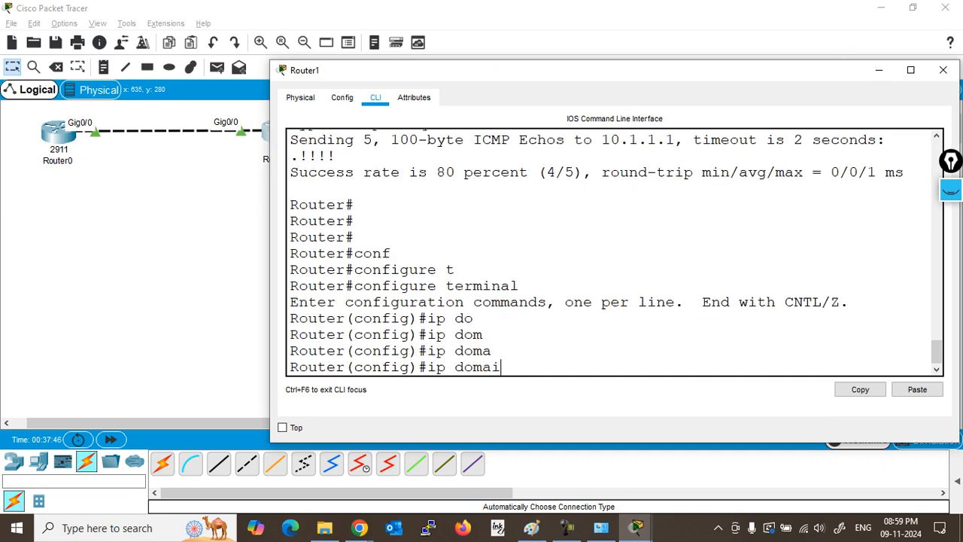
pyautogui.write('n')
pyautogui.press('Tab')
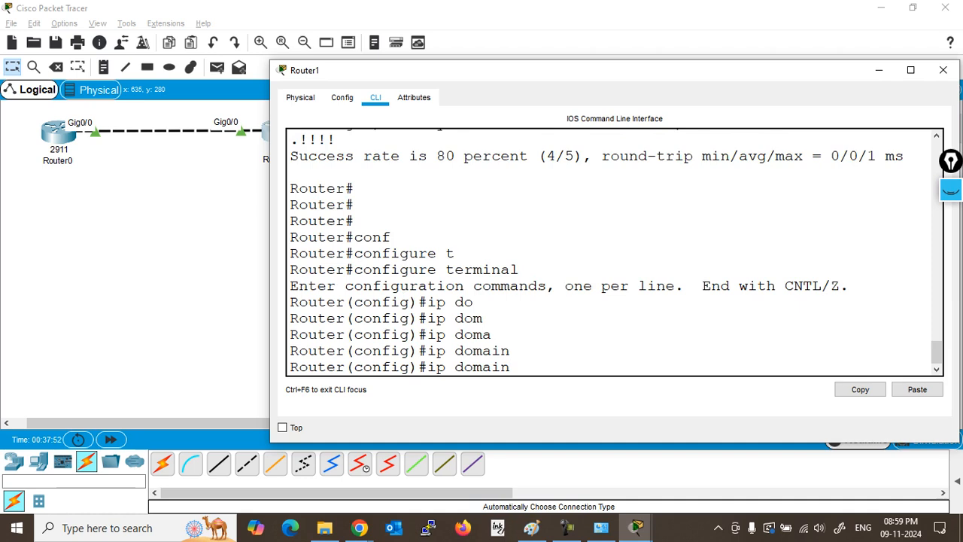
pyautogui.press('Tab')
pyautogui.write('-')
pyautogui.press('Tab')
pyautogui.write('n')
pyautogui.press('Tab')
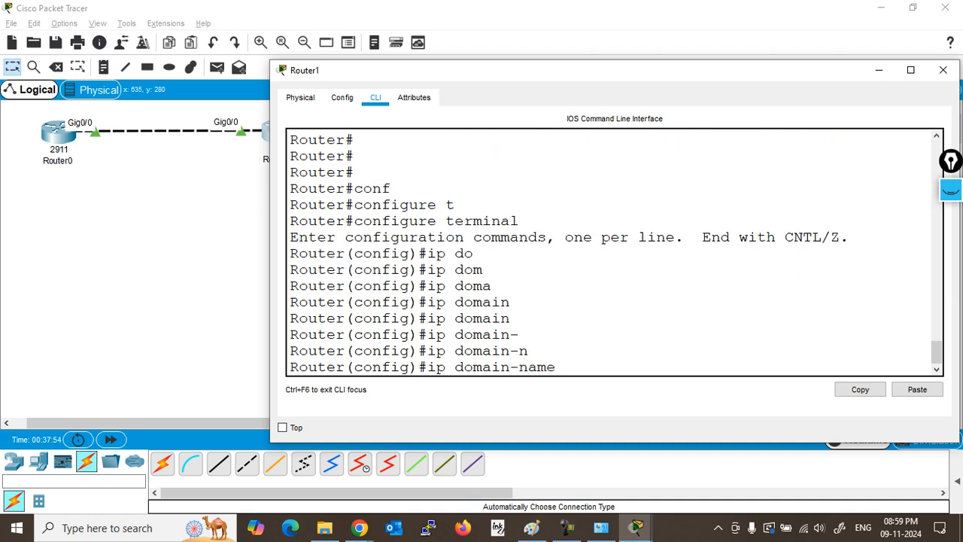
pyautogui.write('cisco.com')
pyautogui.press('Return')
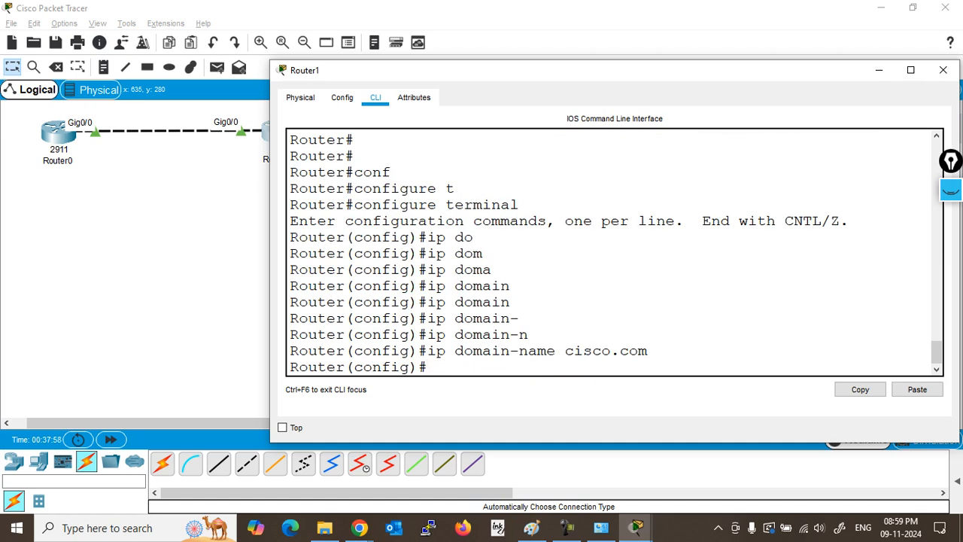
# Step: Try crypto key generate rsa and note the error asking for a hostname
pyautogui.write('cry')
pyautogui.press('Tab')
pyautogui.write('k')
pyautogui.press('Tab')
pyautogui.write('g')
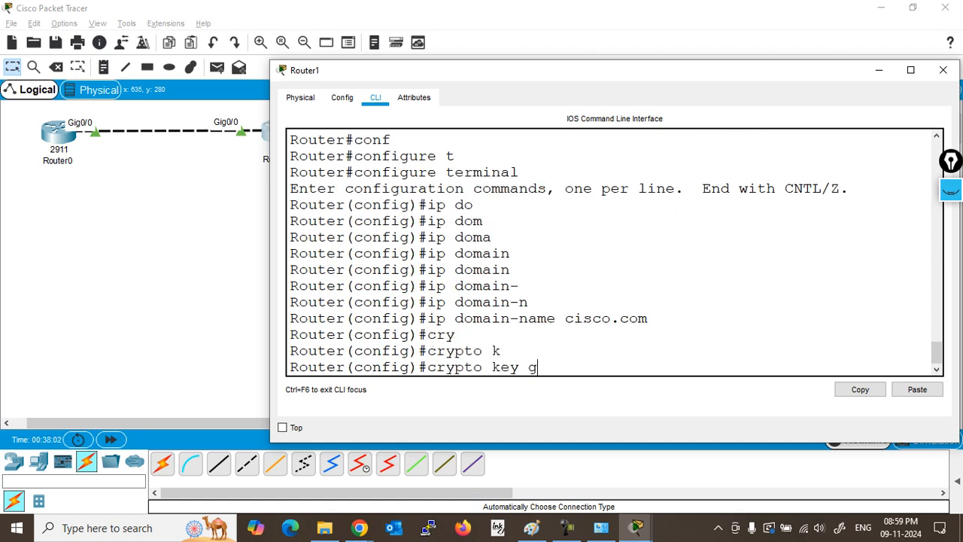
pyautogui.press('Tab')
pyautogui.write('r')
pyautogui.press('Tab')
pyautogui.press('Return')
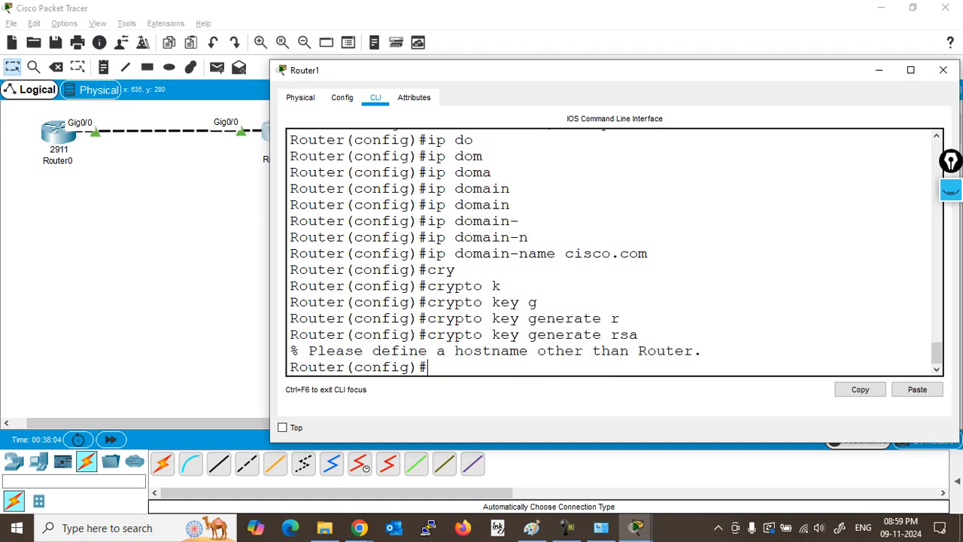
pyautogui.moveTo(309, 351); pyautogui.dragTo(692, 351)
pyautogui.click(703, 351)
# Step: Rename the router to R2 and rerun RSA key generation, reviewing the 360–2048 modulus prompt
pyautogui.write('ho')
pyautogui.press('Tab')
pyautogui.write('R2')
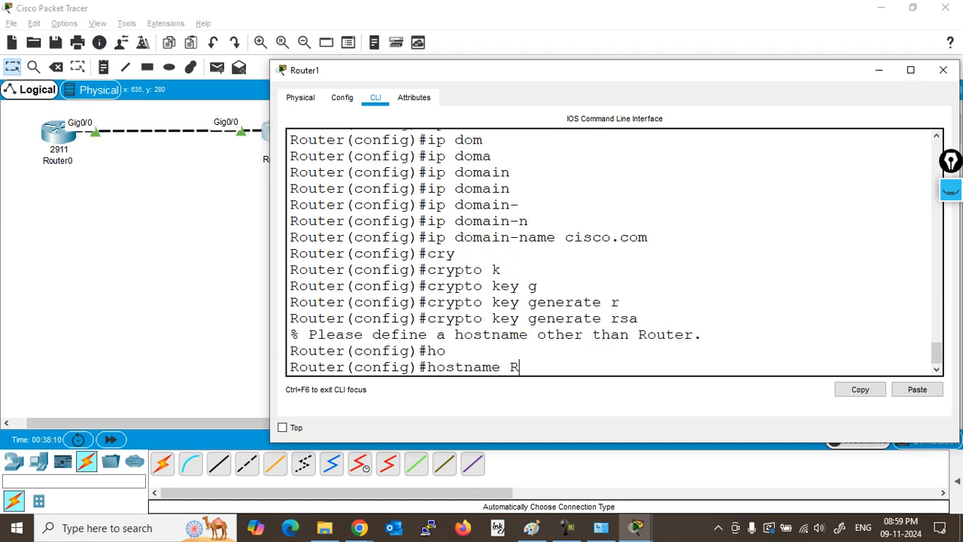
pyautogui.press('Return')
pyautogui.press('Return')
pyautogui.press('Up')
pyautogui.press('Up')
pyautogui.press('Return')
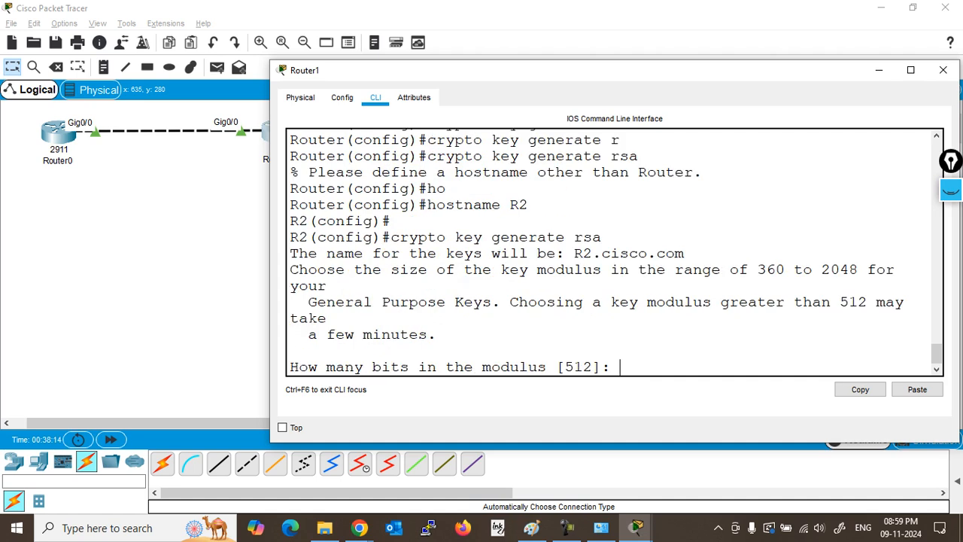
pyautogui.moveTo(392, 238); pyautogui.dragTo(611, 238)
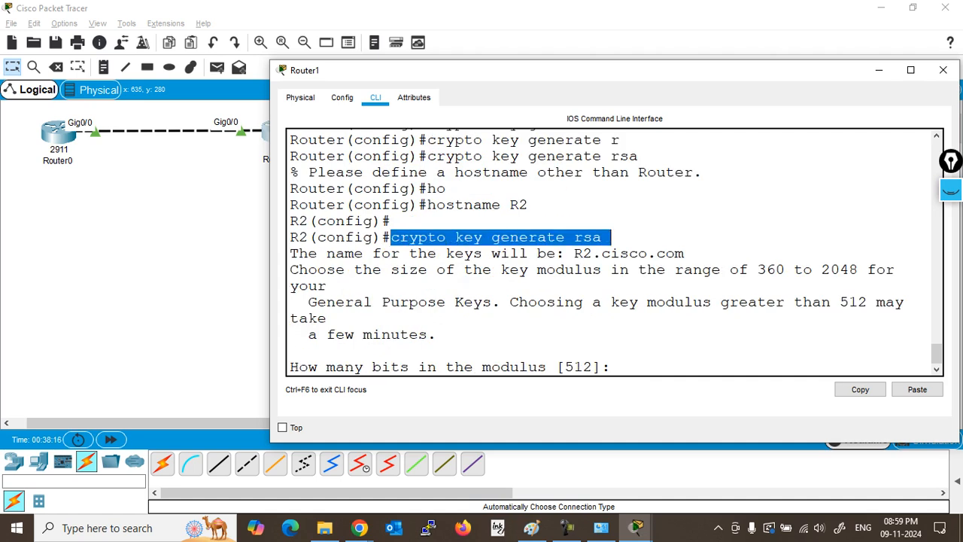
pyautogui.moveTo(299, 254); pyautogui.dragTo(684, 254)
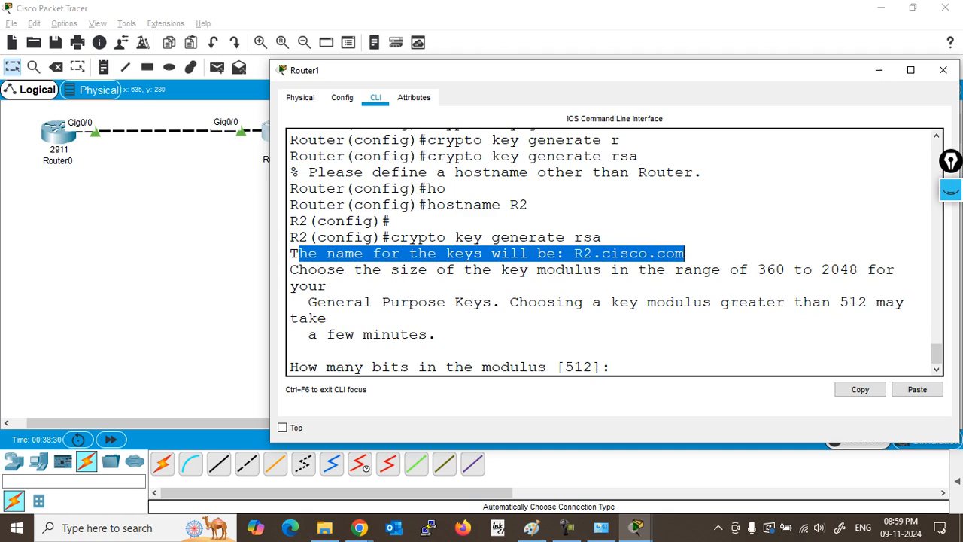
pyautogui.click(684, 253)
pyautogui.moveTo(291, 269); pyautogui.dragTo(602, 270)
pyautogui.click(679, 253)
pyautogui.moveTo(291, 270); pyautogui.dragTo(329, 286)
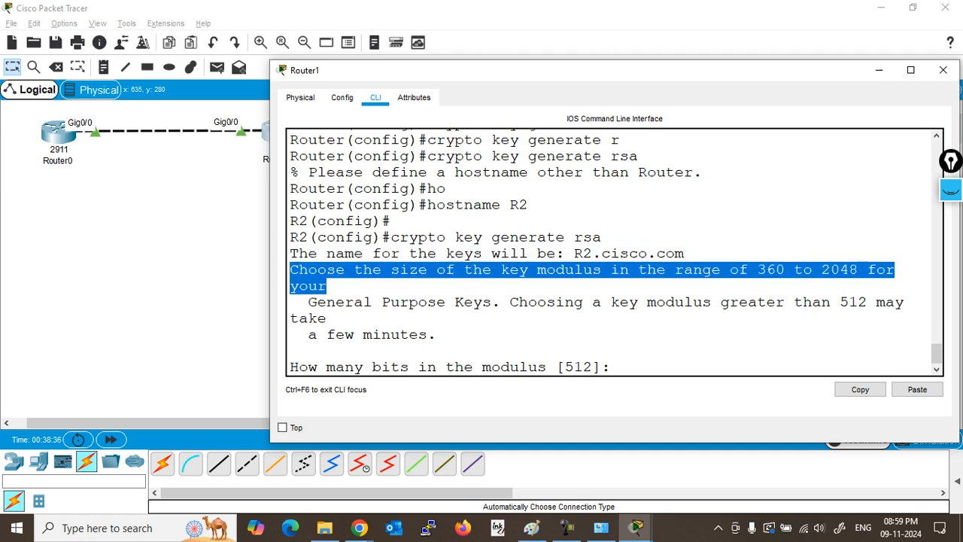
# Step: Generate the RSA keys with a 1024-bit modulus
pyautogui.write('1024')
pyautogui.press('Return')
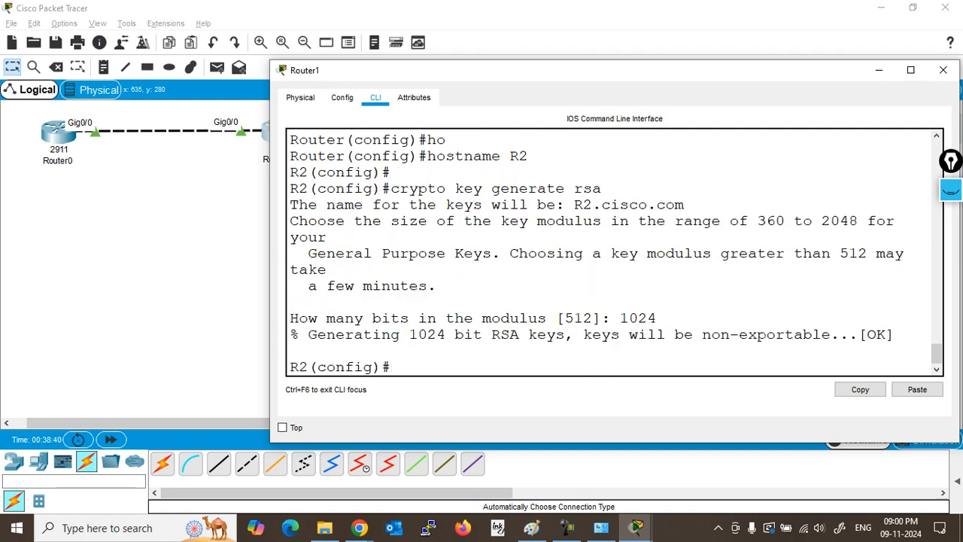
pyautogui.moveTo(409, 334); pyautogui.dragTo(894, 334)
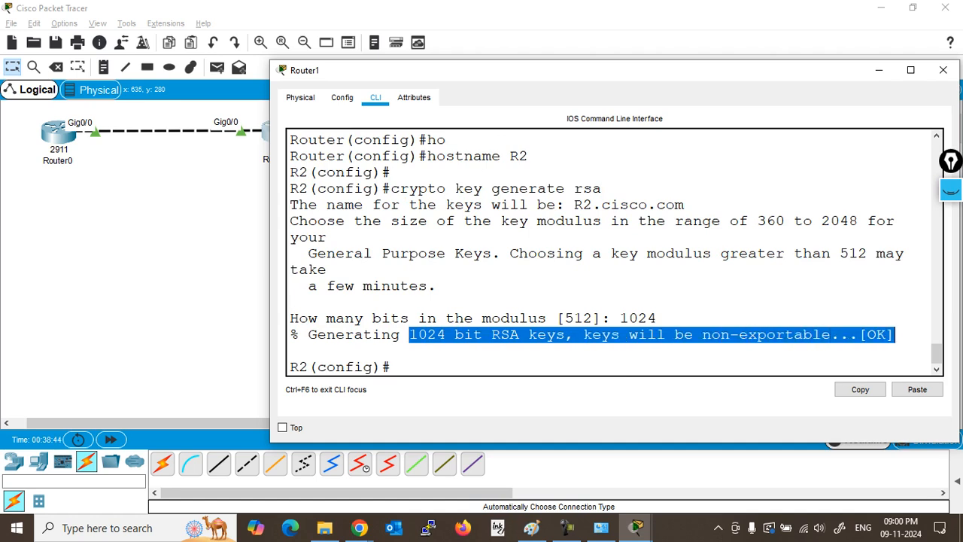
pyautogui.click(290, 350)
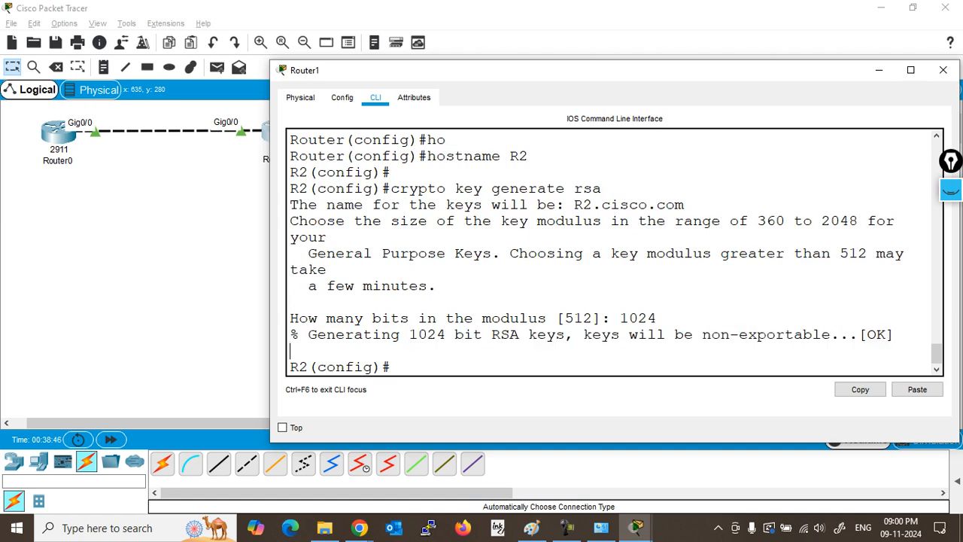
# Step: Enlarge the console to confirm SSH 1.99 is enabled, then check the configuration notes in Paint
pyautogui.moveTo(960, 442); pyautogui.dragTo(962, 510)
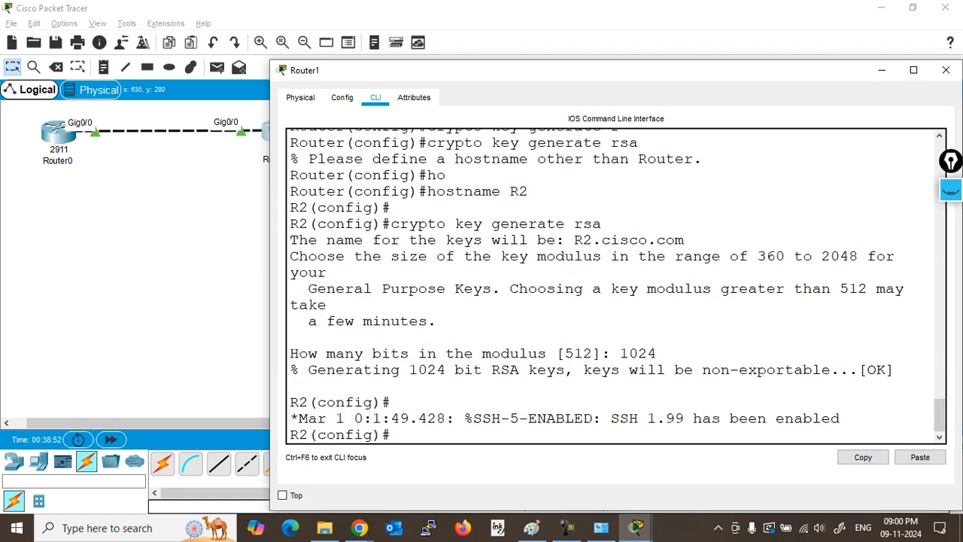
pyautogui.moveTo(536, 419); pyautogui.dragTo(392, 435)
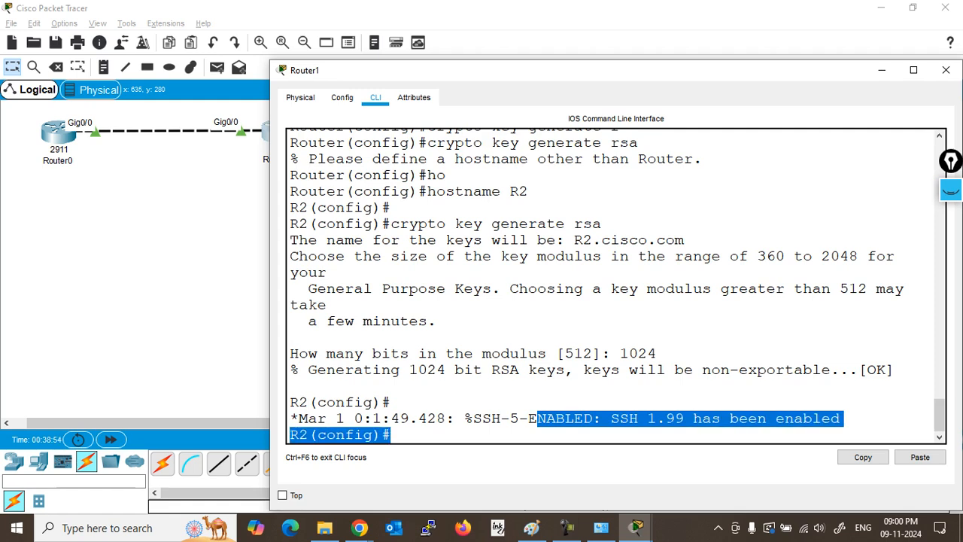
pyautogui.click(541, 403)
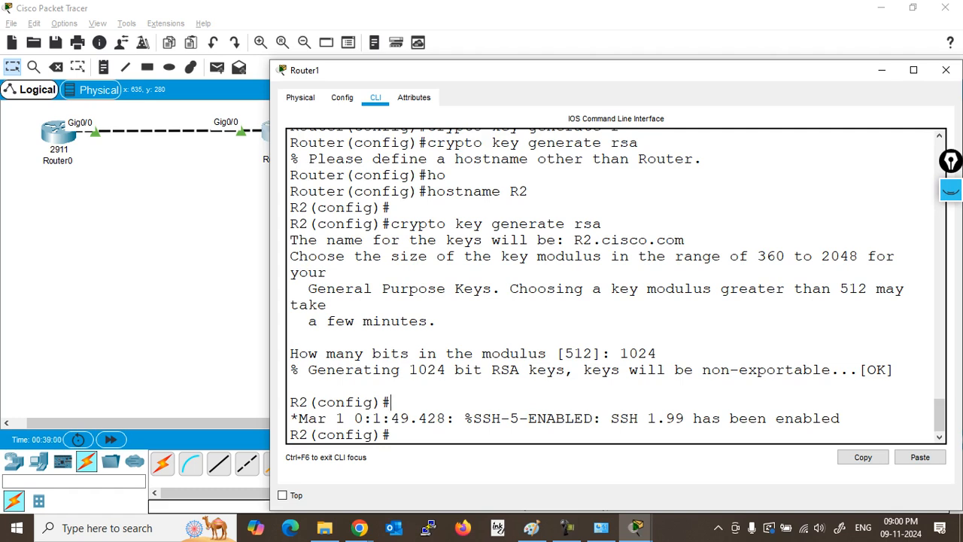
pyautogui.moveTo(658, 353); pyautogui.dragTo(611, 353)
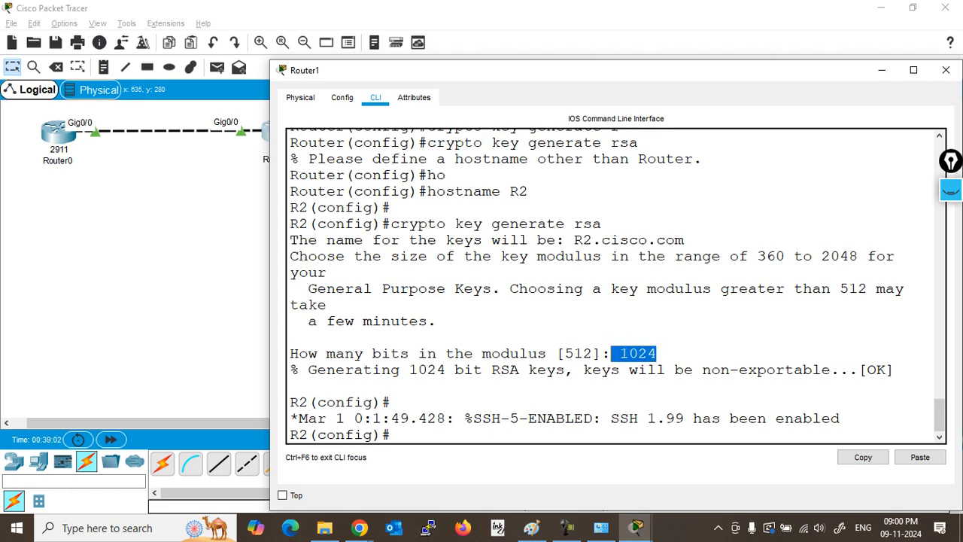
pyautogui.click(531, 527)
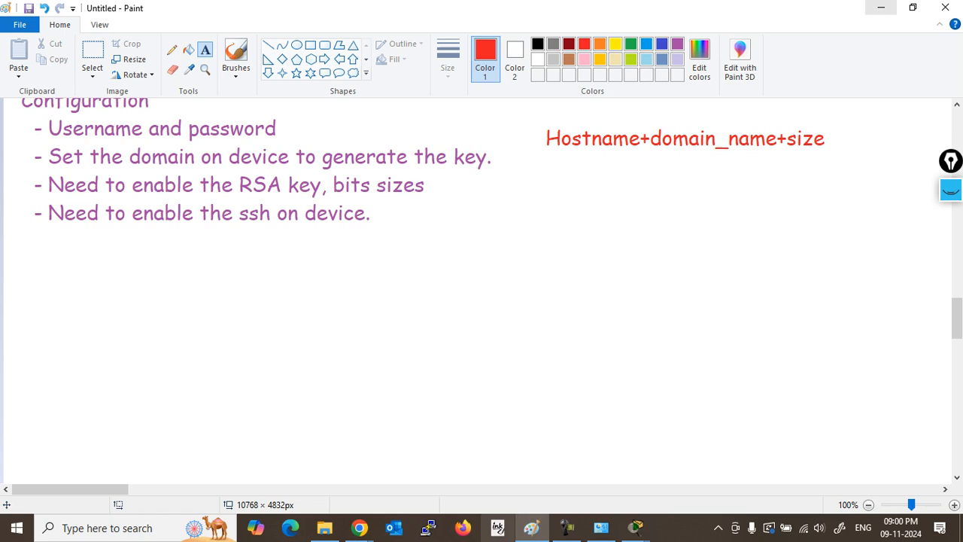
pyautogui.click(881, 8)
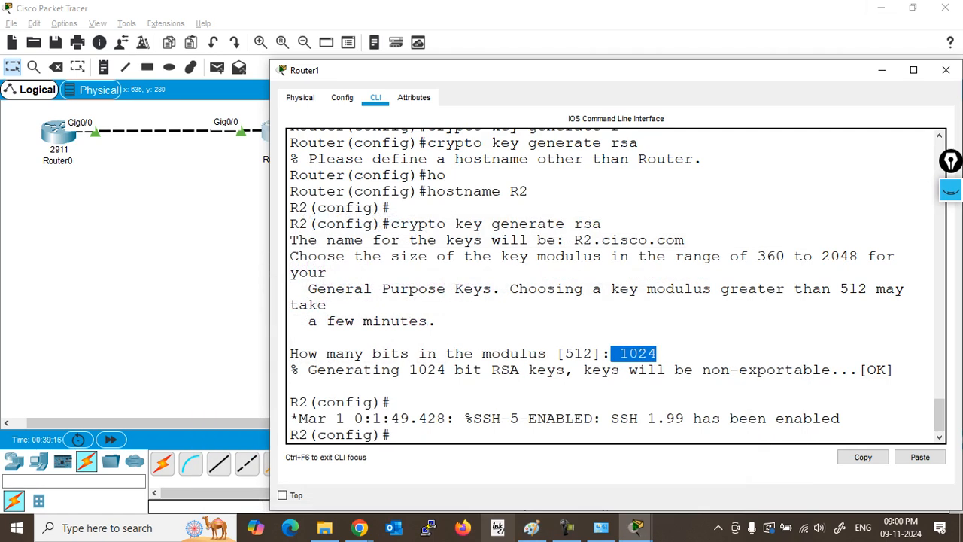
# Step: Create the local user admin with its password on R2
pyautogui.click(621, 289)
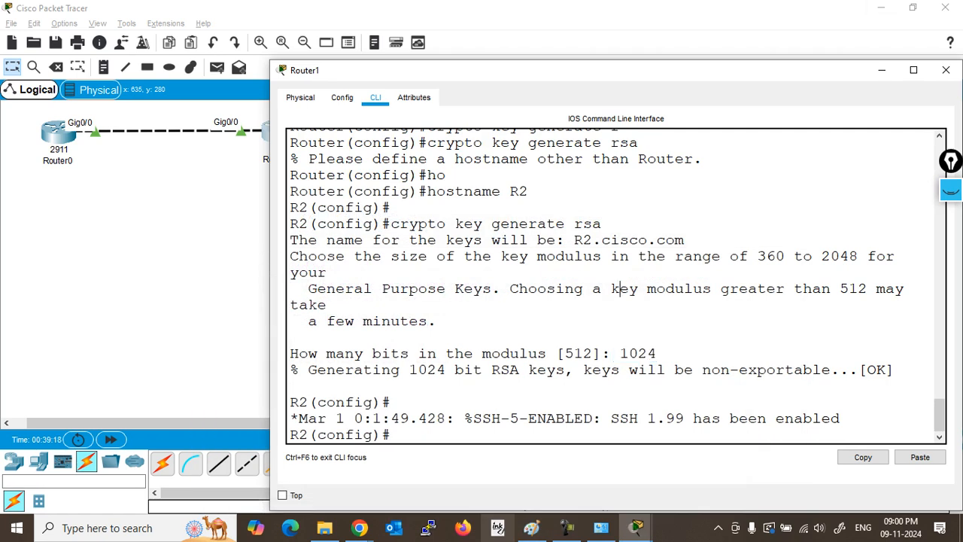
pyautogui.press('Return')
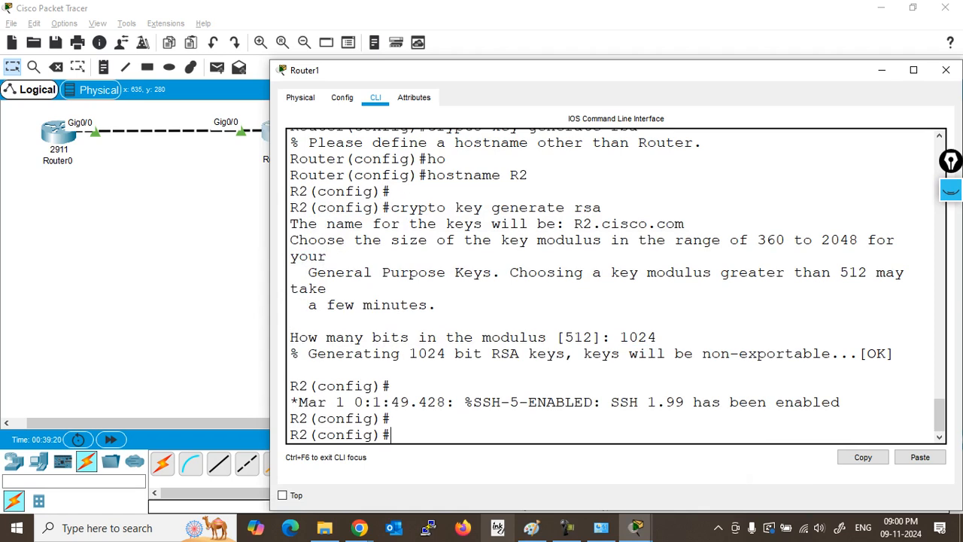
pyautogui.write('usern')
pyautogui.press('Tab')
pyautogui.write('admin')
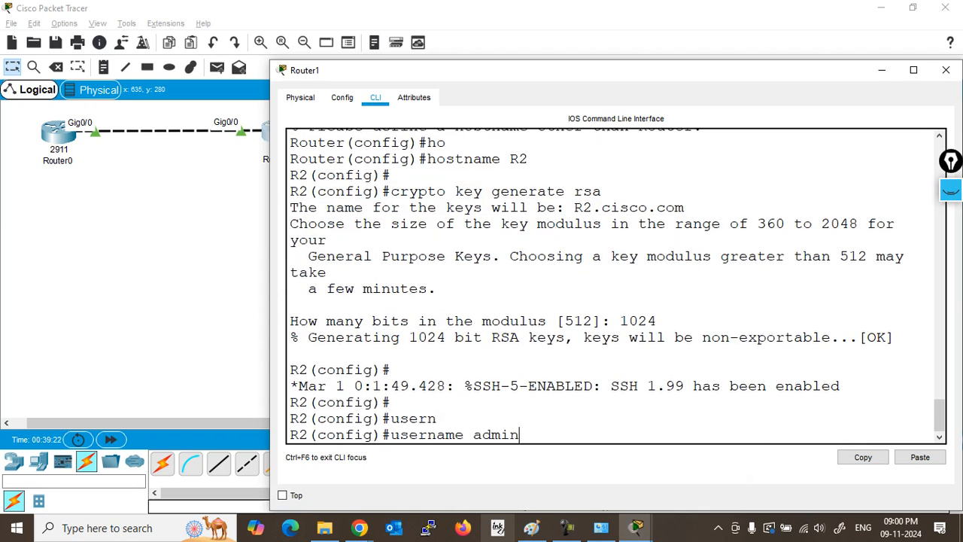
pyautogui.write(' pa')
pyautogui.press('Tab')
pyautogui.write('cisco')
pyautogui.press('Return')
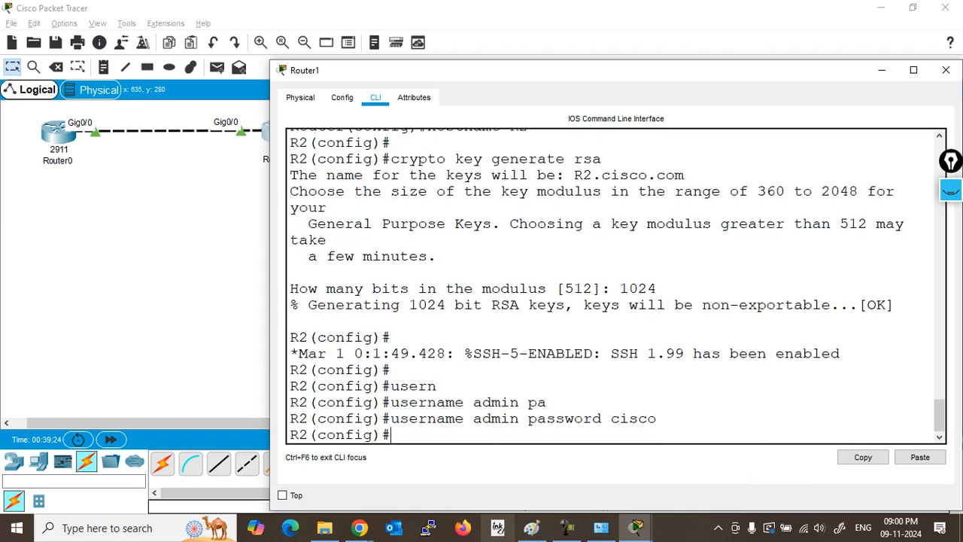
# Step: Restrict vty lines 0 4 to SSH-only access with transport input ssh
pyautogui.write('lin')
pyautogui.press('Tab')
pyautogui.write('v')
pyautogui.press('Tab')
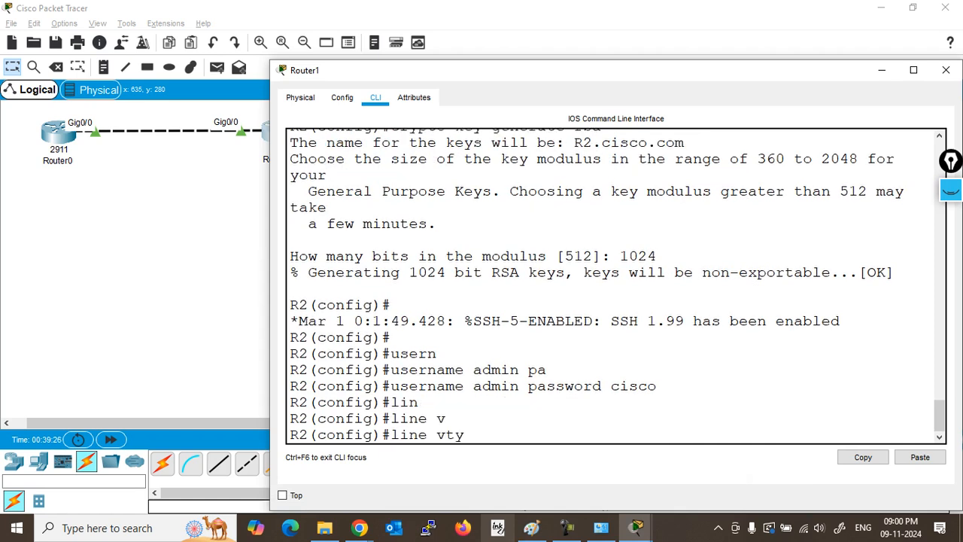
pyautogui.write('0 3')
pyautogui.press('BackSpace')
pyautogui.write('4')
pyautogui.press('Return')
pyautogui.write('tr')
pyautogui.press('Tab')
pyautogui.write('i')
pyautogui.press('Tab')
pyautogui.write('s')
pyautogui.press('Tab')
pyautogui.press('Return')
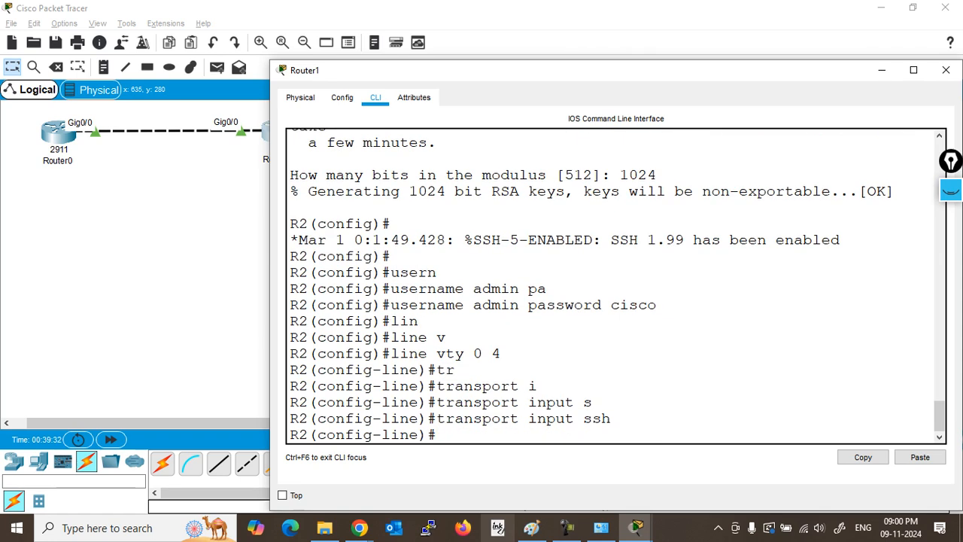
# Step: Require local user accounts for vty login with login local
pyautogui.write('logi')
pyautogui.press('Tab')
pyautogui.write('lo')
pyautogui.press('Tab')
pyautogui.press('Return')
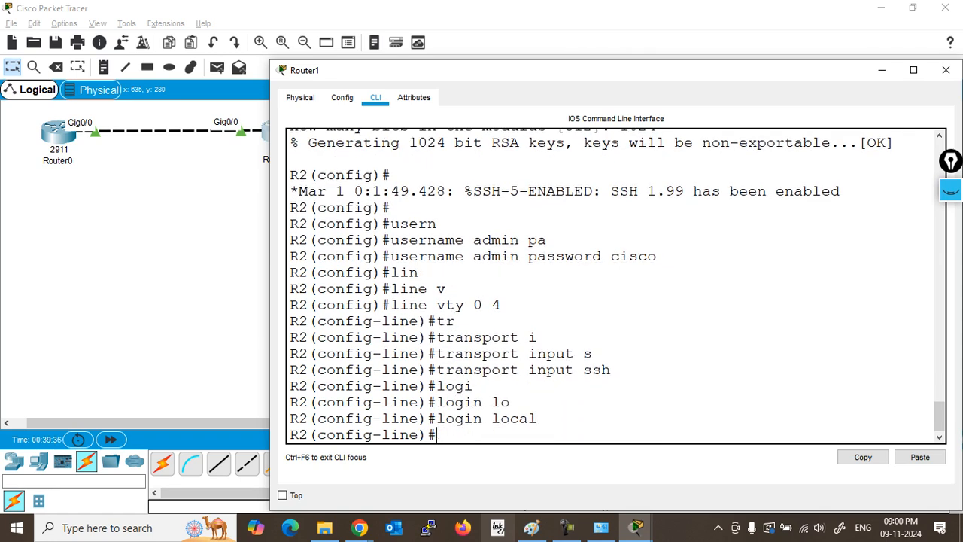
# Step: Review R2's entered commands: admin user, vty SSH settings, key output, cisco.com domain and hostname R2
pyautogui.moveTo(398, 256); pyautogui.dragTo(418, 273)
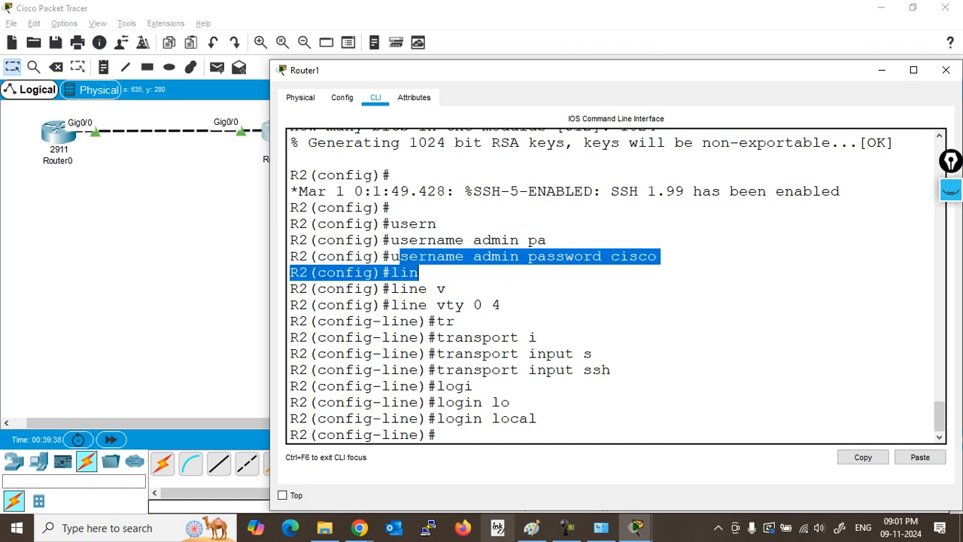
pyautogui.moveTo(537, 419); pyautogui.dragTo(419, 419)
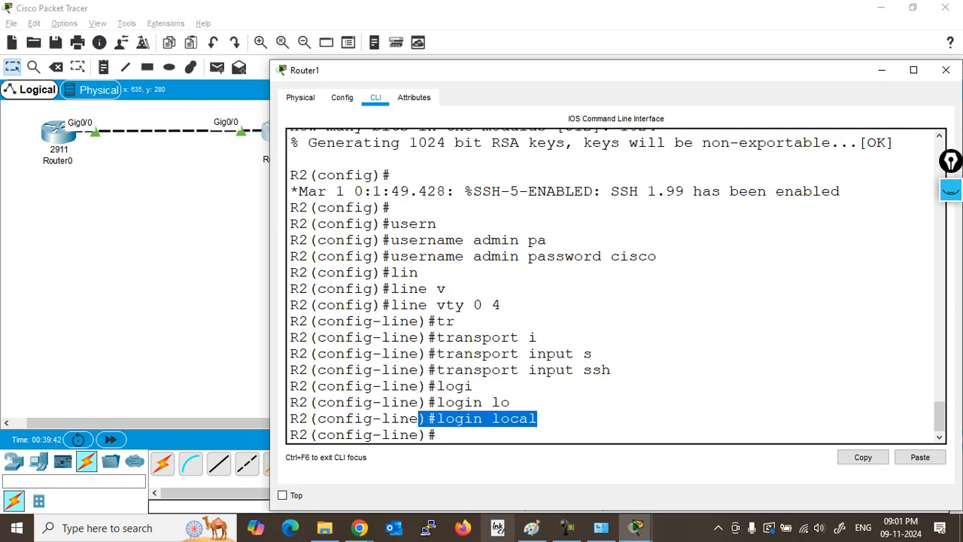
pyautogui.moveTo(619, 370); pyautogui.dragTo(436, 370)
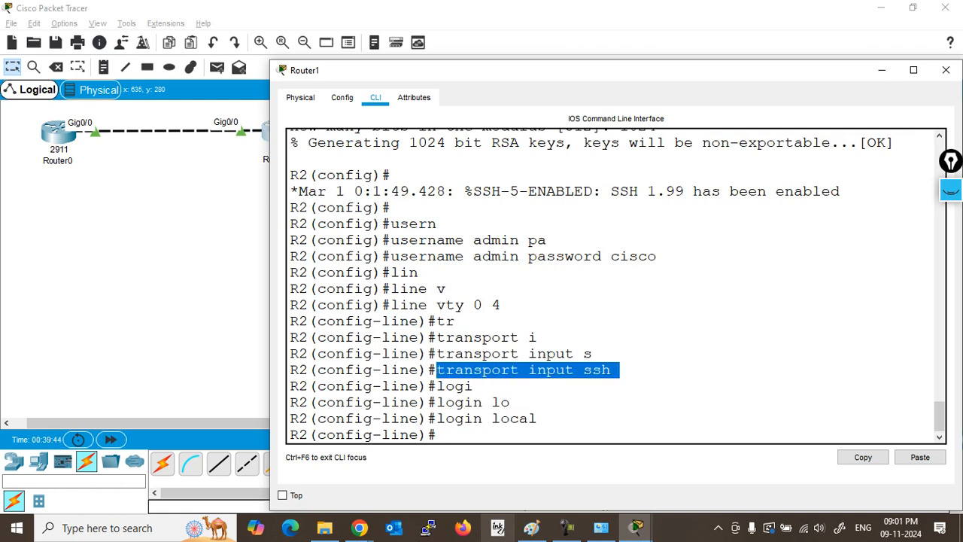
pyautogui.scroll(5, 616, 286)
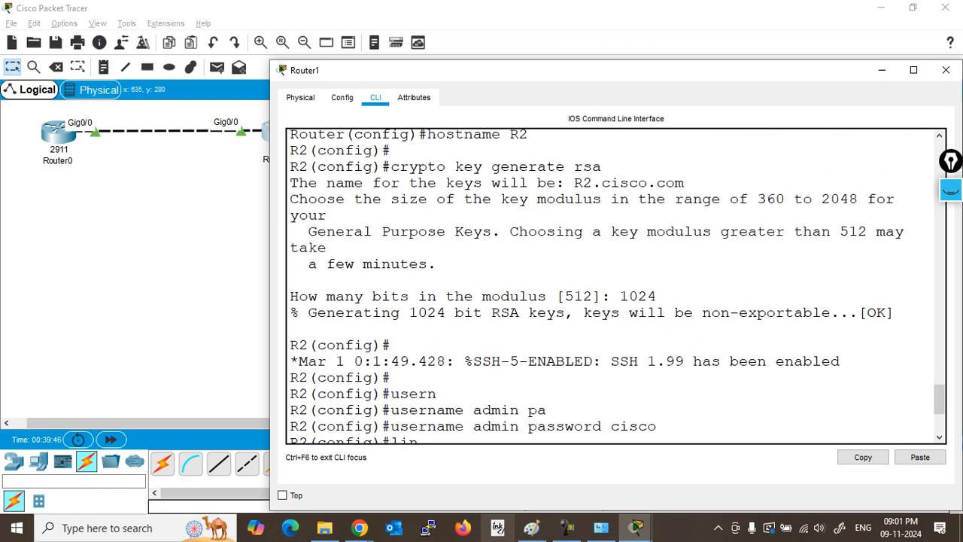
pyautogui.moveTo(391, 209); pyautogui.dragTo(685, 225)
pyautogui.scroll(2, 616, 286)
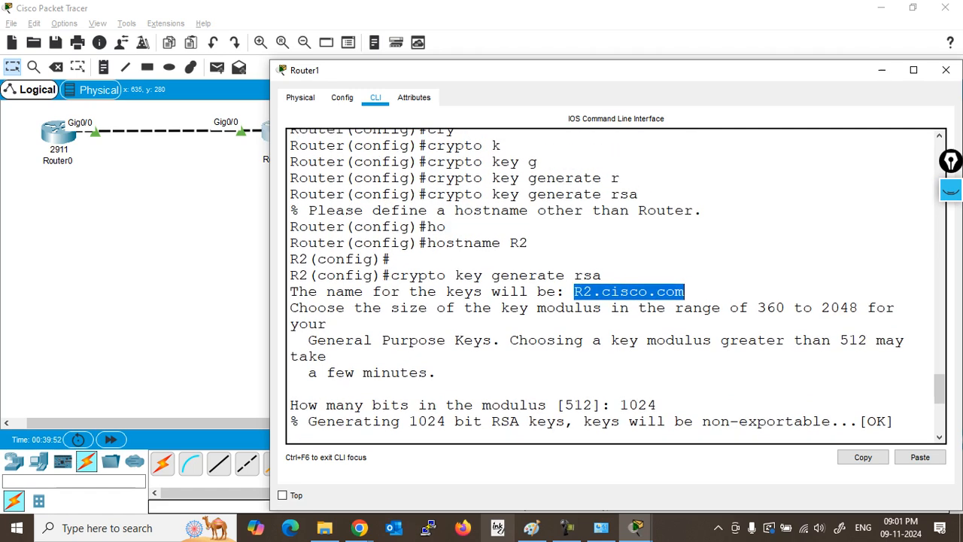
pyautogui.moveTo(428, 137); pyautogui.dragTo(611, 137)
pyautogui.moveTo(437, 299); pyautogui.dragTo(290, 251)
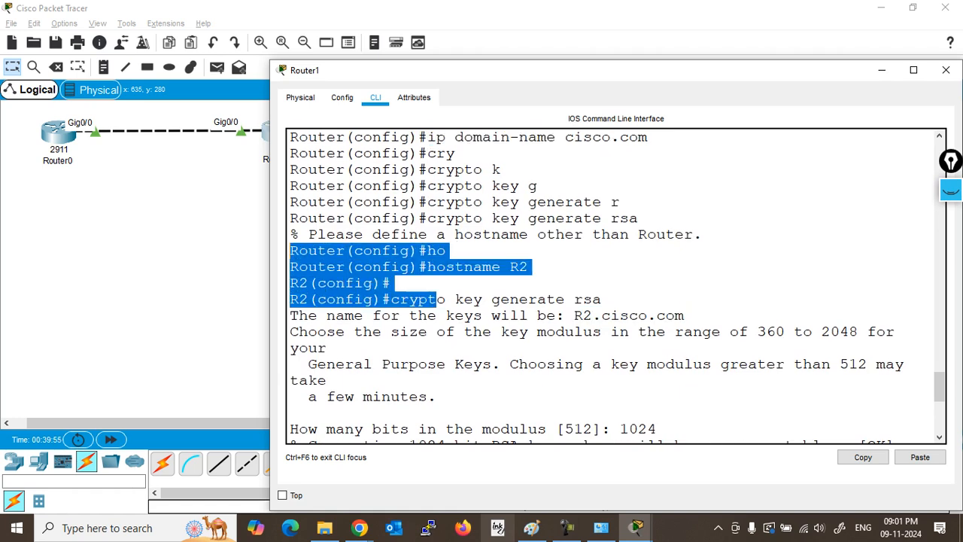
pyautogui.click(685, 316)
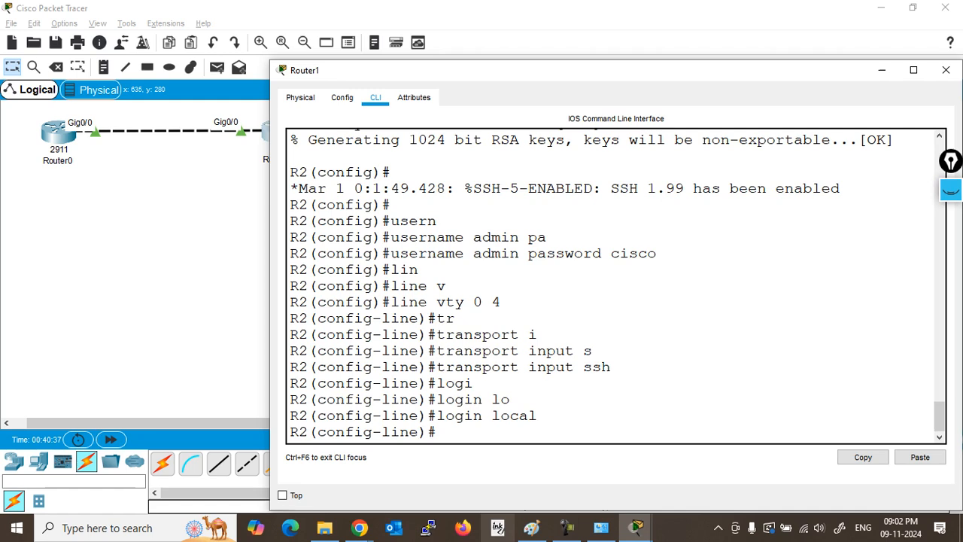
# Step: Maximize Router0's CLI and run ssh -l admin 10.1.1.2
pyautogui.click(61, 128)
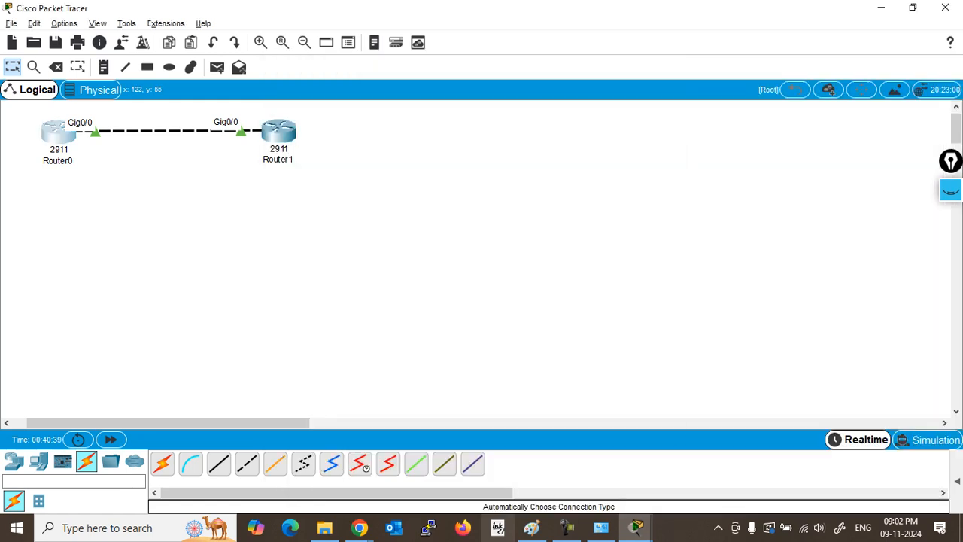
pyautogui.click(629, 65)
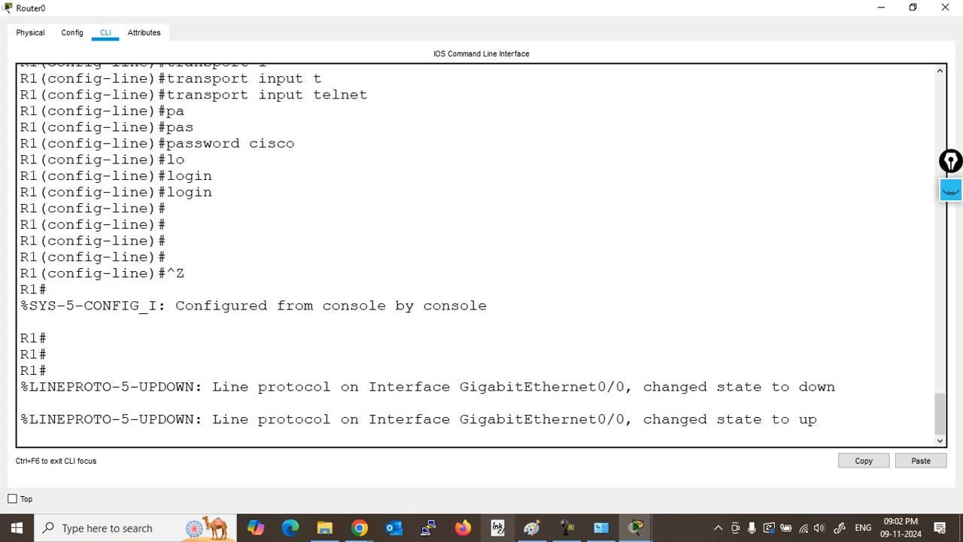
pyautogui.press('Return')
pyautogui.press('Return')
pyautogui.press('Return')
pyautogui.press('Return')
pyautogui.write('sh')
pyautogui.press('BackSpace')
pyautogui.write('s')
pyautogui.press('Tab')
pyautogui.write('-l')
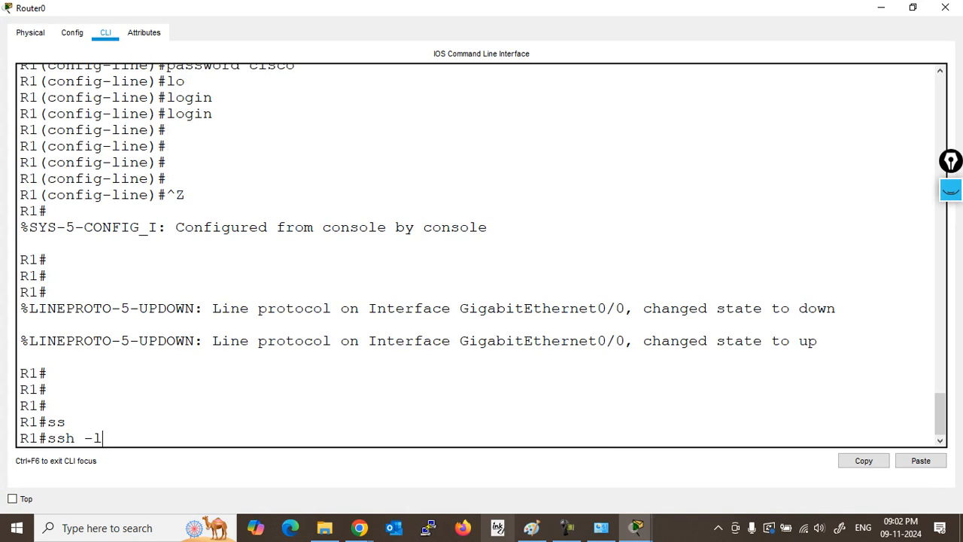
pyautogui.write(' admin 10.1.1.2')
pyautogui.press('Return')
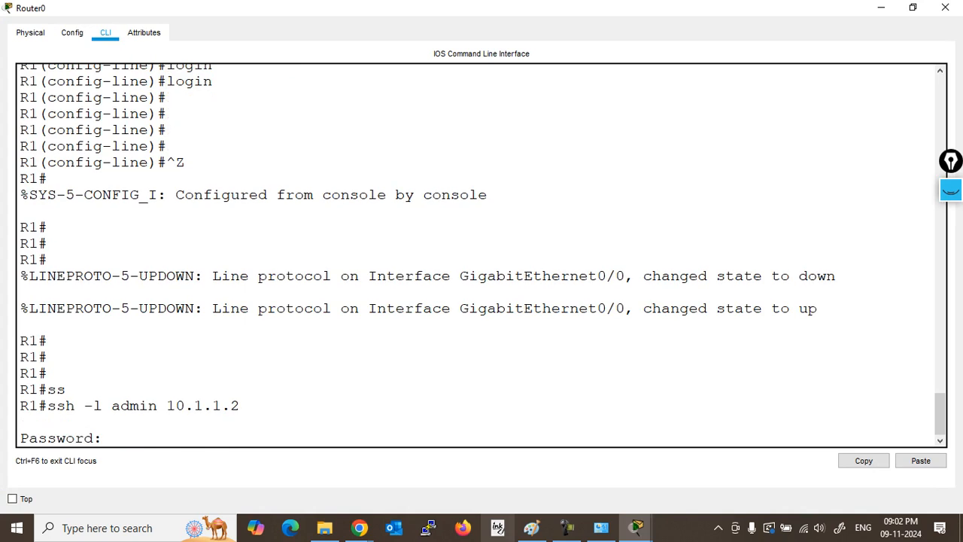
pyautogui.moveTo(48, 406); pyautogui.dragTo(241, 406)
# Step: Log in with the admin password and try enable, which reports No password set
pyautogui.press('Return')
pyautogui.write('en')
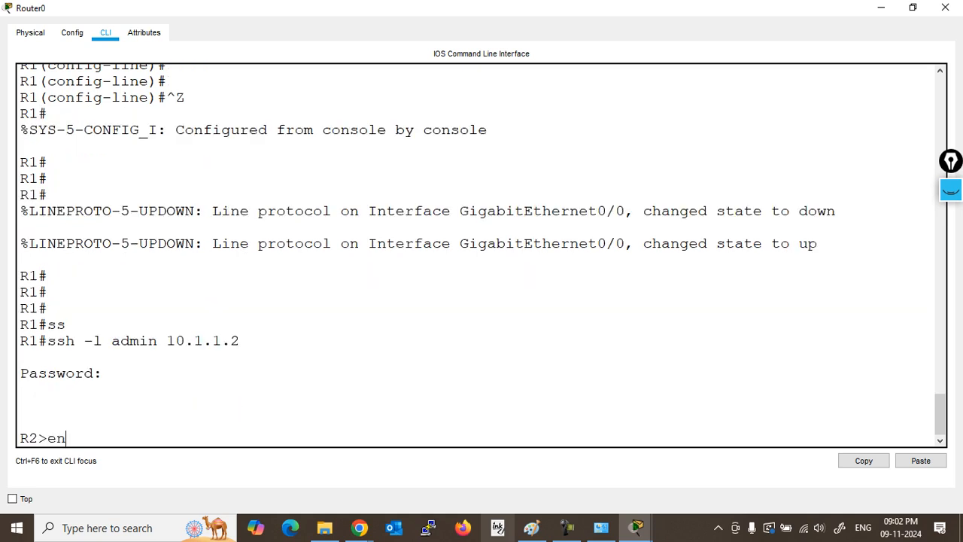
pyautogui.press('Return')
pyautogui.moveTo(38, 422); pyautogui.dragTo(185, 422)
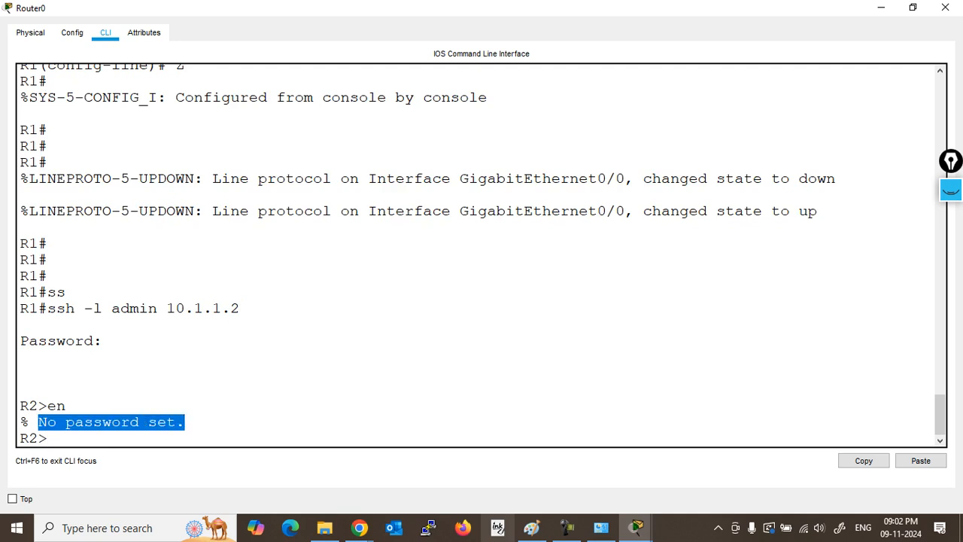
# Step: Switch to Router1's CLI and exit line configuration mode
pyautogui.hotkey('alt', 'Tab')
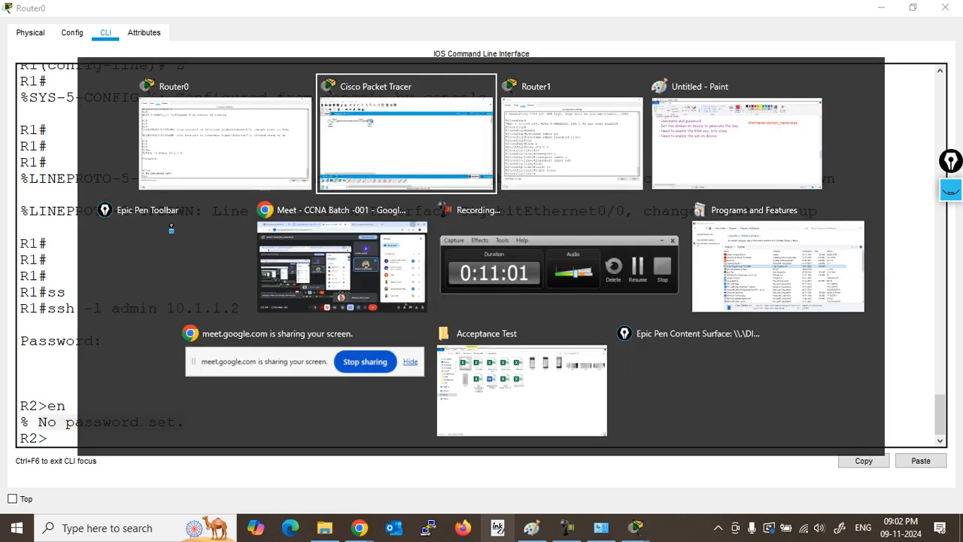
pyautogui.hotkey('alt', 'Tab')
pyautogui.press('Return')
pyautogui.press('Return')
pyautogui.write('exi')
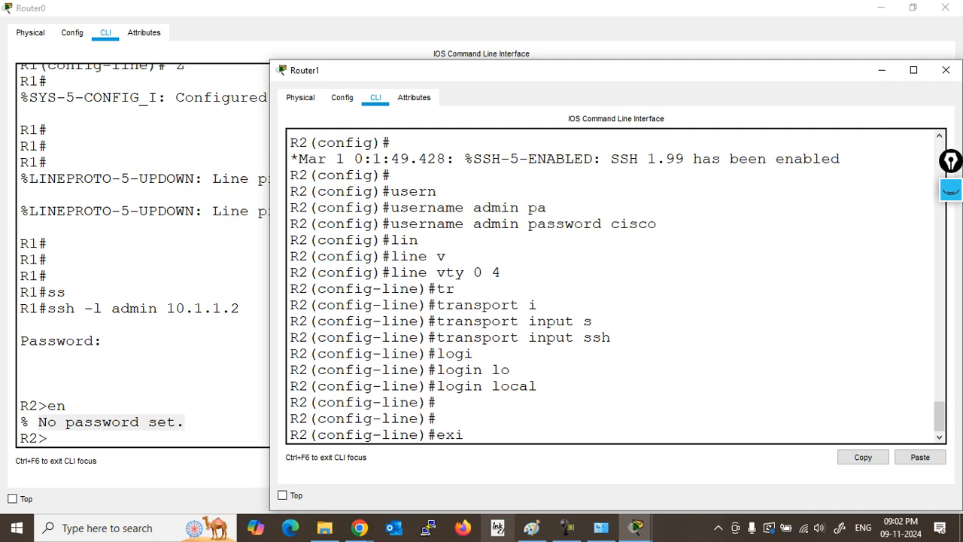
pyautogui.press('Return')
# Step: Set an enable password on R2, then return to Router0's SSH session
pyautogui.write('enable')
pyautogui.press('Tab')
pyautogui.write('pa')
pyautogui.press('Tab')
pyautogui.write('cisco')
pyautogui.press('Return')
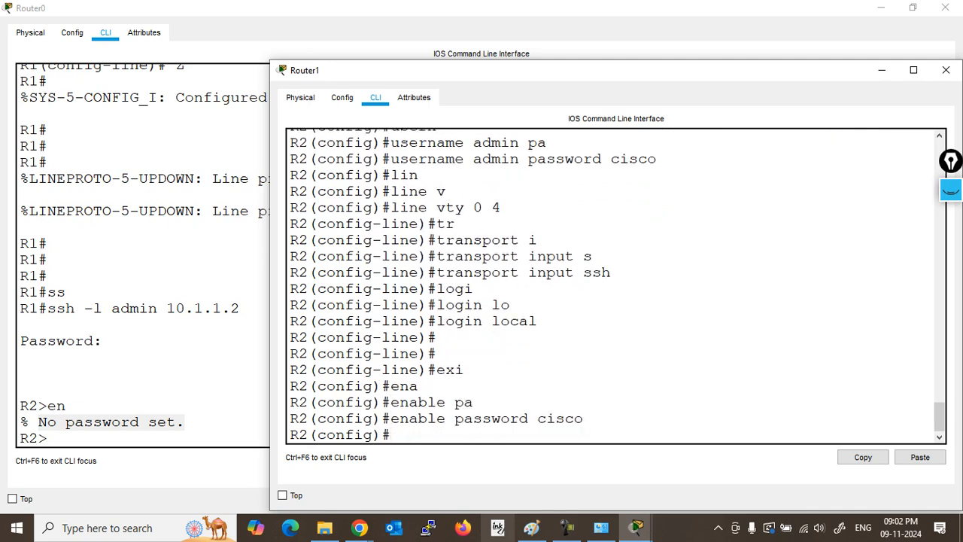
pyautogui.hotkey('alt', 'Tab')
# Step: Enter privileged mode on R2 over SSH using the enable password
pyautogui.press('Return')
pyautogui.write('en')
pyautogui.press('Return')
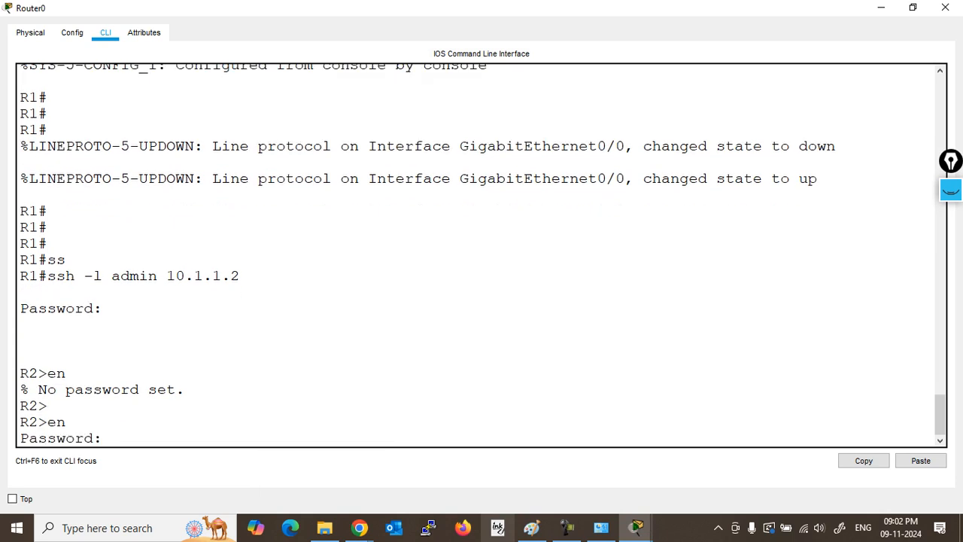
pyautogui.write('cisco')
pyautogui.press('Return')
# Step: Run show users twice to confirm admin on vty 0, then minimize Router0's window
pyautogui.write('sh user')
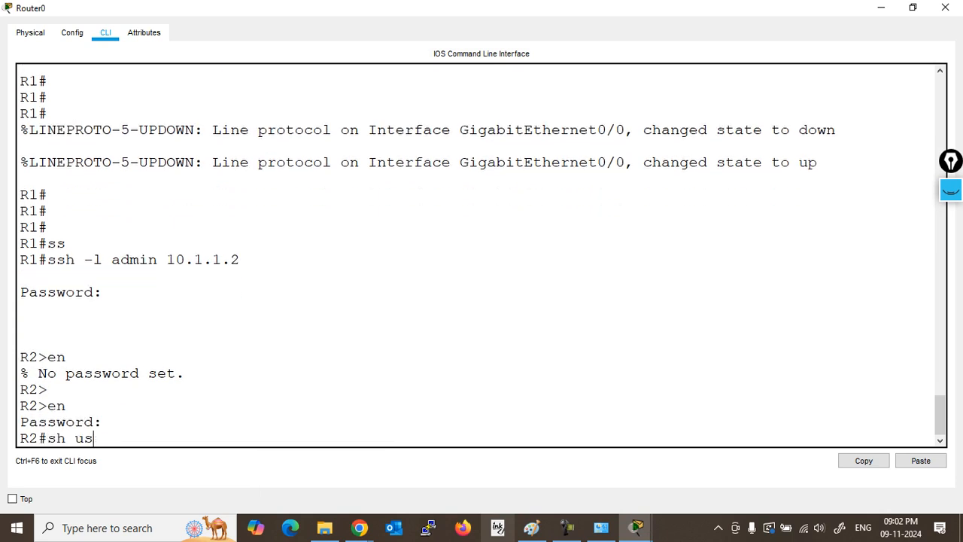
pyautogui.press('Tab')
pyautogui.press('Return')
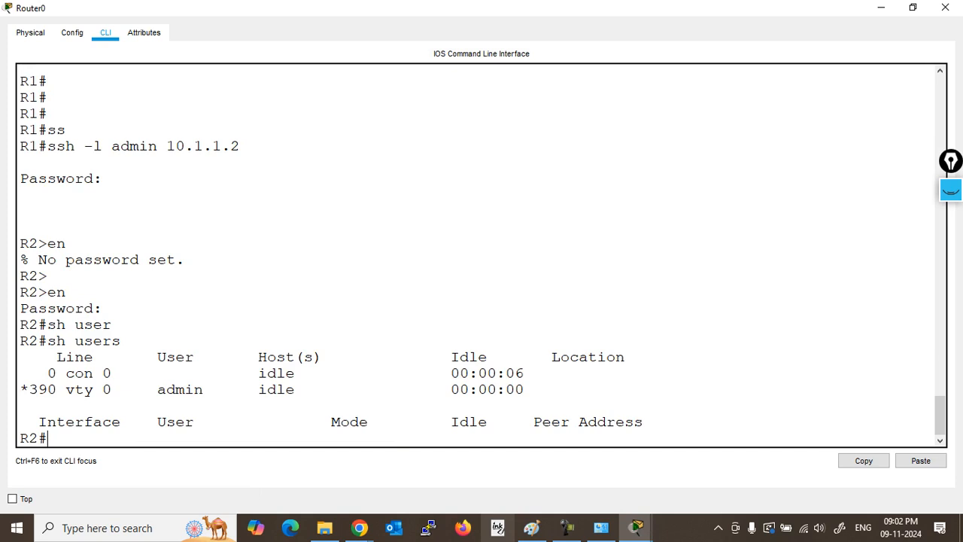
pyautogui.moveTo(28, 389); pyautogui.dragTo(231, 389)
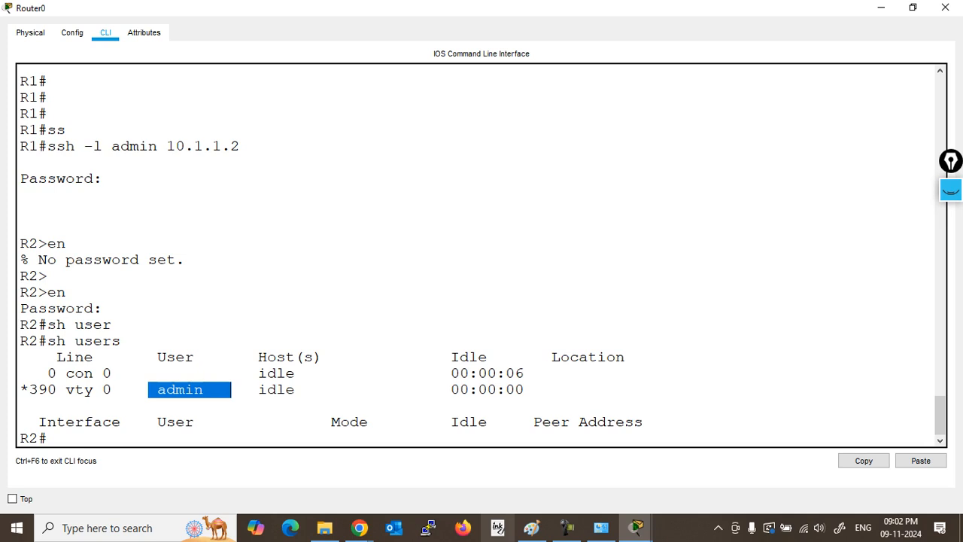
pyautogui.click(534, 389)
pyautogui.moveTo(534, 389); pyautogui.dragTo(535, 406)
pyautogui.scroll(-1, 535, 405)
pyautogui.press('Return')
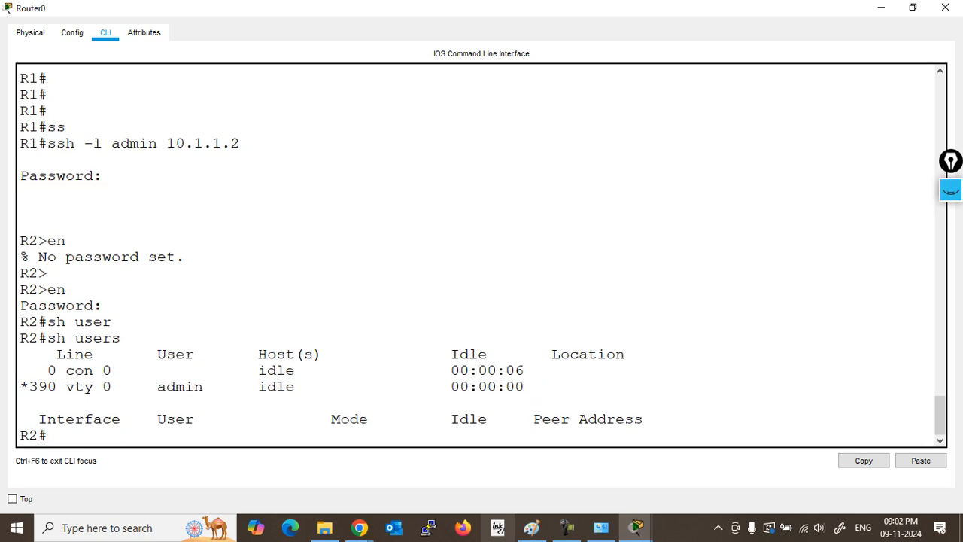
pyautogui.press('Up')
pyautogui.press('Return')
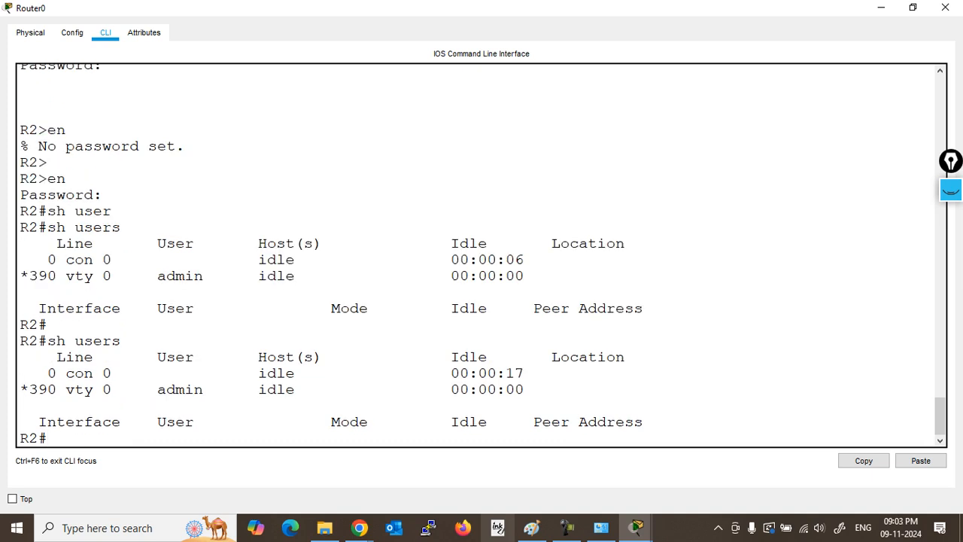
pyautogui.click(881, 8)
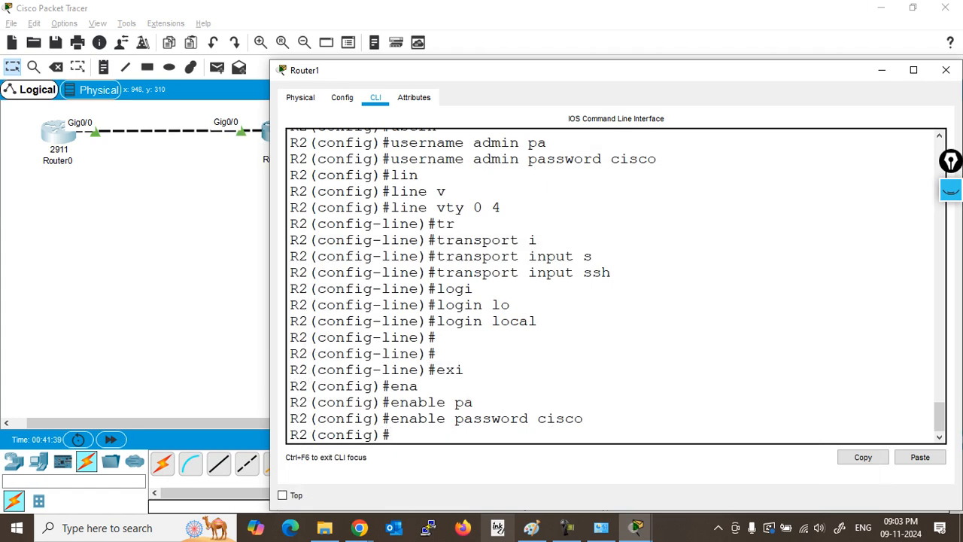
# Step: Close Router1's device window to reveal the Router0–Router1 topology
pyautogui.click(188, 294)
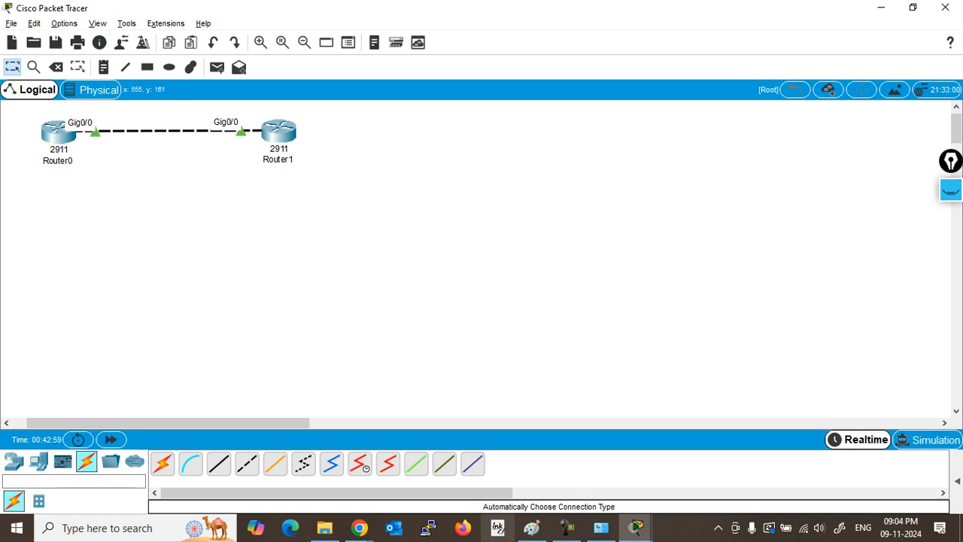
# Step: In Router1's CLI, build the command crypto key generate rsa using tab completion
pyautogui.click(279, 132)
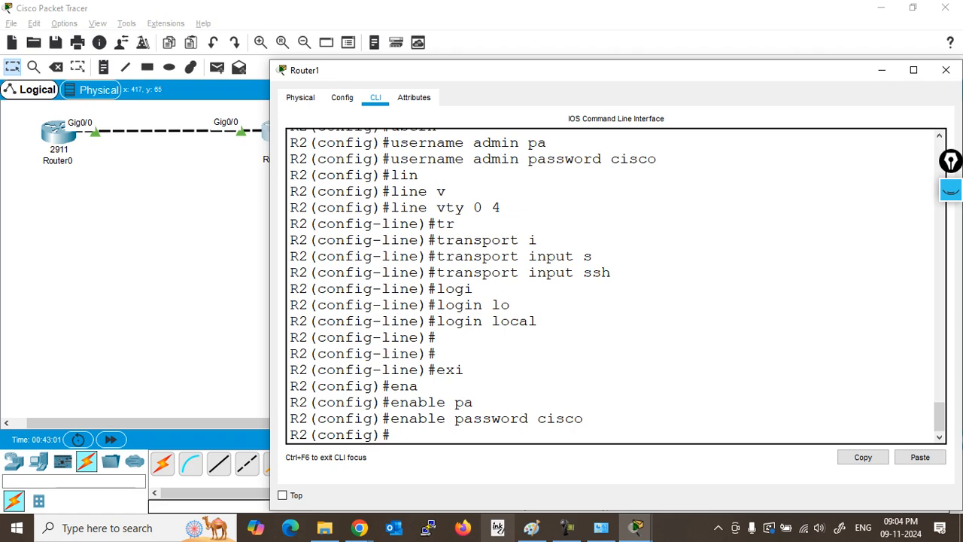
pyautogui.press('Return')
pyautogui.press('Return')
pyautogui.press('Return')
pyautogui.write('cr')
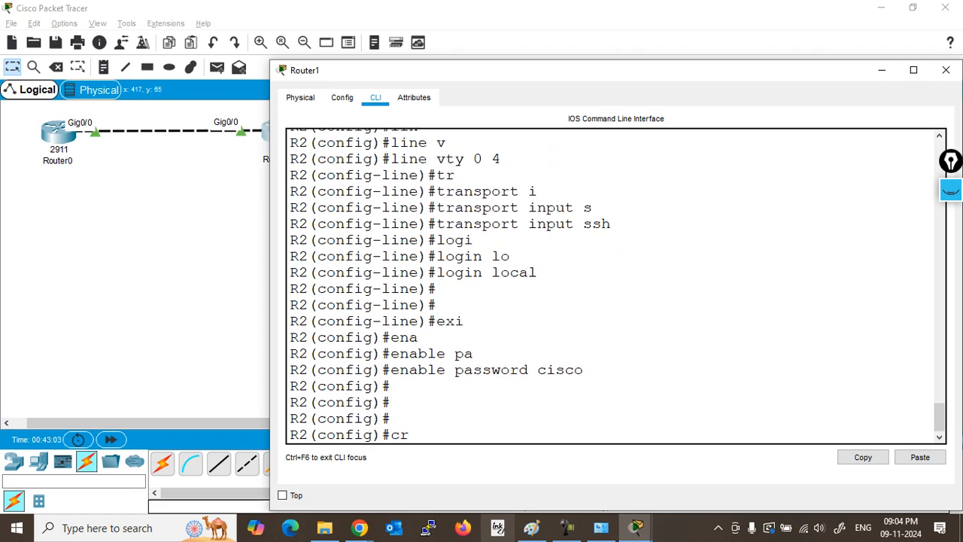
pyautogui.write('ypto')
pyautogui.press('Tab')
pyautogui.write('k')
pyautogui.press('Tab')
pyautogui.write('r')
pyautogui.press('Tab')
pyautogui.write('a')
pyautogui.press('Tab')
pyautogui.press('BackSpace')
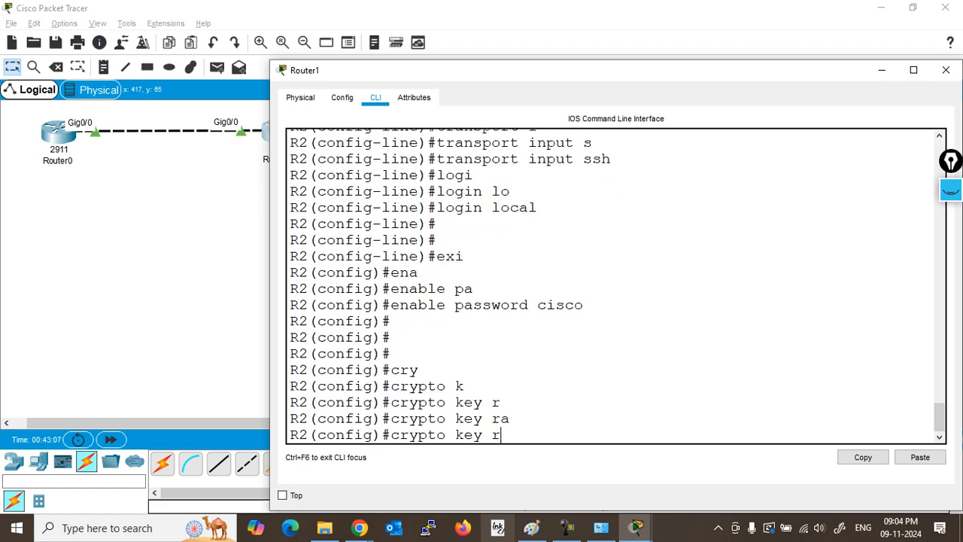
pyautogui.write('s')
pyautogui.press('Tab')
pyautogui.press('BackSpace')
# Step: Complete it with general-keys modulus 1024 to generate new 1024-bit RSA keys on R2
pyautogui.press('BackSpace')
pyautogui.write('generate')
pyautogui.press('Tab')
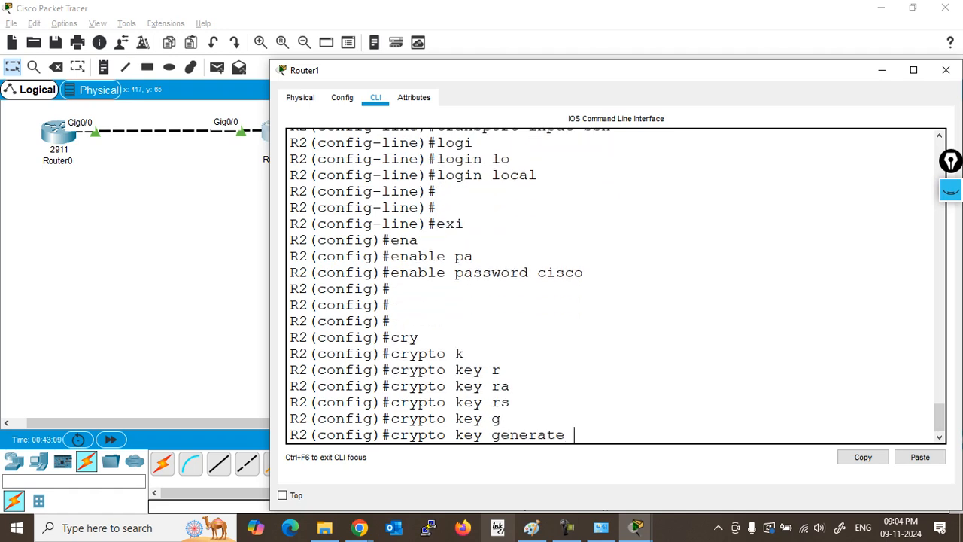
pyautogui.write('r')
pyautogui.press('Tab')
pyautogui.write('m')
pyautogui.press('Tab')
pyautogui.press('BackSpace')
pyautogui.write('g')
pyautogui.press('Tab')
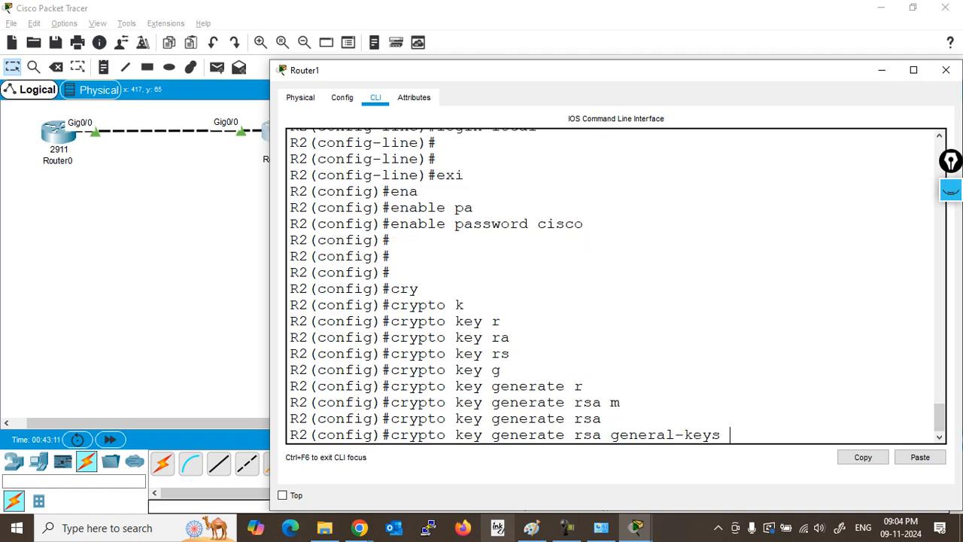
pyautogui.press('Tab')
pyautogui.write('m')
pyautogui.press('Tab')
pyautogui.press('Tab')
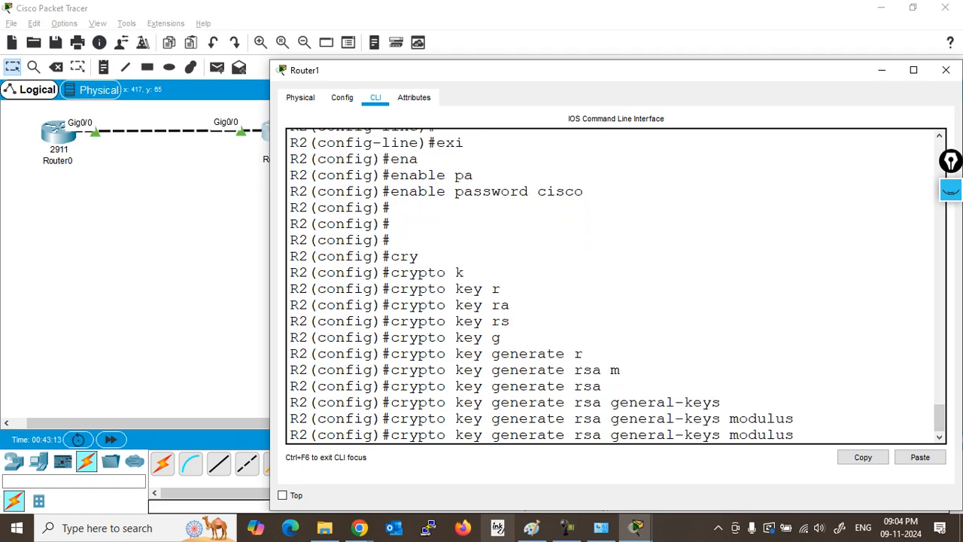
pyautogui.write('1024')
pyautogui.press('Return')
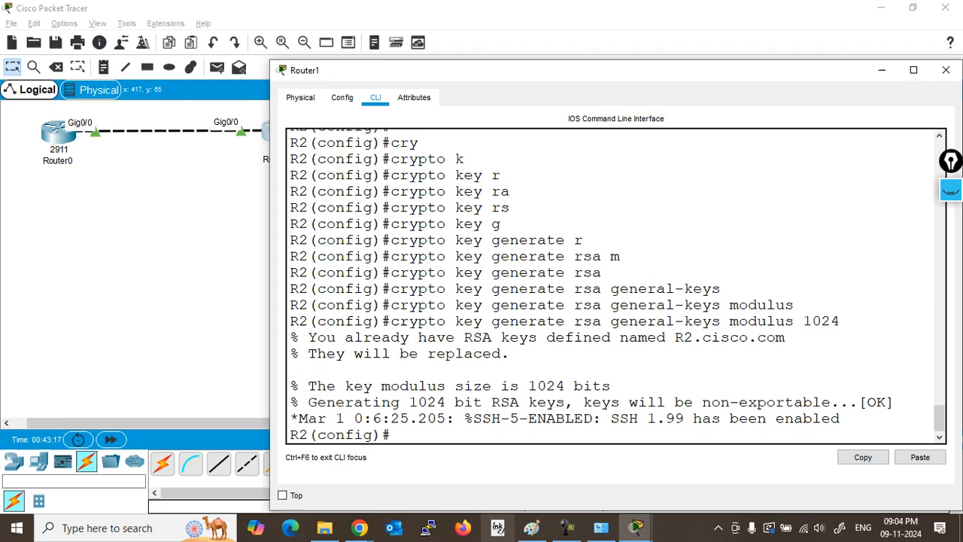
# Step: Highlight the key generation output and the existing-keys notice to review the result
pyautogui.moveTo(308, 354); pyautogui.dragTo(391, 437)
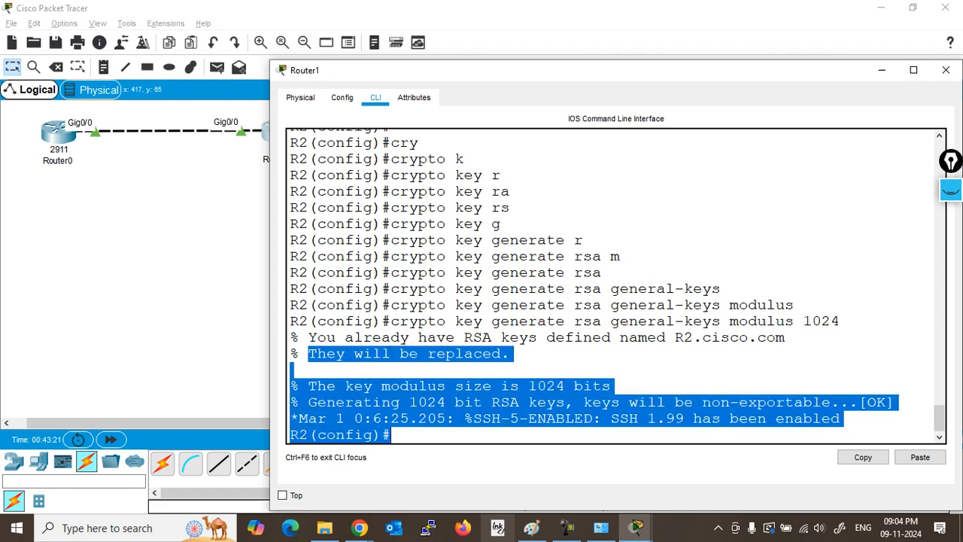
pyautogui.click(511, 353)
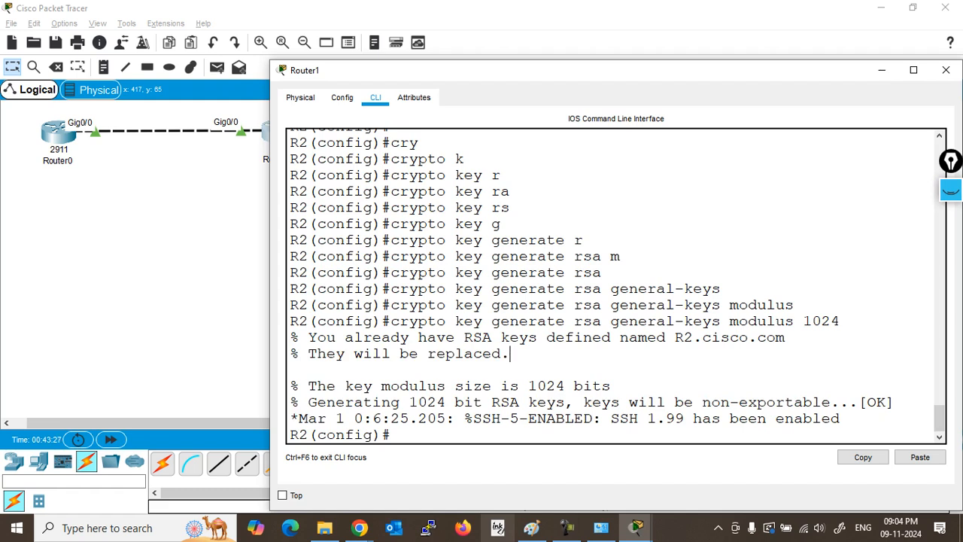
pyautogui.moveTo(390, 305); pyautogui.dragTo(786, 337)
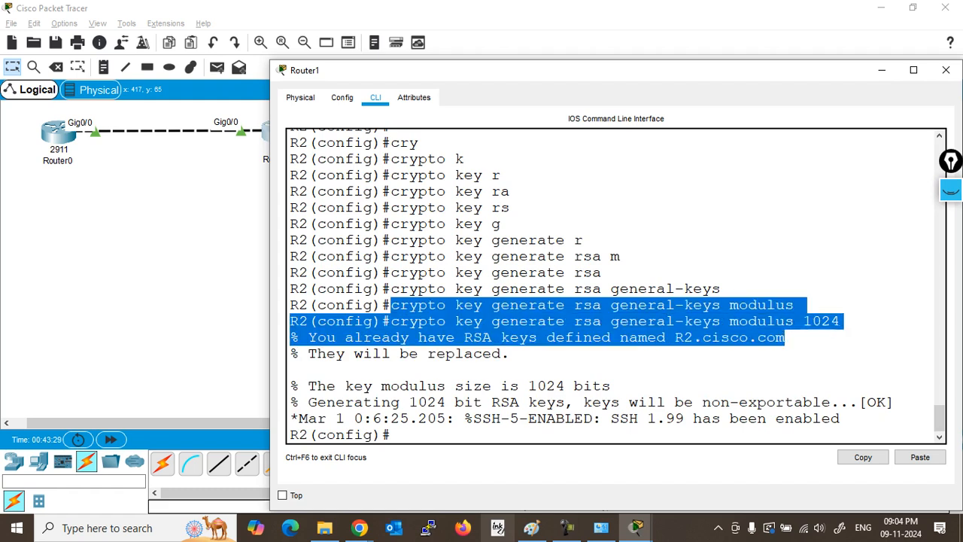
pyautogui.click(787, 338)
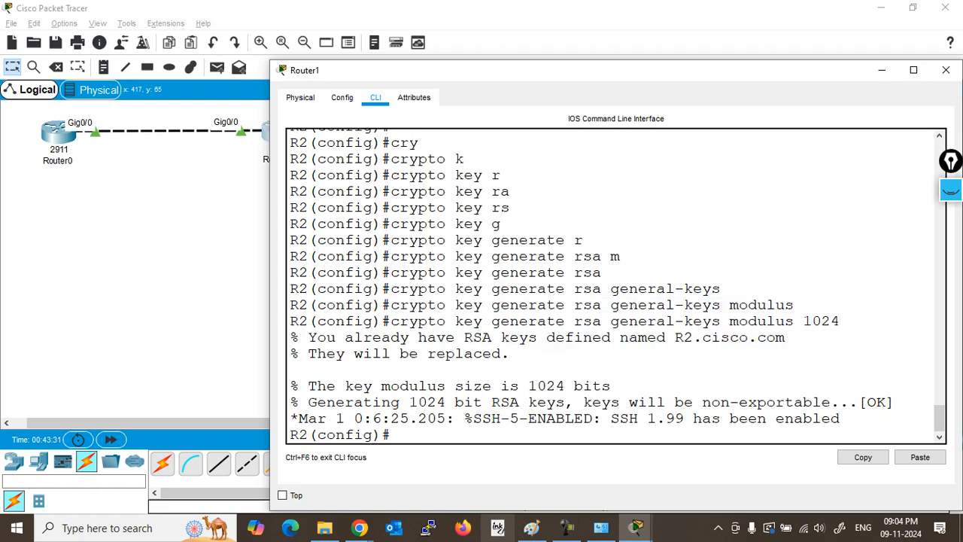